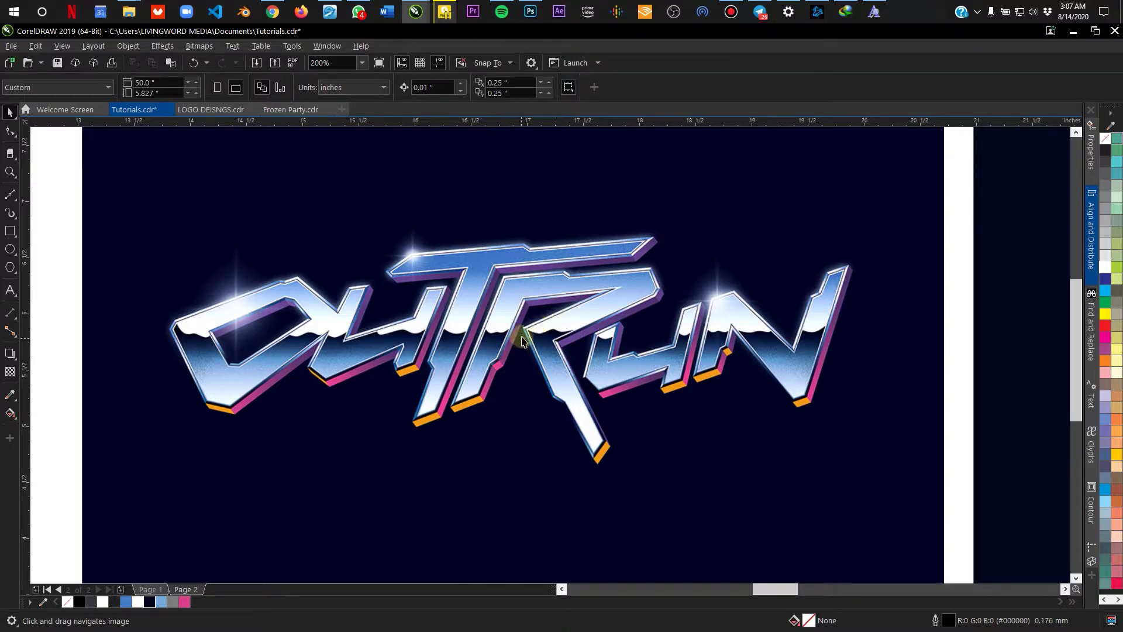
Pan and zoom past the OUTRUN and Come artworks to reach empty page space left of OUTRUN
scroll(462, 311, "up", 2)
scroll(468, 307, "down", 1)
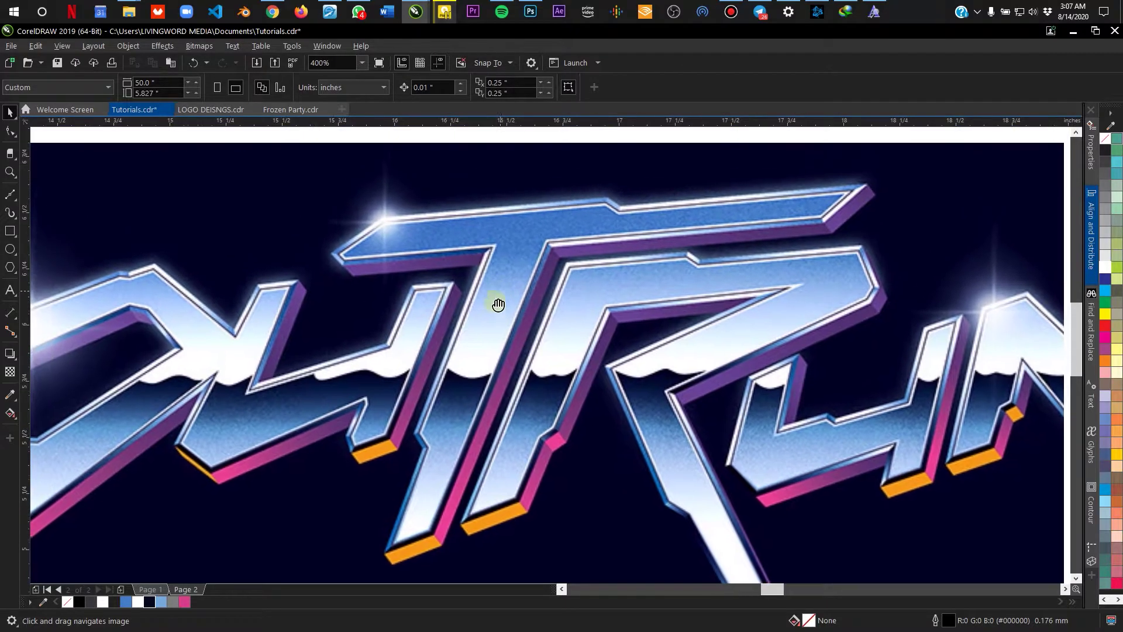
scroll(515, 240, "up", 1)
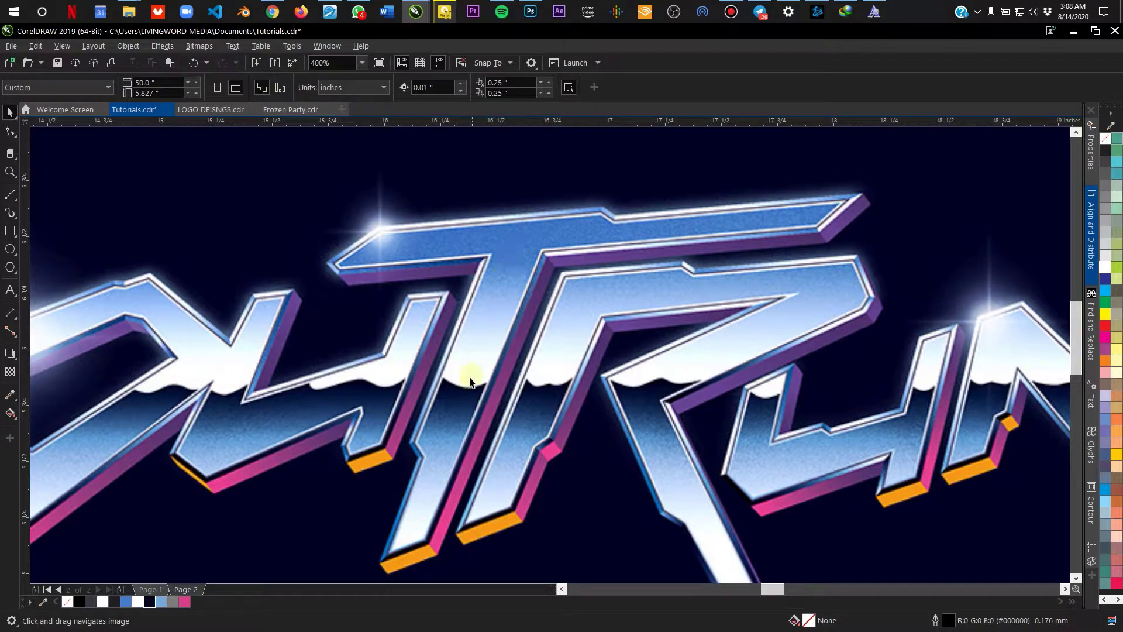
left_click_drag(466, 377, 473, 290)
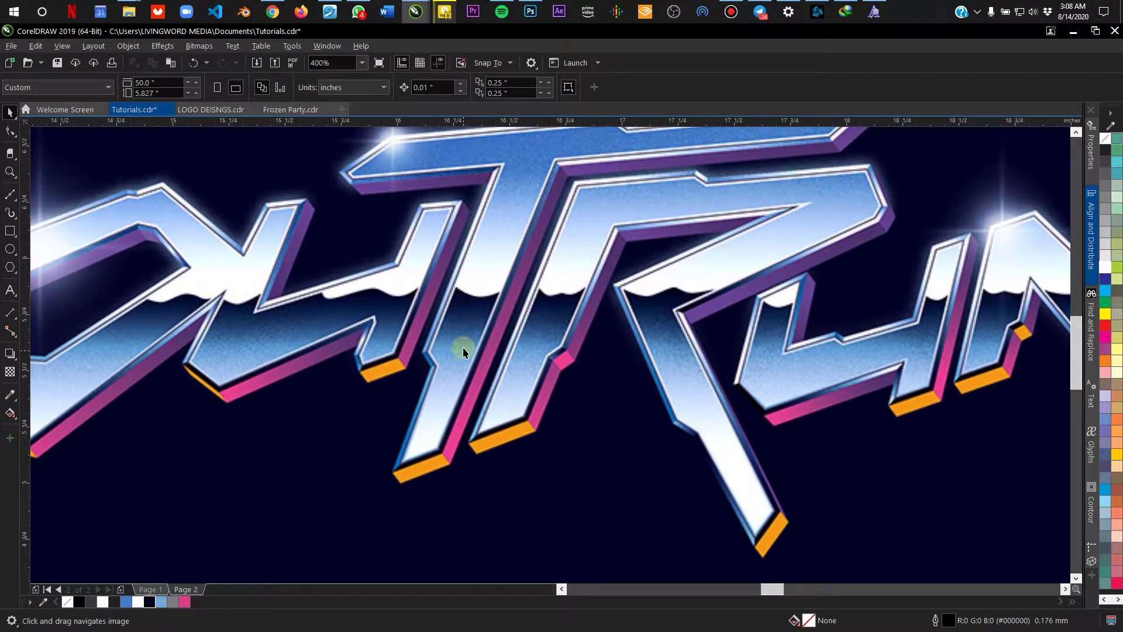
scroll(383, 316, "down", 1)
scroll(520, 314, "down", 1)
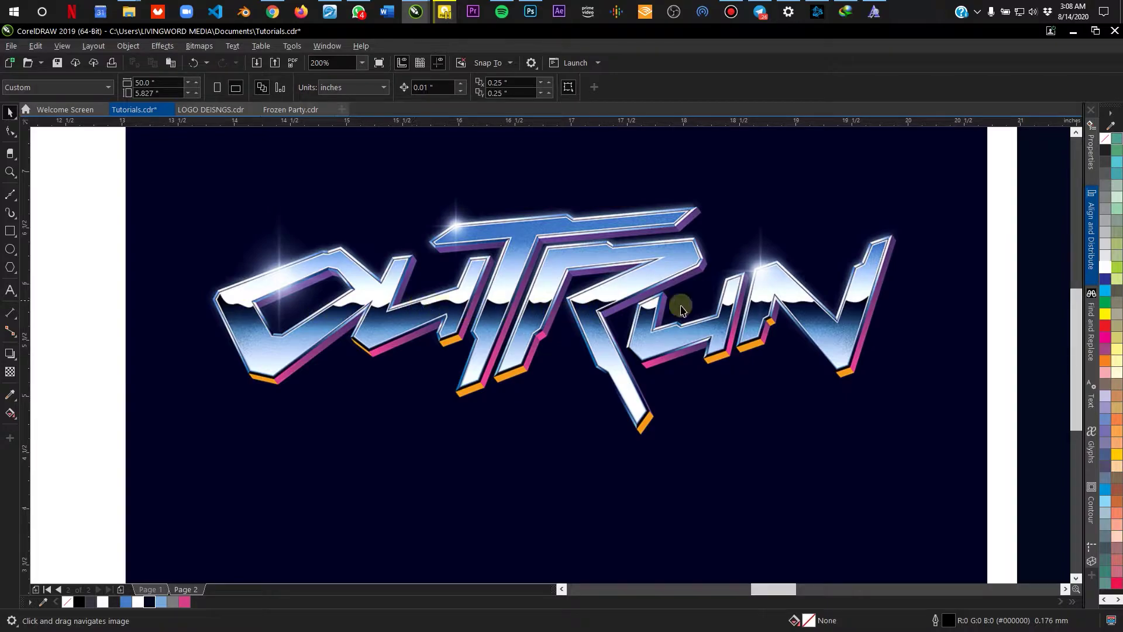
scroll(709, 296, "up", 1)
scroll(381, 320, "down", 1)
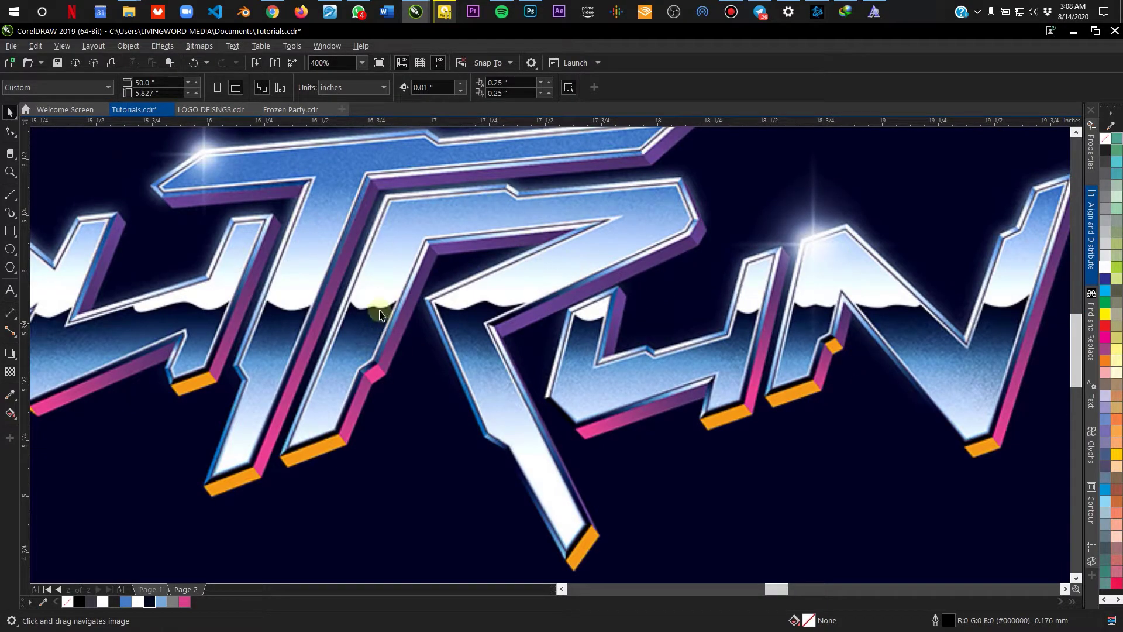
scroll(409, 286, "down", 1)
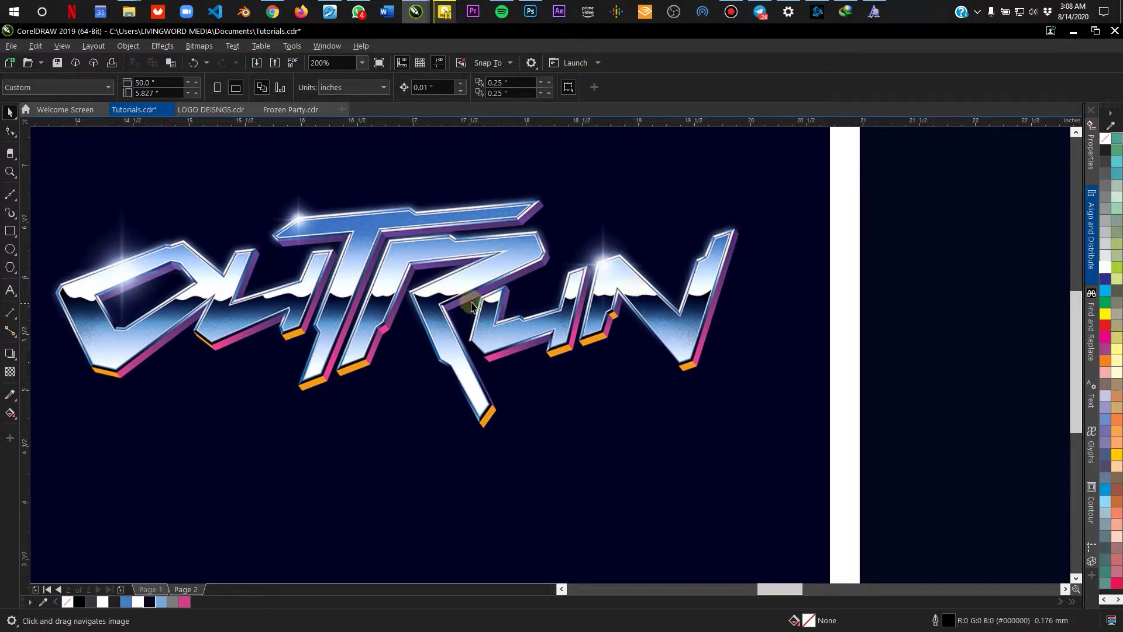
scroll(632, 295, "down", 1)
left_click_drag(858, 301, 437, 377)
left_click_drag(677, 426, 612, 408)
scroll(433, 372, "up", 1)
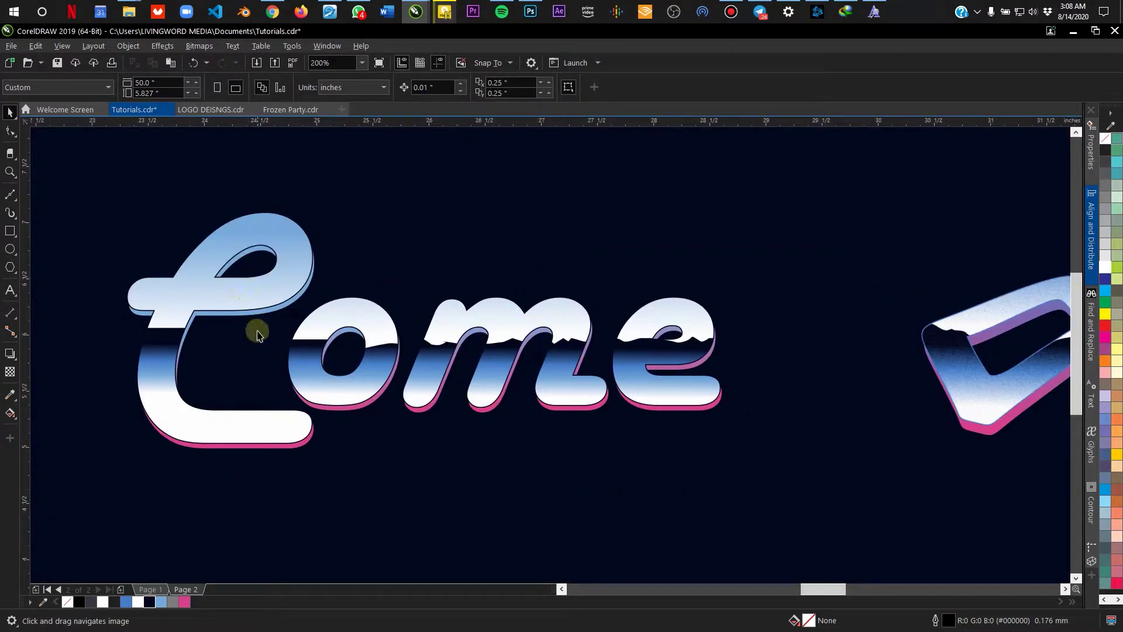
left_click_drag(259, 329, 288, 304)
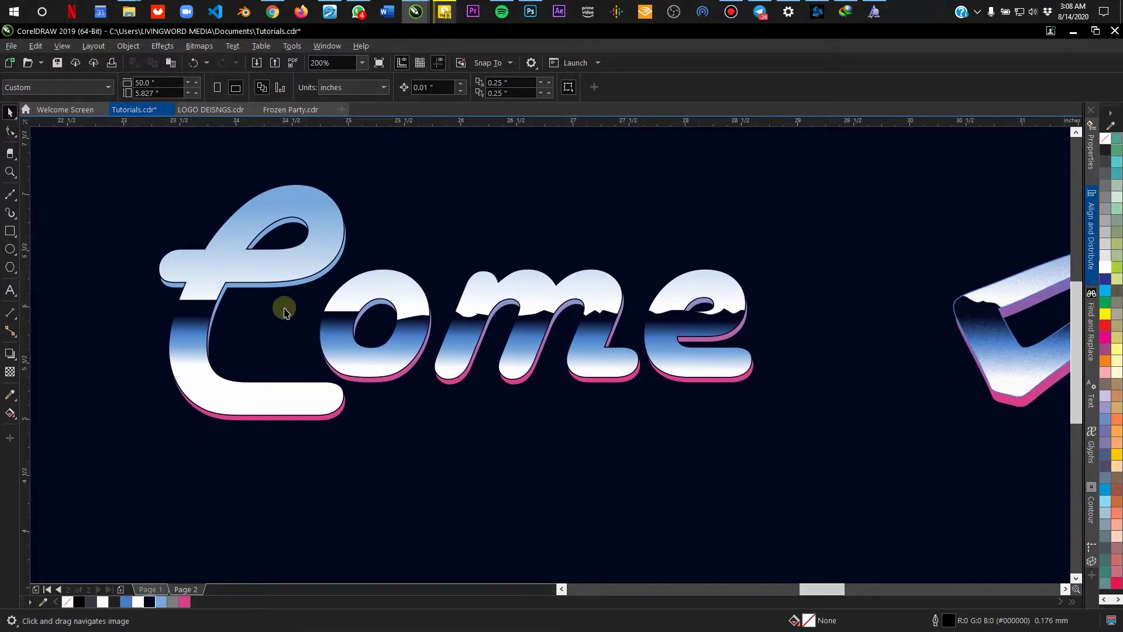
scroll(297, 244, "down", 1)
left_click_drag(293, 251, 579, 271)
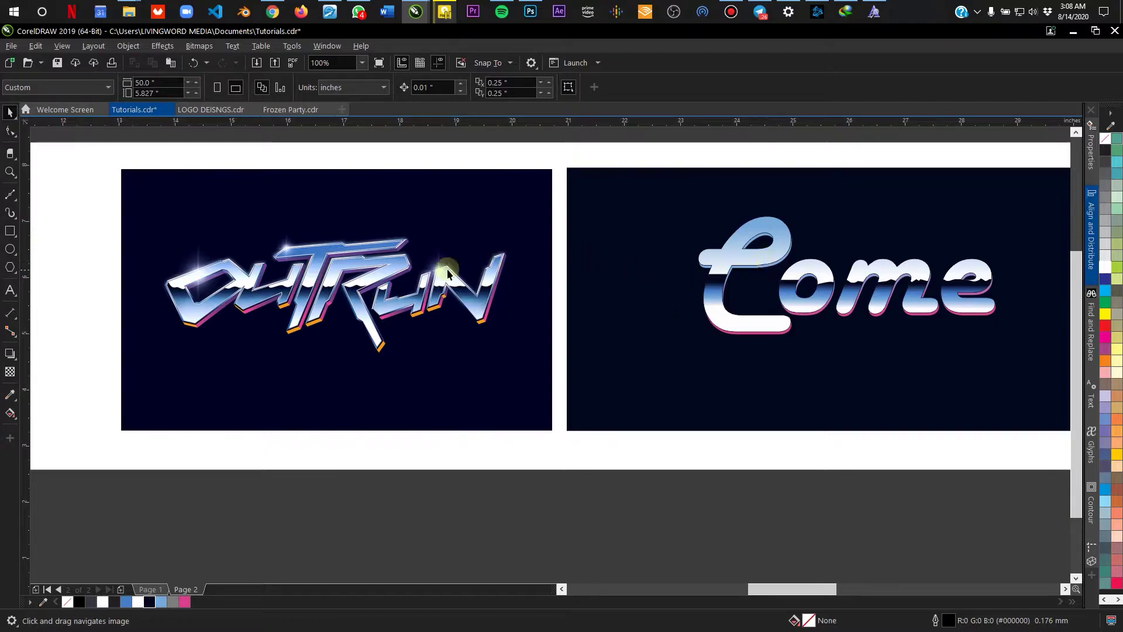
scroll(312, 266, "up", 1)
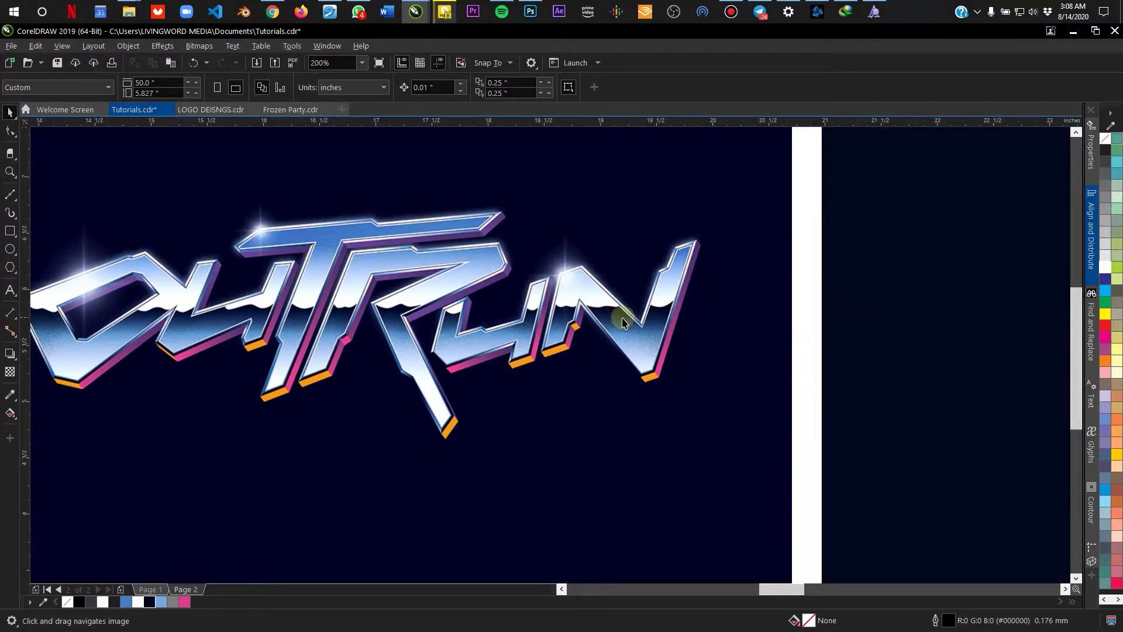
left_click_drag(682, 326, 427, 295)
scroll(627, 316, "down", 1)
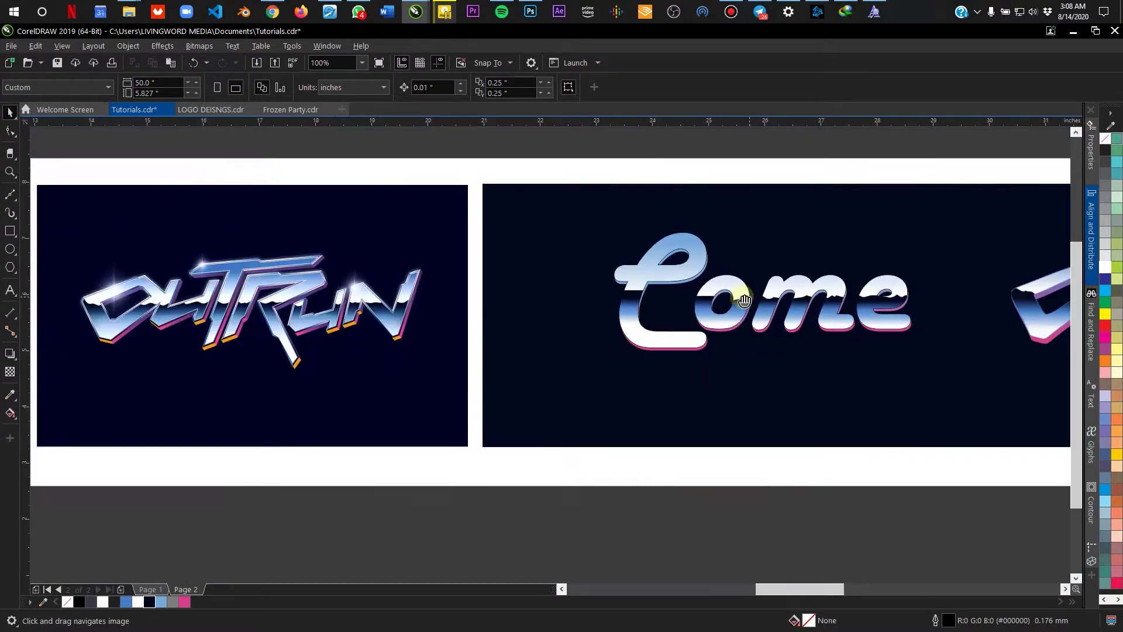
left_click_drag(627, 316, 266, 318)
scroll(325, 321, "up", 1)
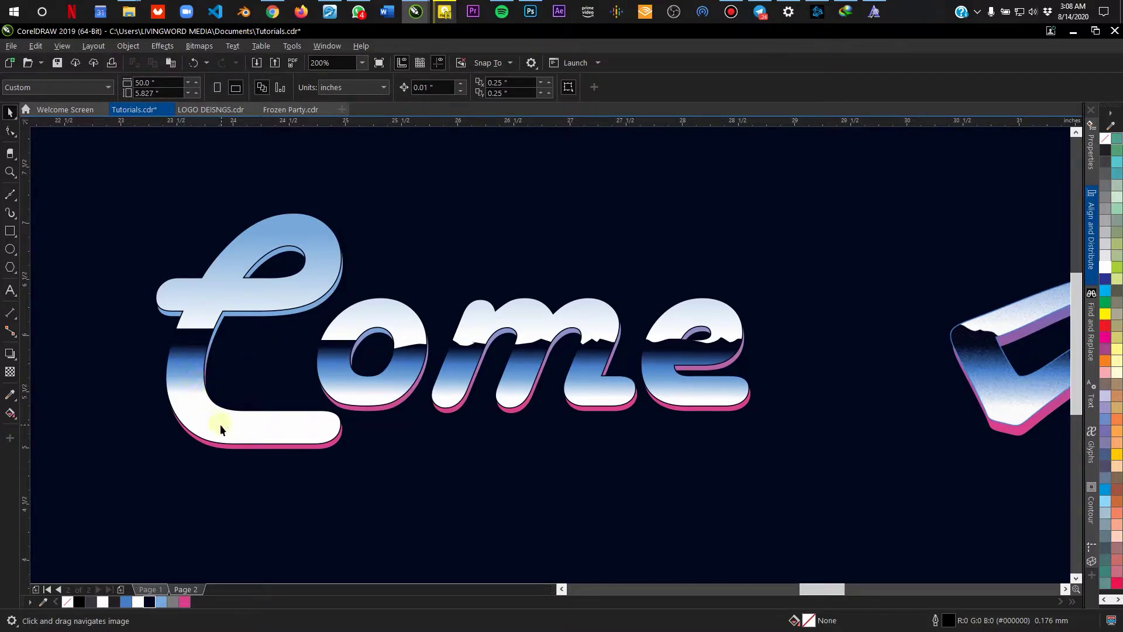
scroll(215, 406, "down", 1)
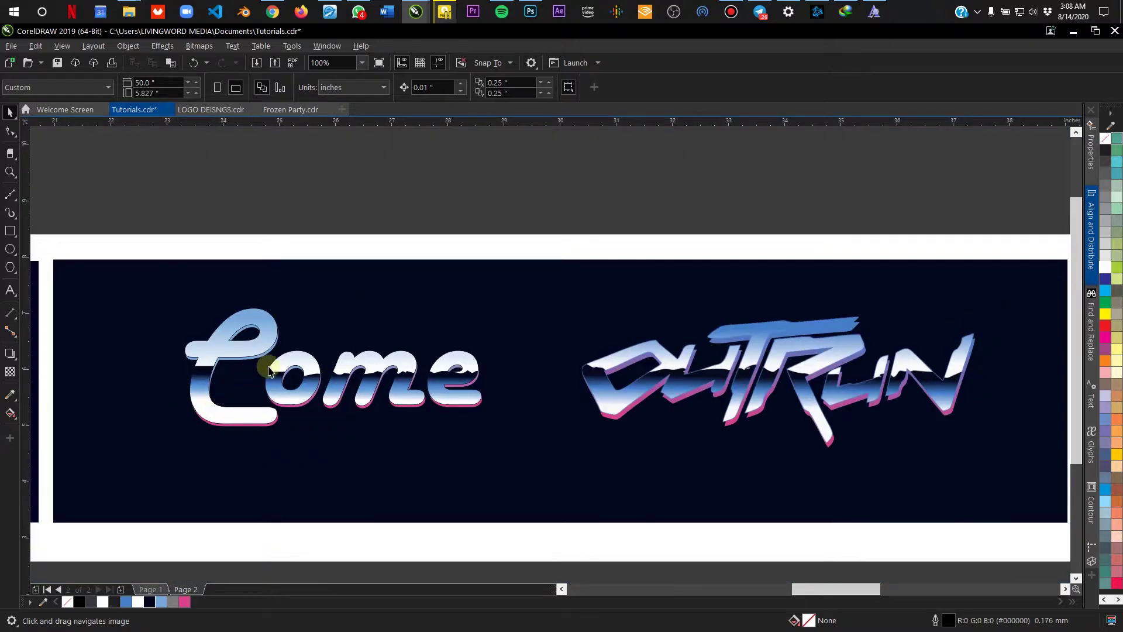
left_click_drag(755, 348, 509, 331)
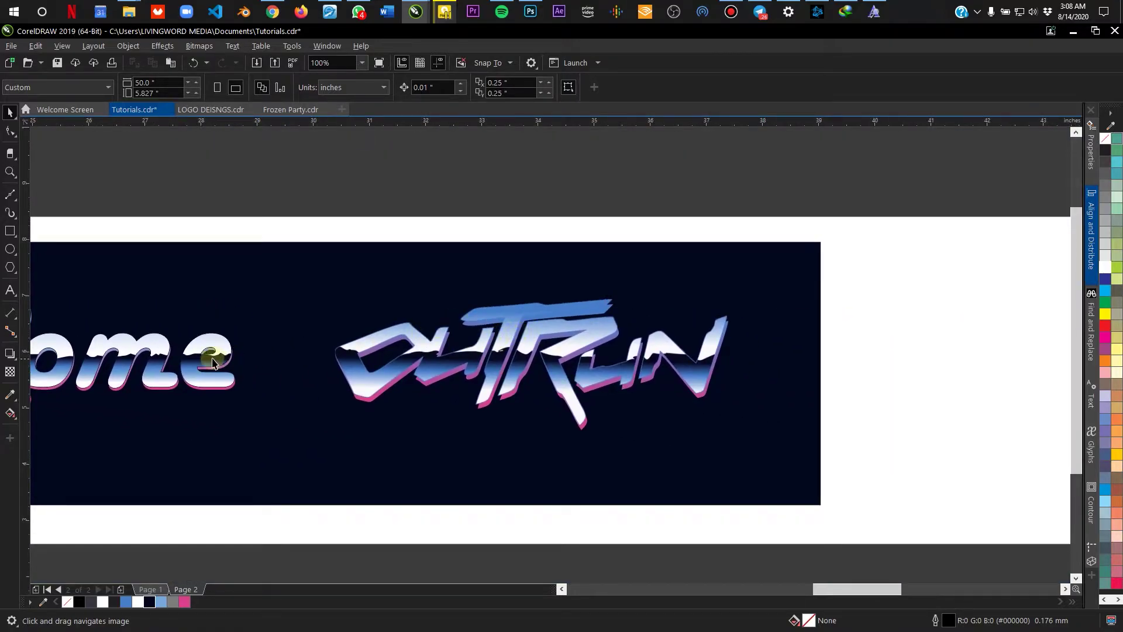
left_click_drag(213, 359, 672, 376)
left_click_drag(296, 363, 398, 411)
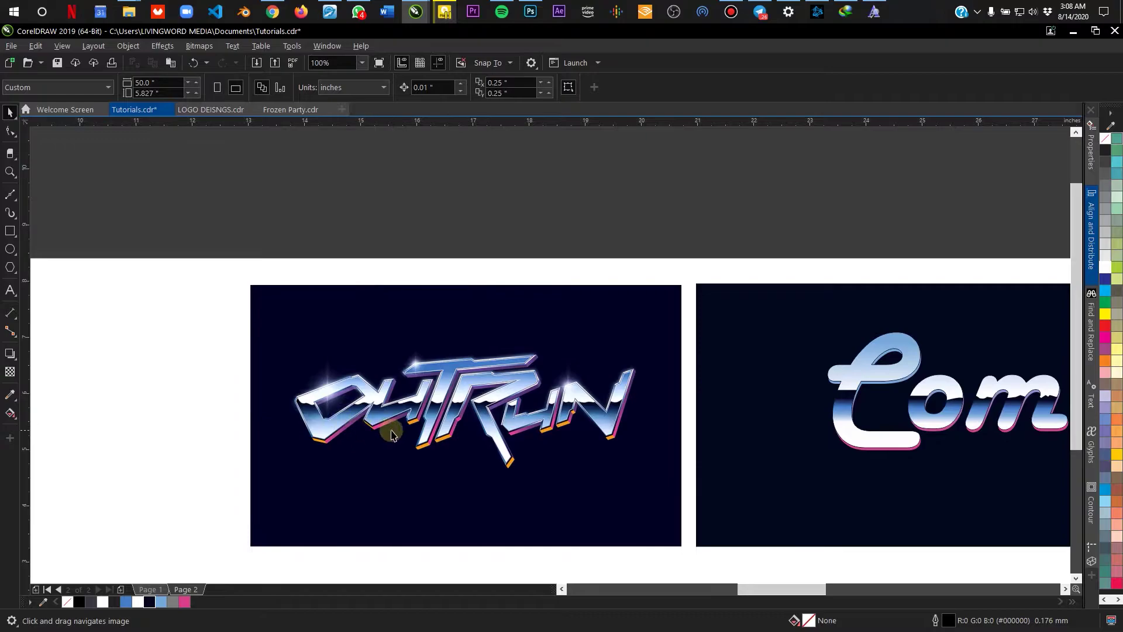
scroll(509, 393, "up", 2)
left_click_drag(486, 400, 471, 347)
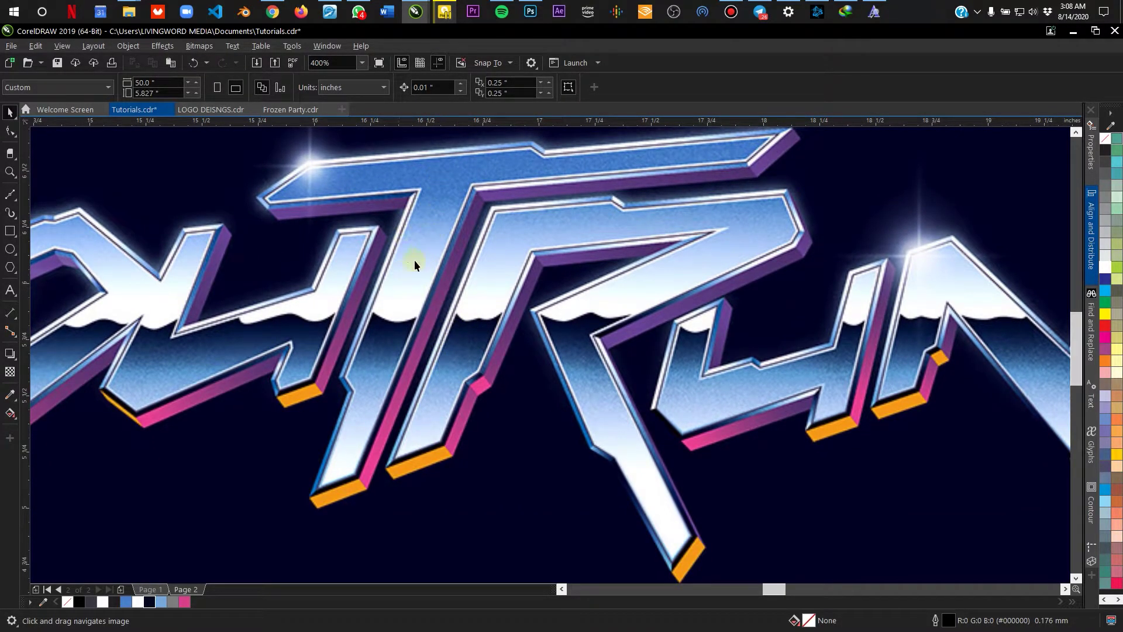
scroll(390, 287, "down", 1)
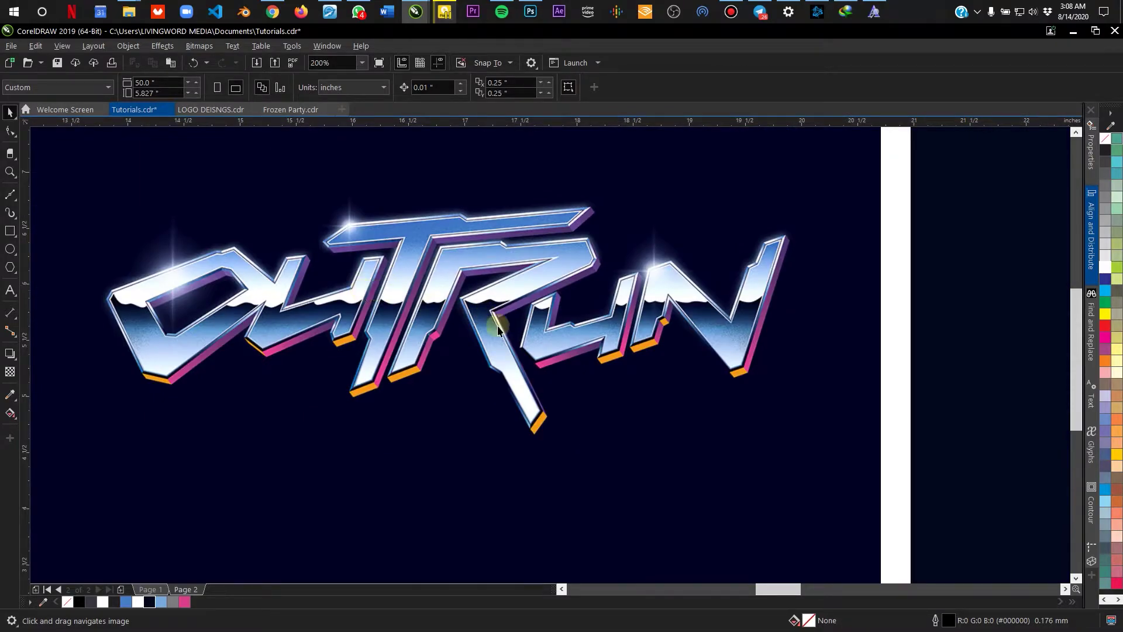
scroll(497, 323, "down", 1)
left_click_drag(722, 314, 329, 353)
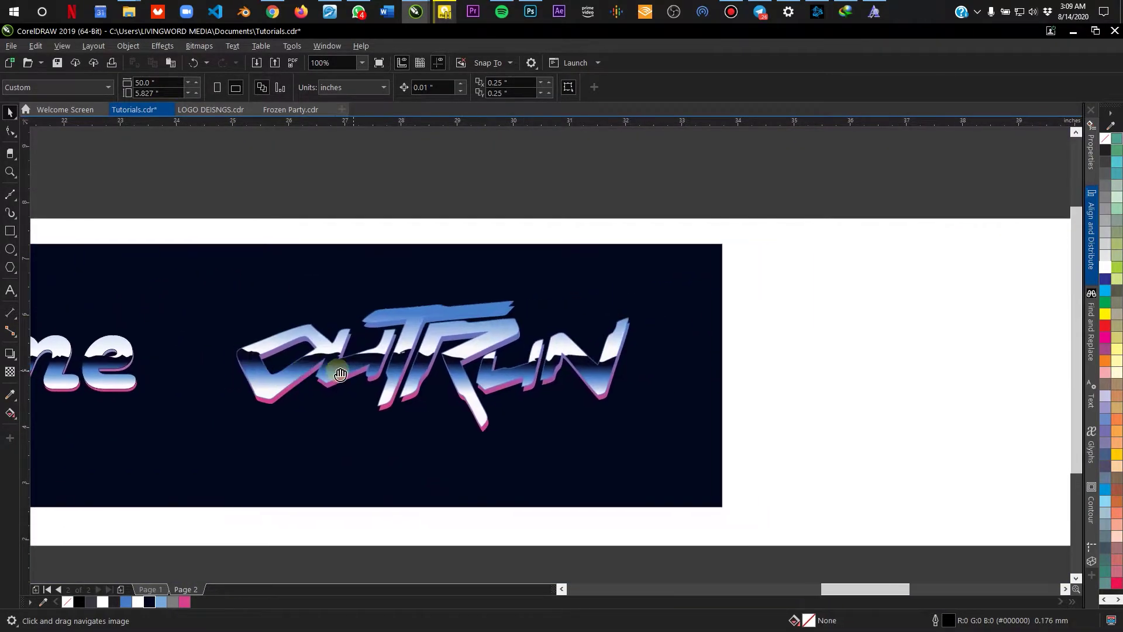
scroll(298, 358, "up", 1)
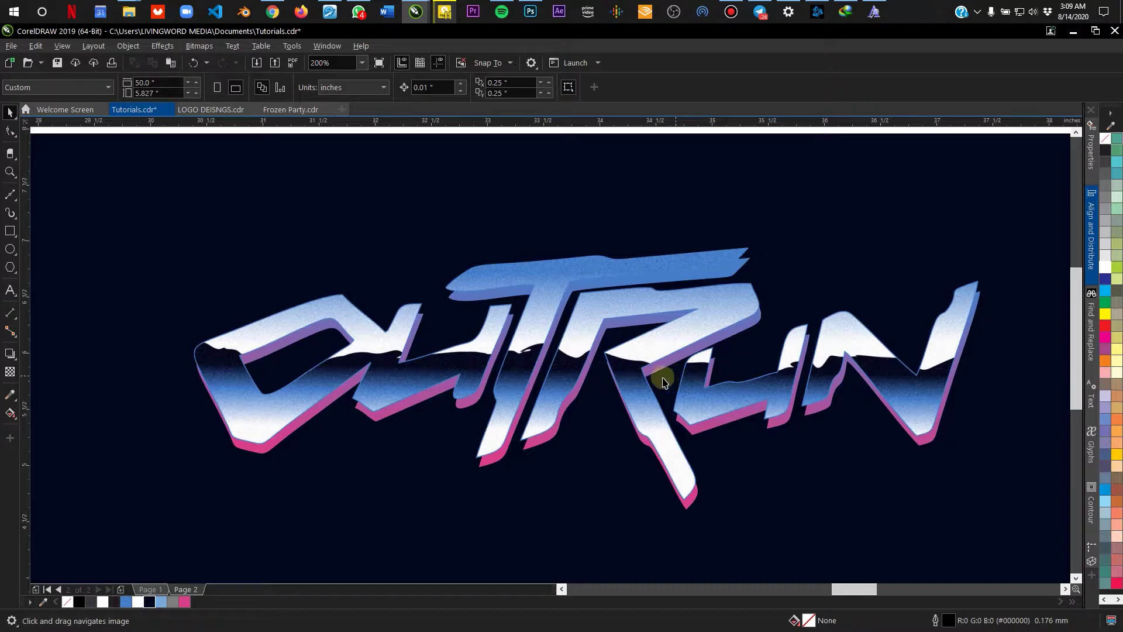
scroll(571, 338, "up", 1)
scroll(550, 344, "down", 1)
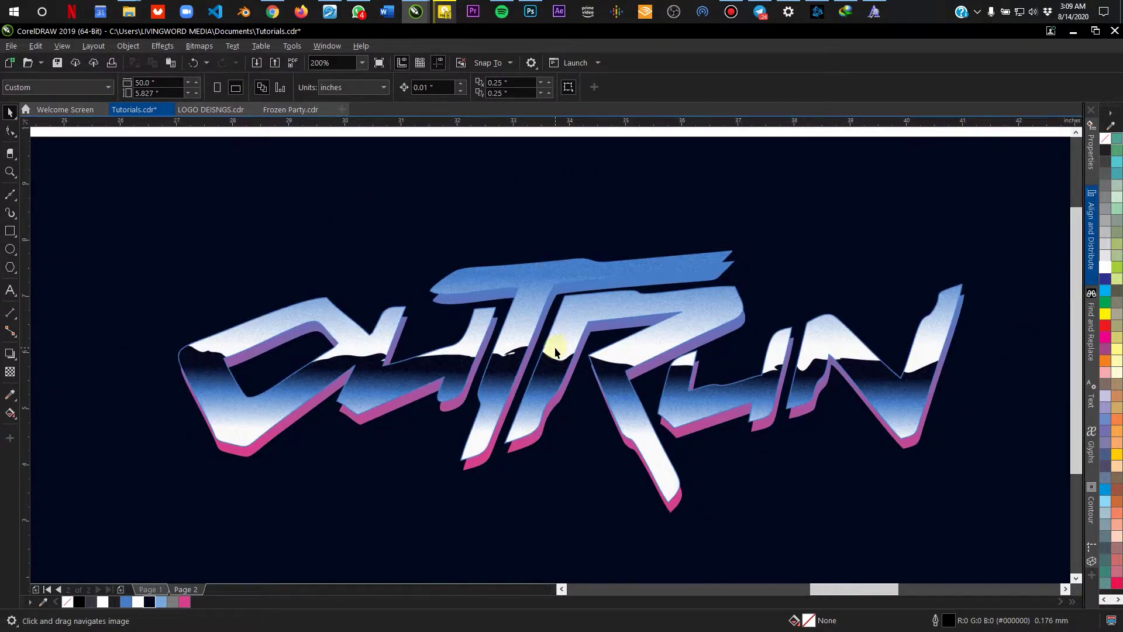
scroll(556, 351, "down", 1)
left_click_drag(330, 363, 935, 362)
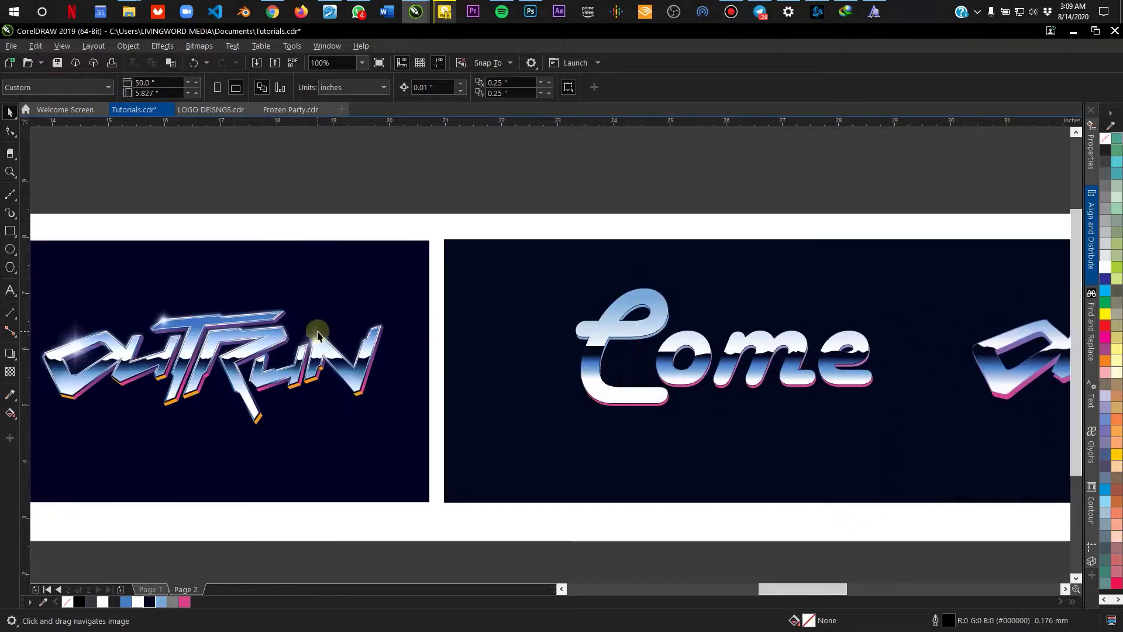
left_click_drag(321, 332, 592, 346)
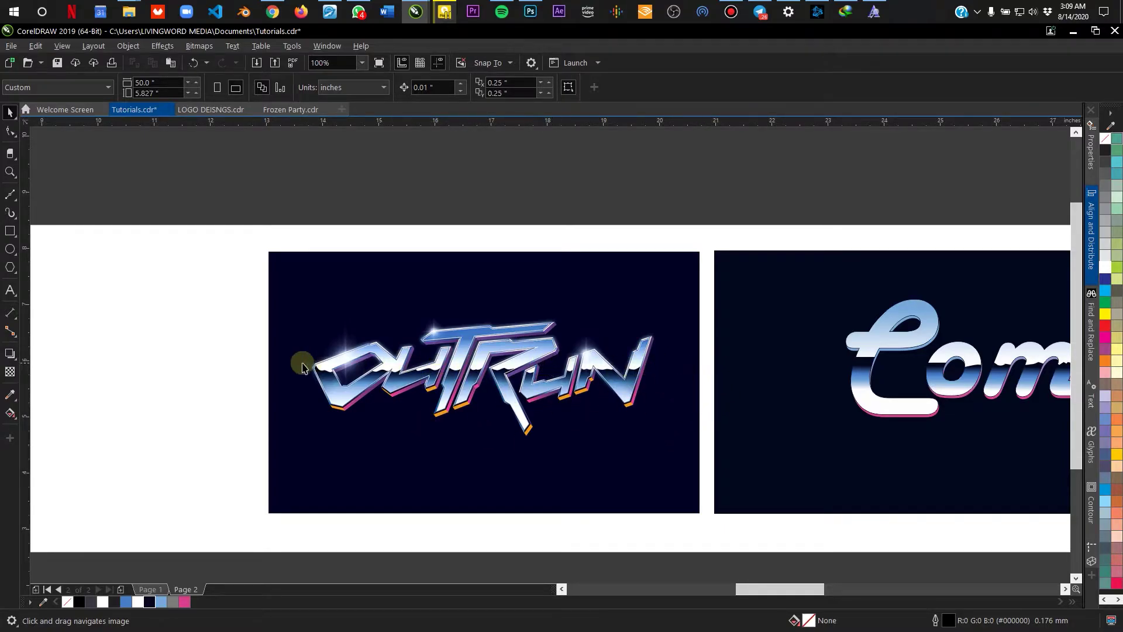
left_click_drag(301, 364, 729, 366)
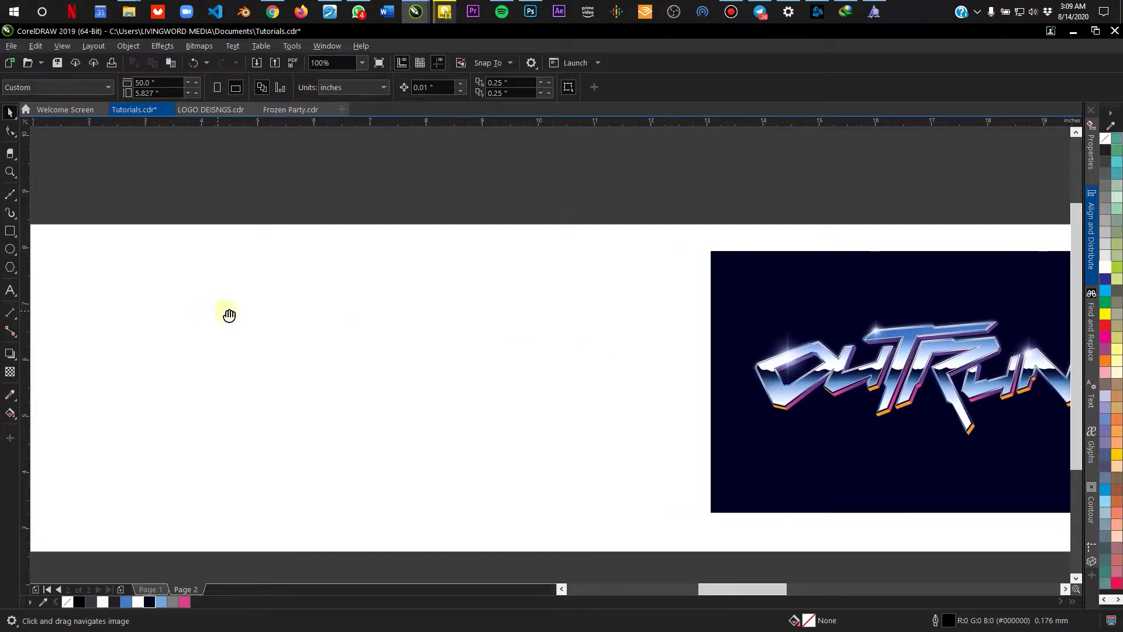
Draw a large rectangle in the empty page area and fill it dark navy (#02071D)
left_click(10, 230)
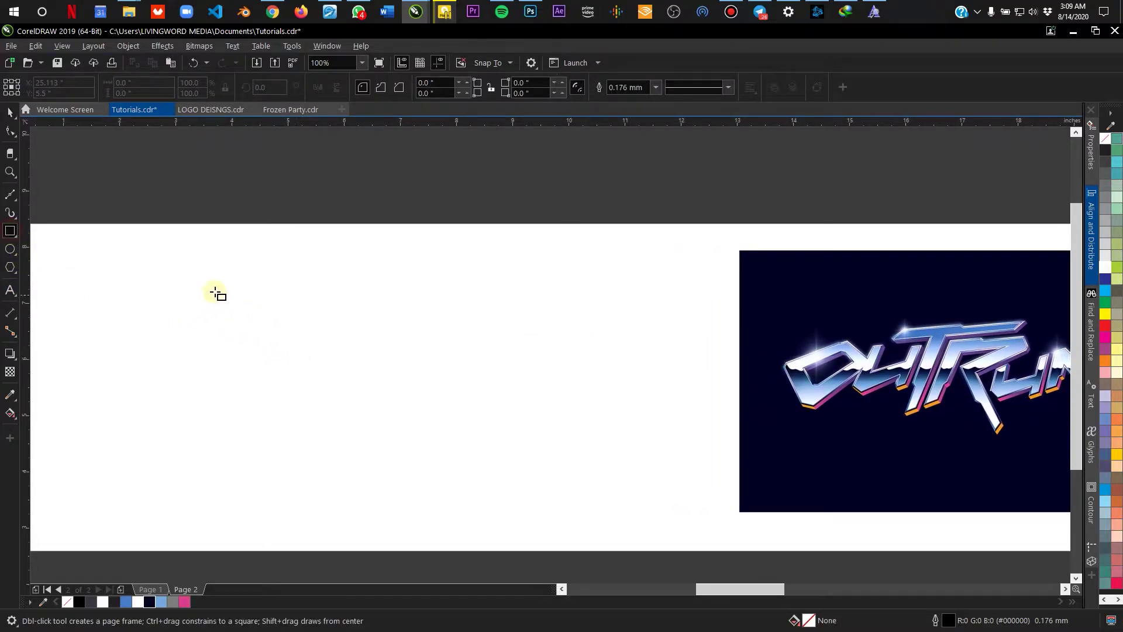
left_click_drag(214, 274, 626, 512)
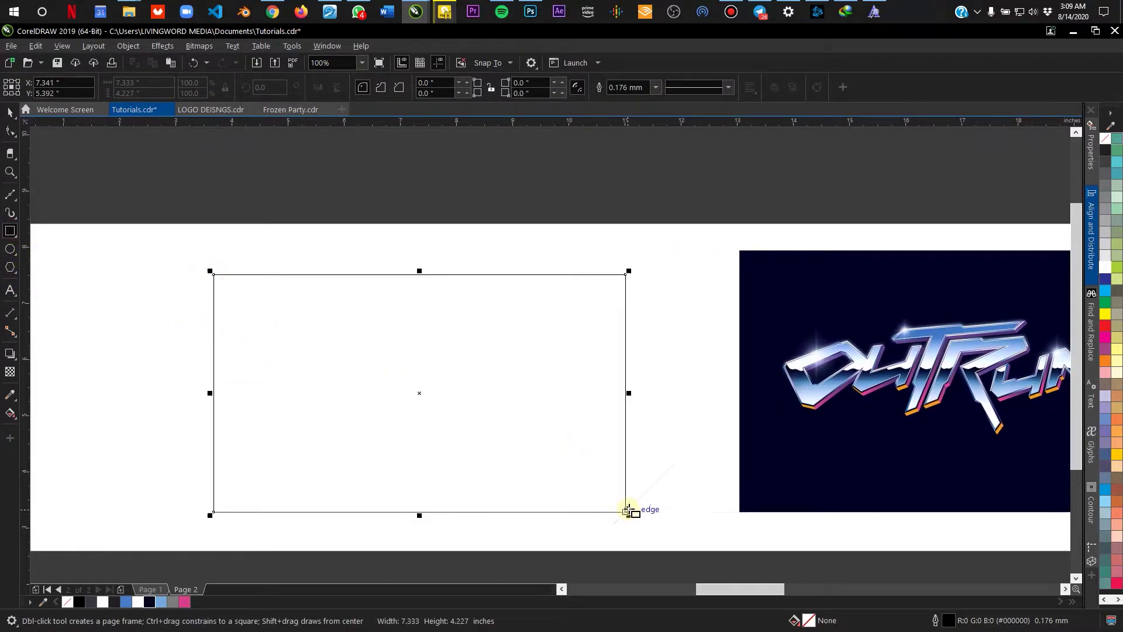
left_click(8, 112)
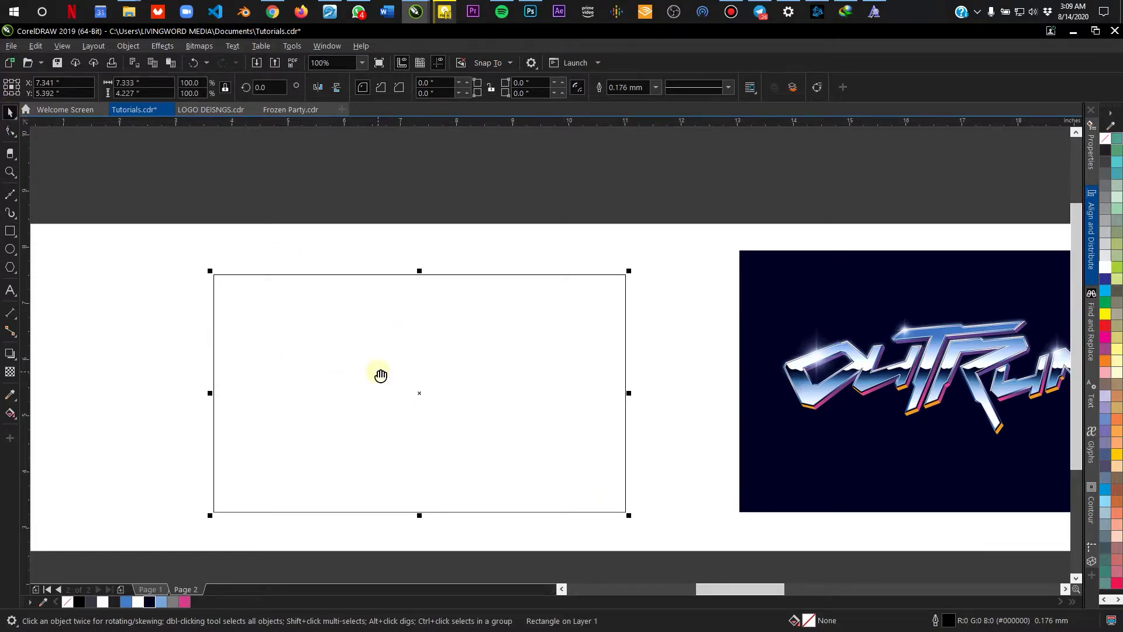
left_click_drag(379, 373, 398, 336)
left_click(149, 603)
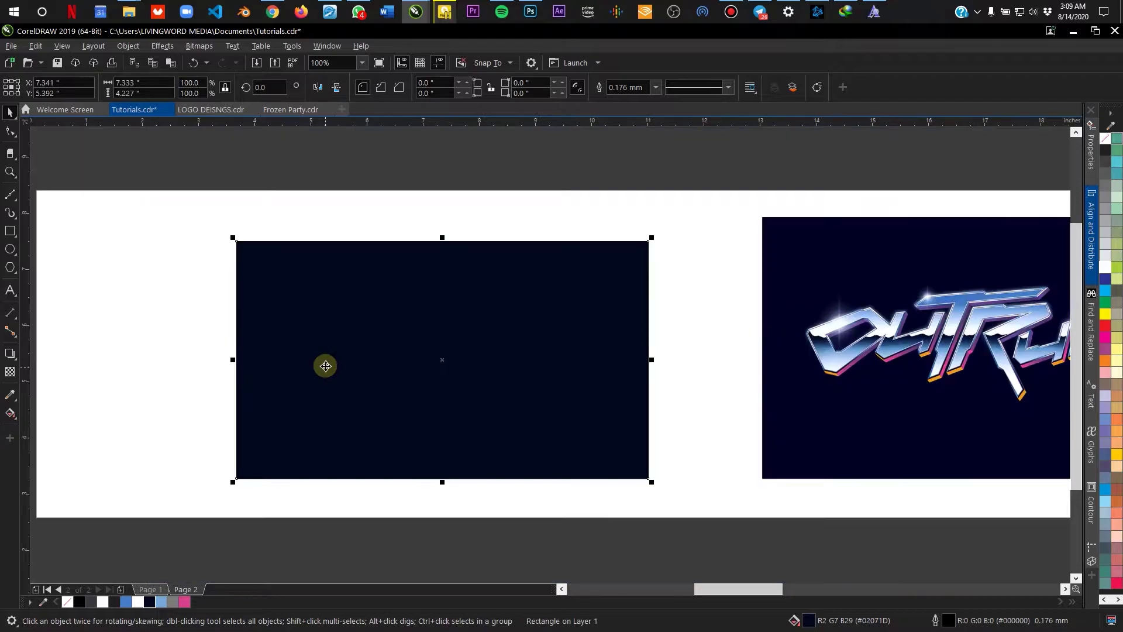
left_click_drag(325, 366, 414, 313)
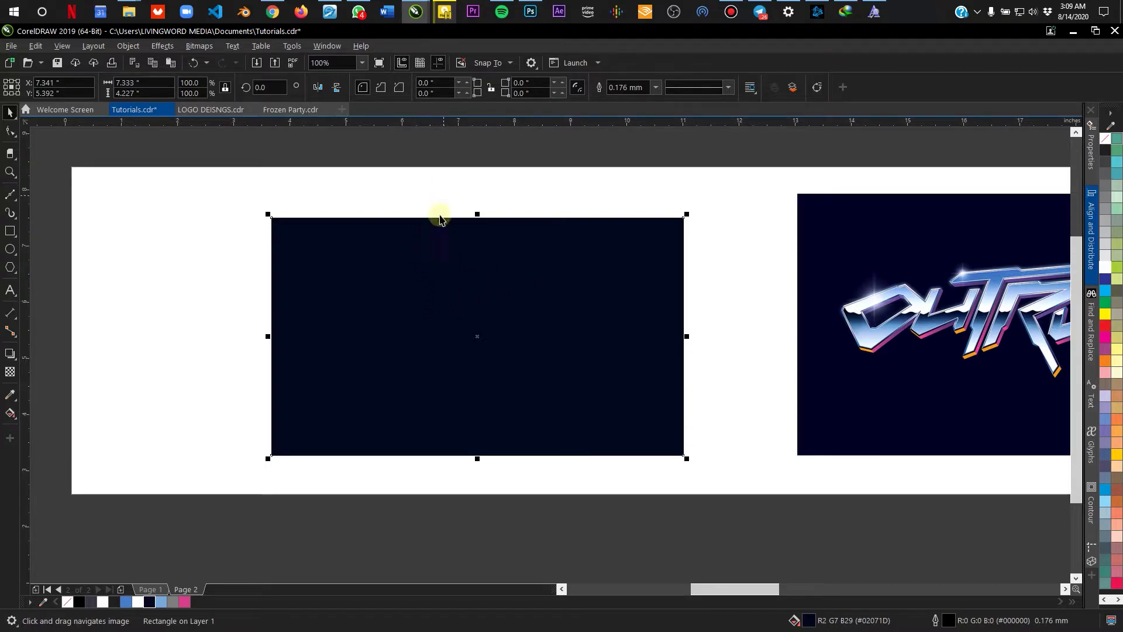
Undo the accidental rectangle moves and lock the navy rectangle in place
left_click_drag(422, 261, 448, 250)
key("ctrl+z")
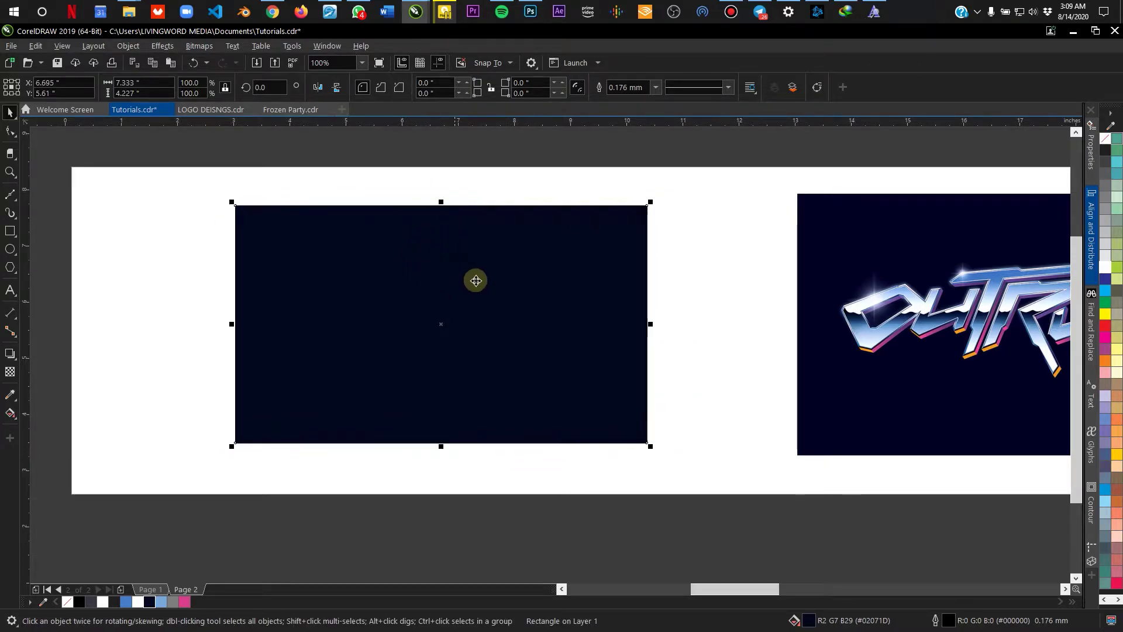
key("ctrl+z")
left_click(262, 196)
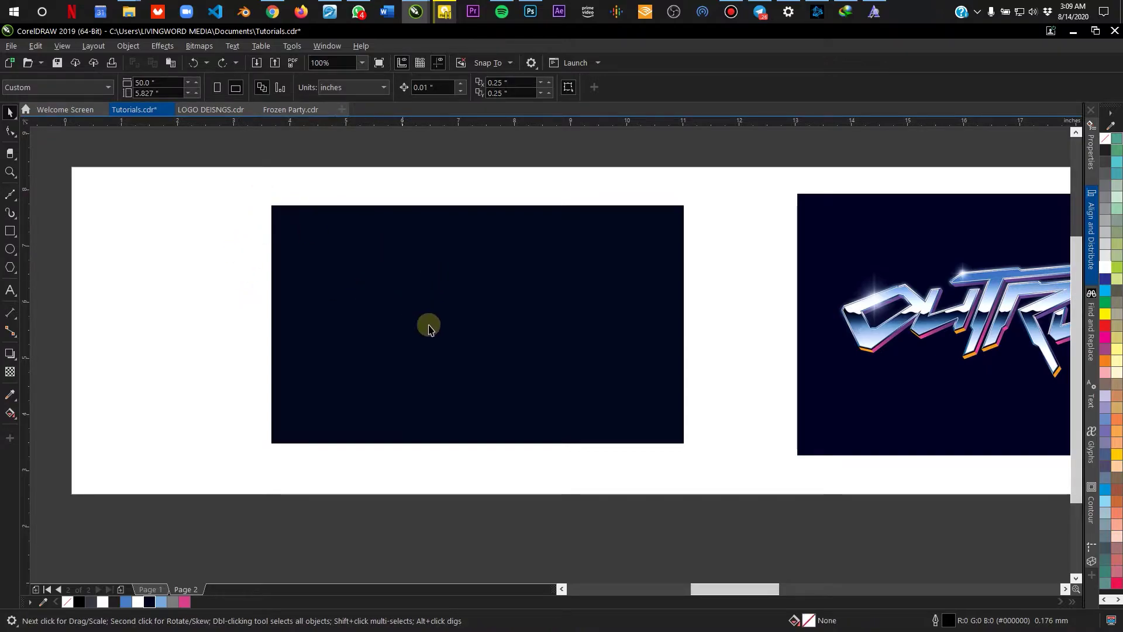
right_click(453, 254)
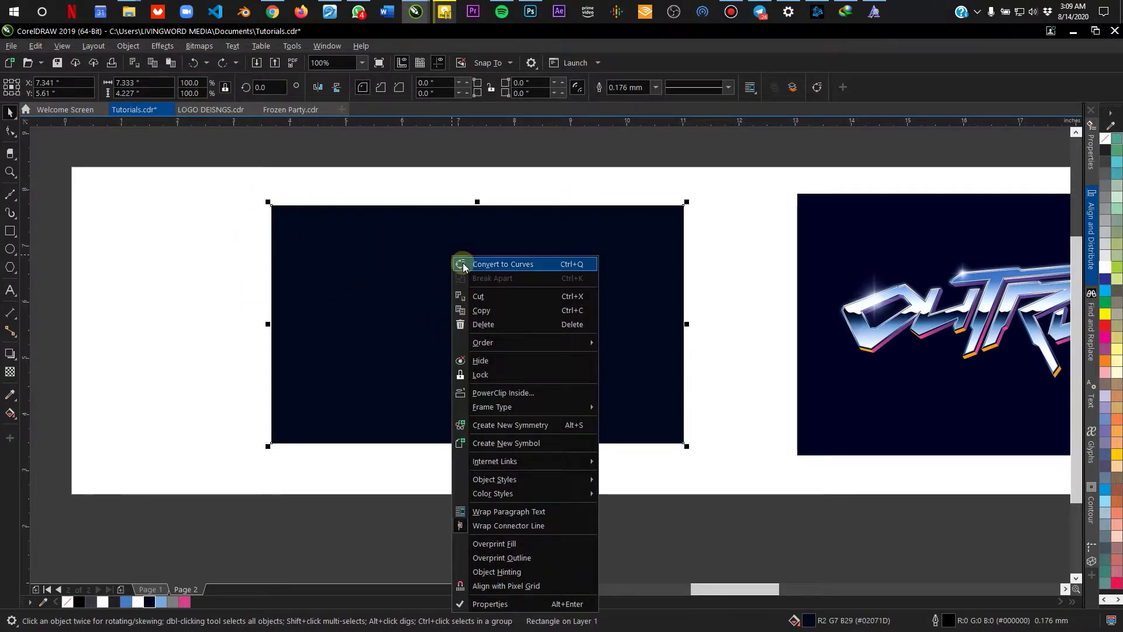
left_click(490, 374)
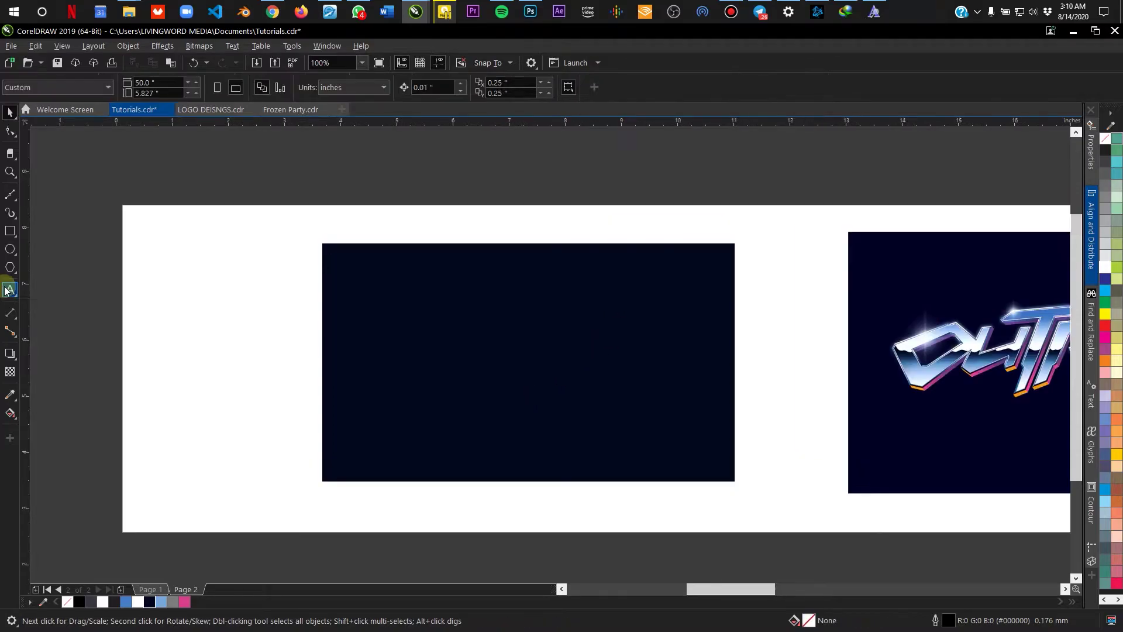
Type 'Retro' on the navy rectangle, make it white, enlarge it to 151.172 pt and centre it
left_click(7, 291)
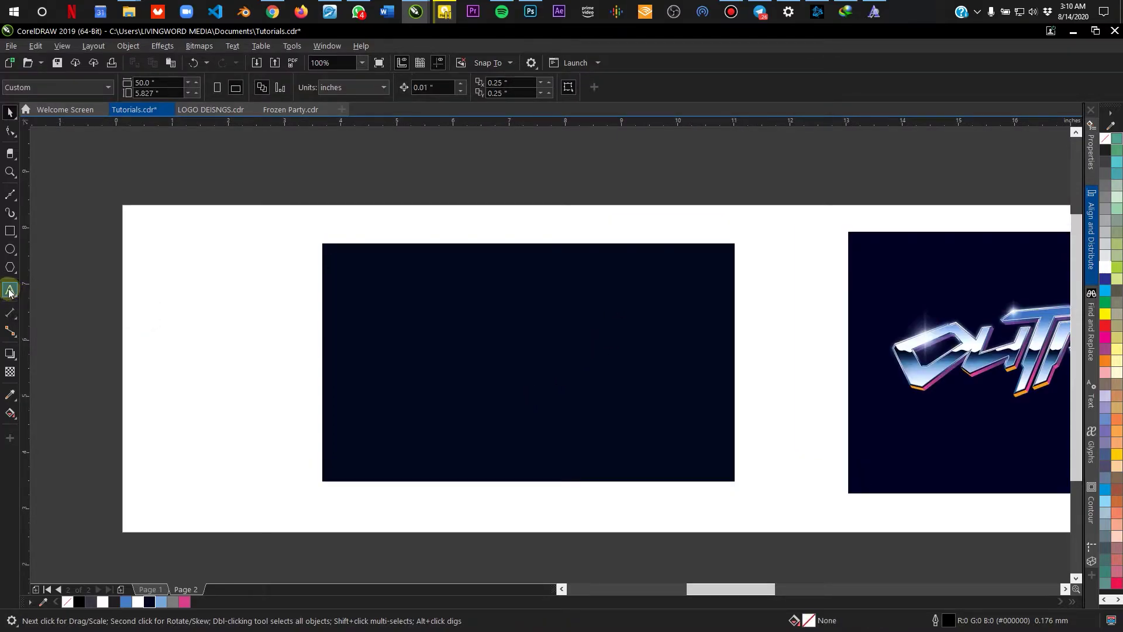
left_click(368, 346)
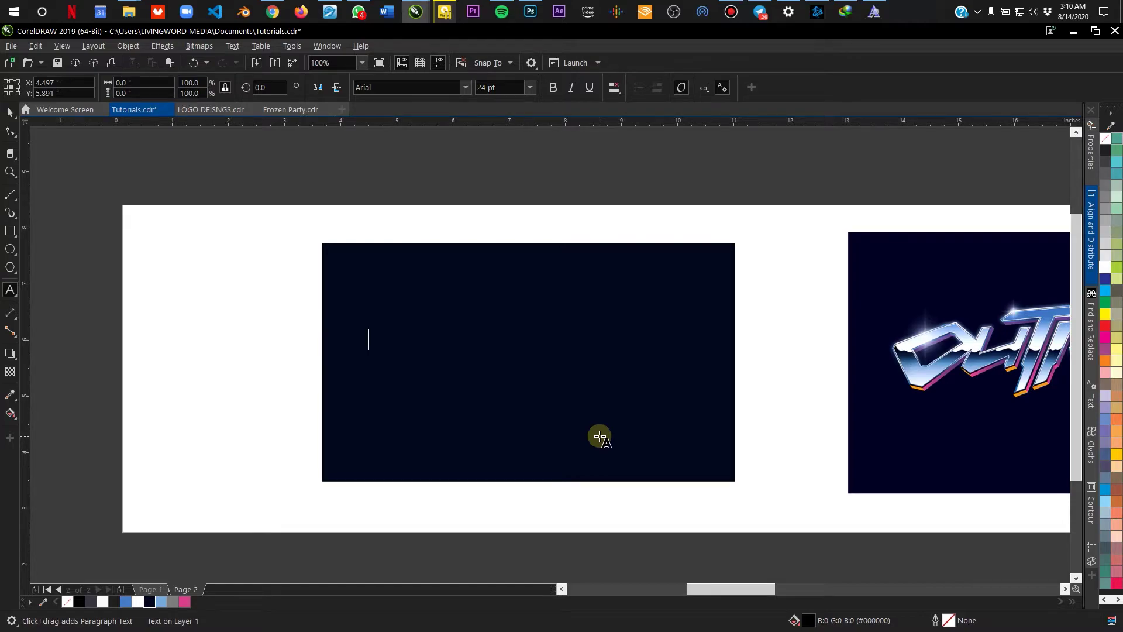
key("ctrl+space")
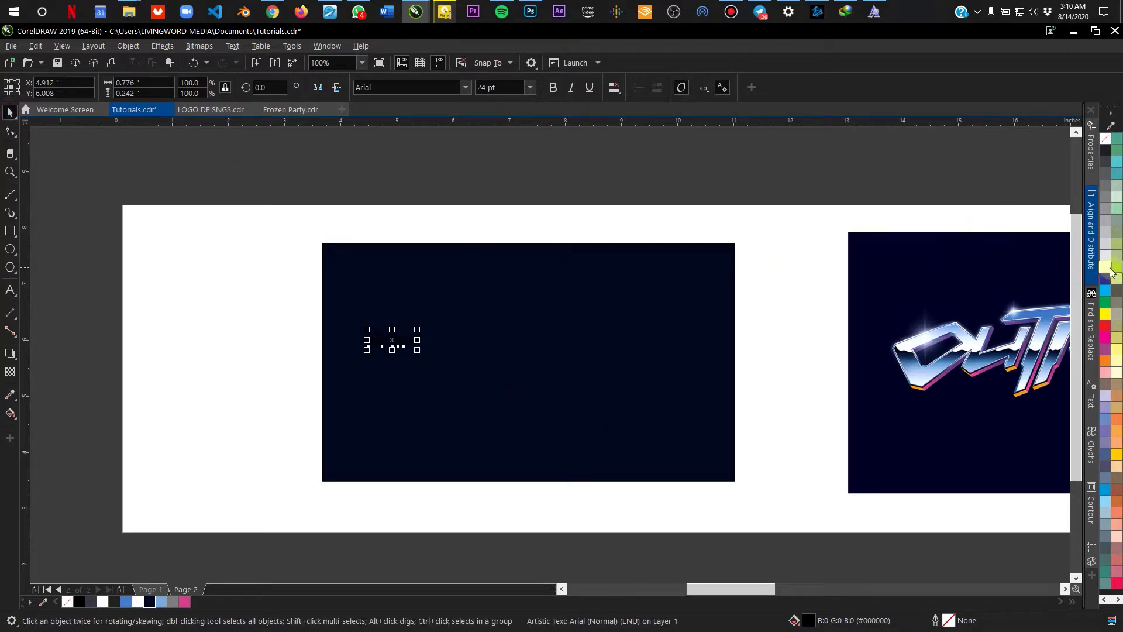
left_click(1104, 267)
left_click_drag(417, 350, 647, 441)
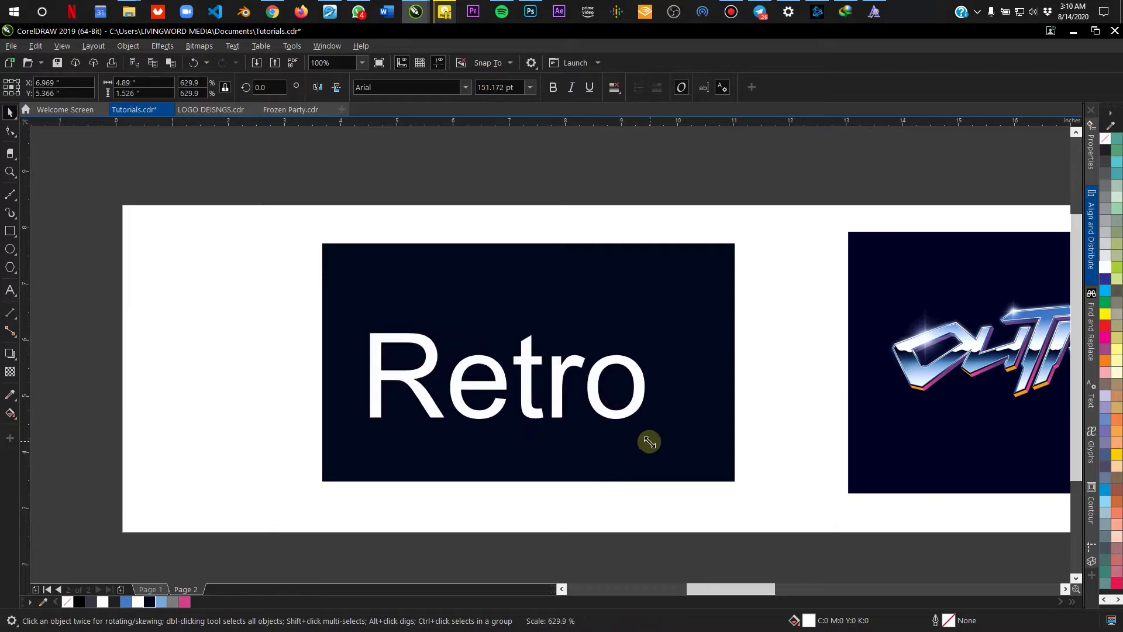
left_click_drag(534, 394, 558, 370)
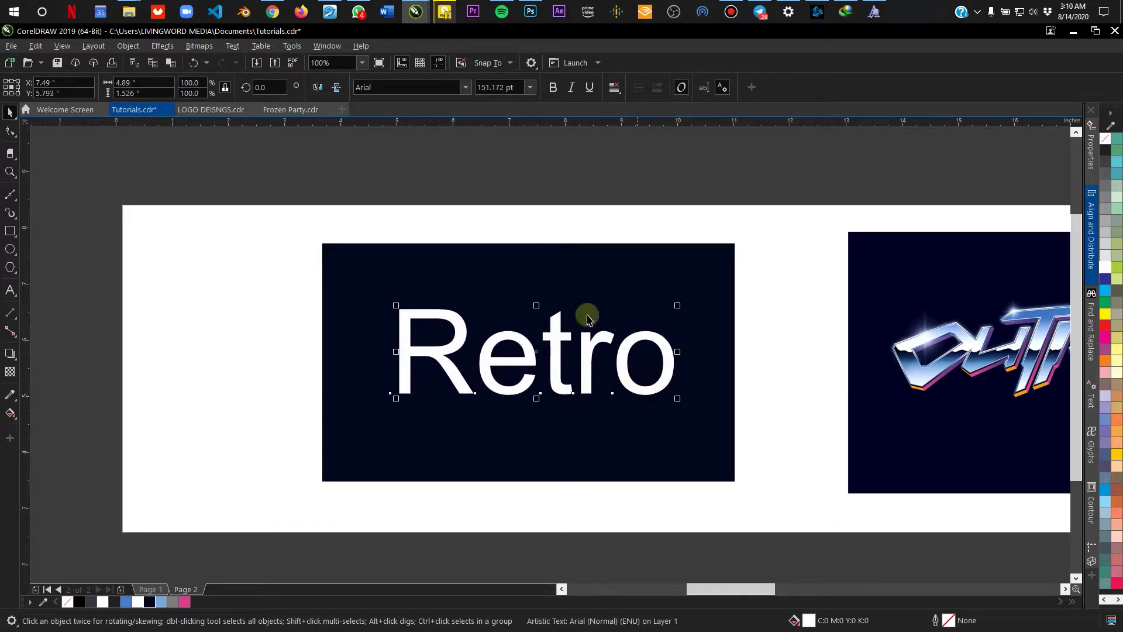
left_click(466, 87)
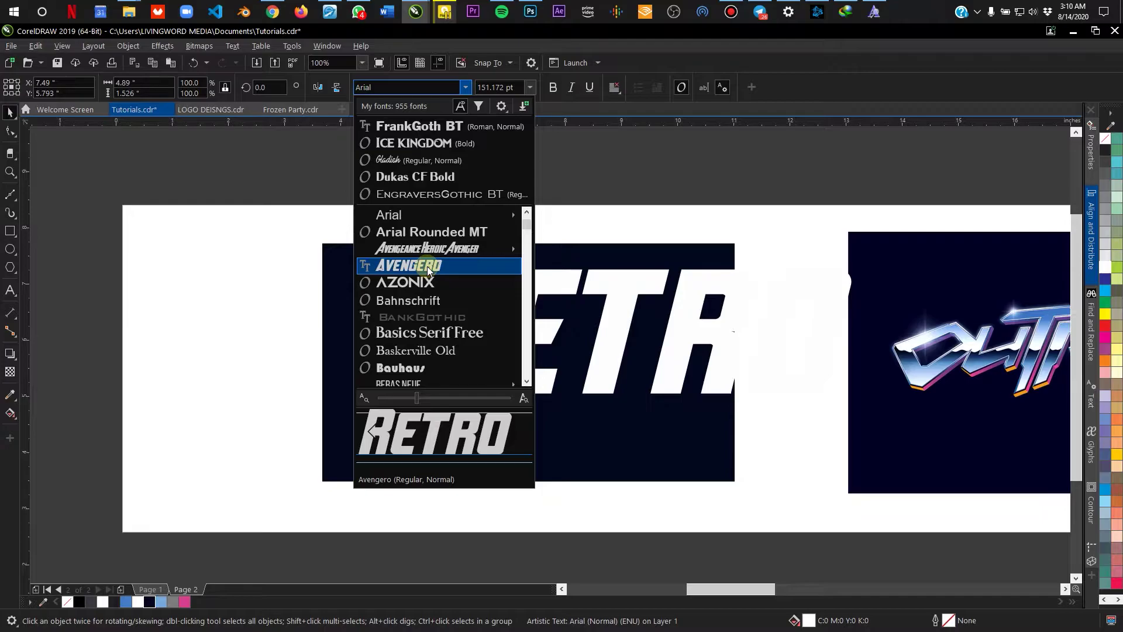
Apply the Avengero font to RETRO and scale it down to 94.851 pt inside the rectangle
left_click(429, 267)
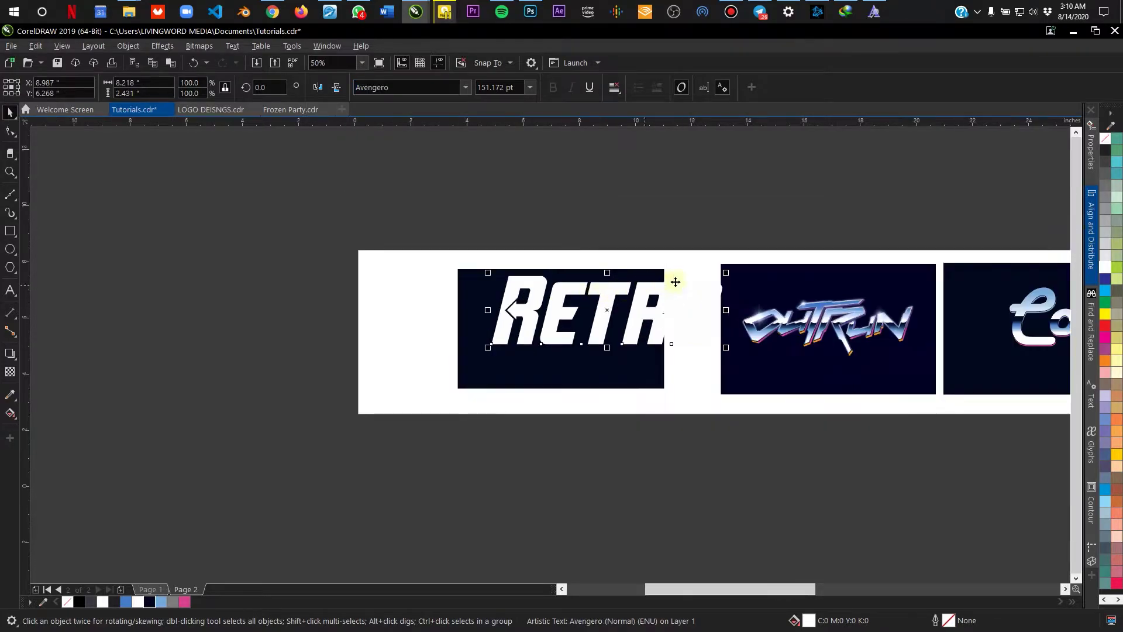
left_click_drag(726, 270, 657, 294)
scroll(589, 304, "up", 2)
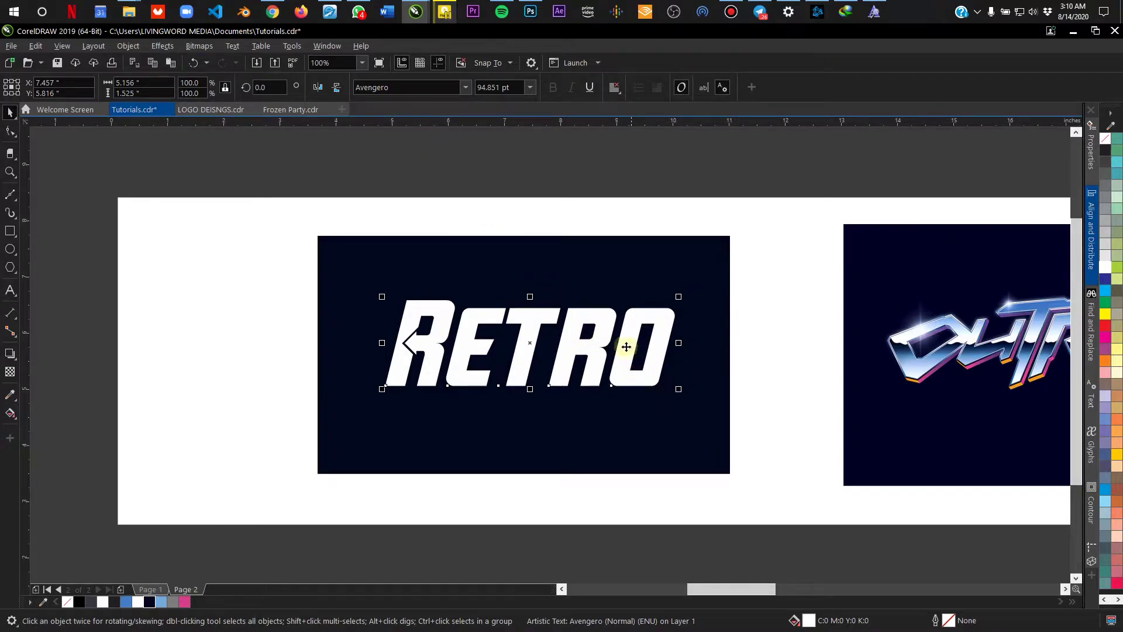
scroll(662, 311, "right", 1)
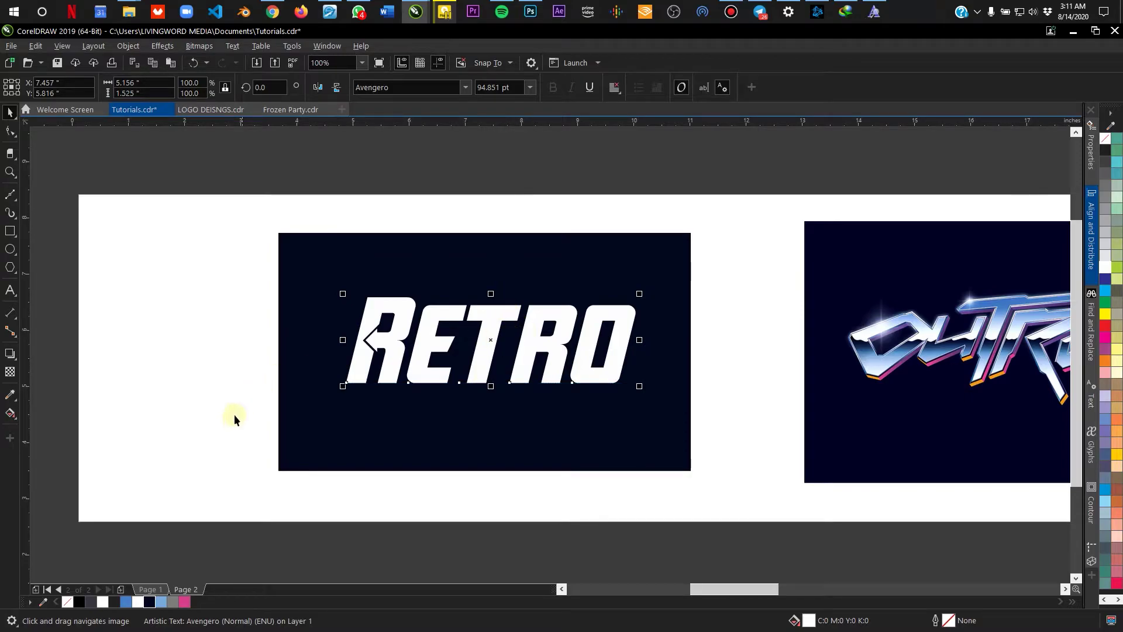
left_click(9, 413)
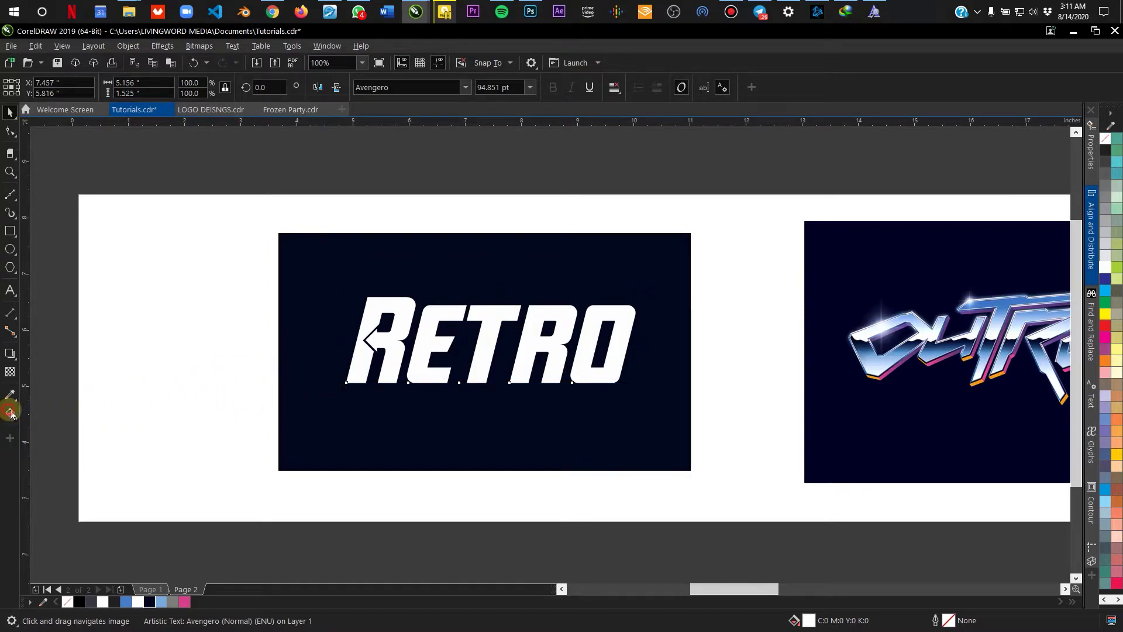
Drag a vertical fountain fill on RETRO, light blue at the top fading to white, with the end node raised
left_click(490, 308)
left_click_drag(490, 308, 492, 363)
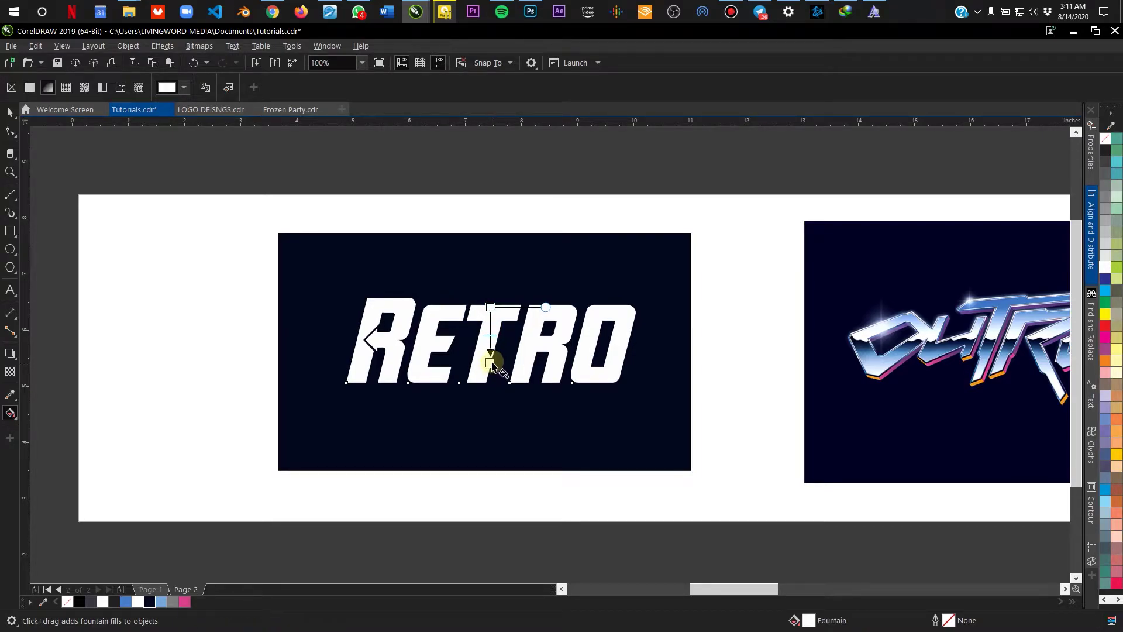
scroll(490, 305, "up", 2)
left_click(491, 310)
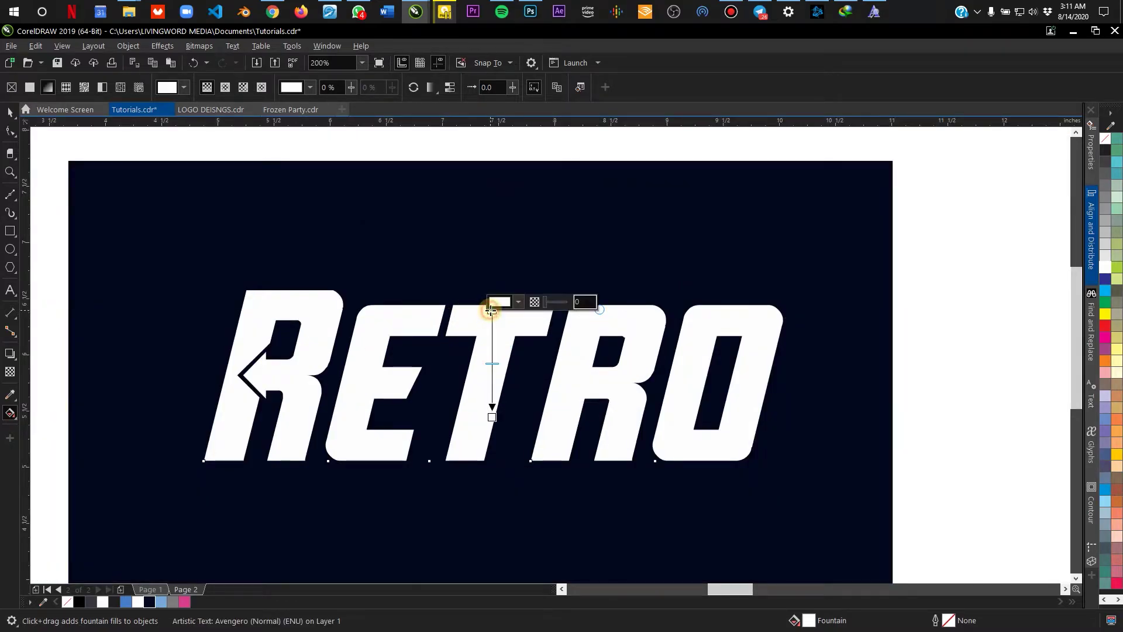
left_click(164, 603)
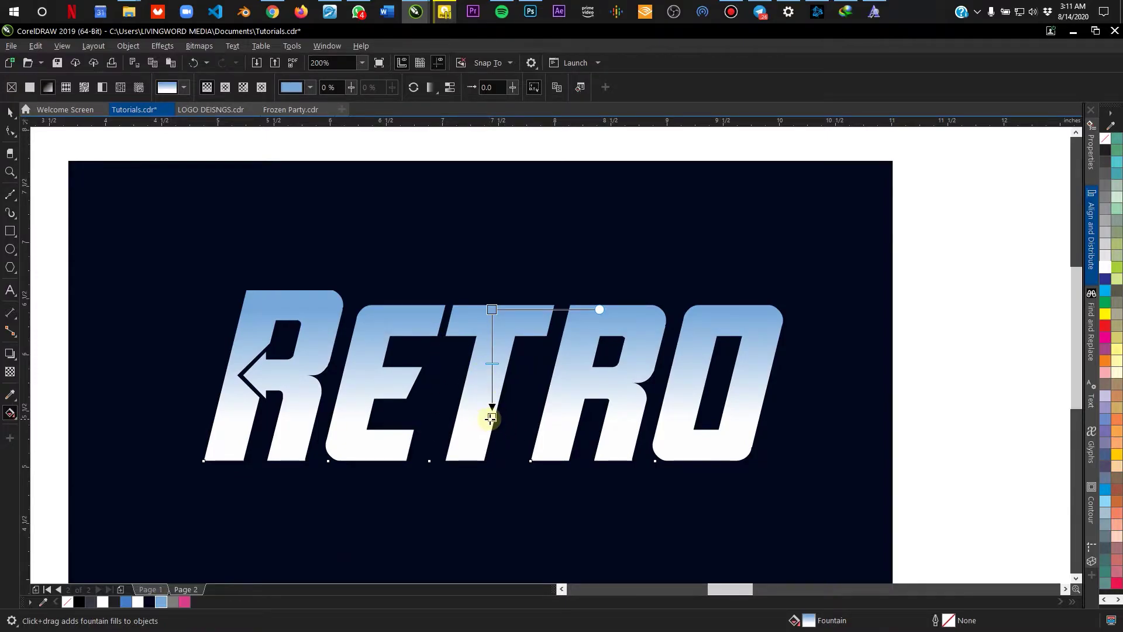
left_click_drag(490, 418, 492, 367)
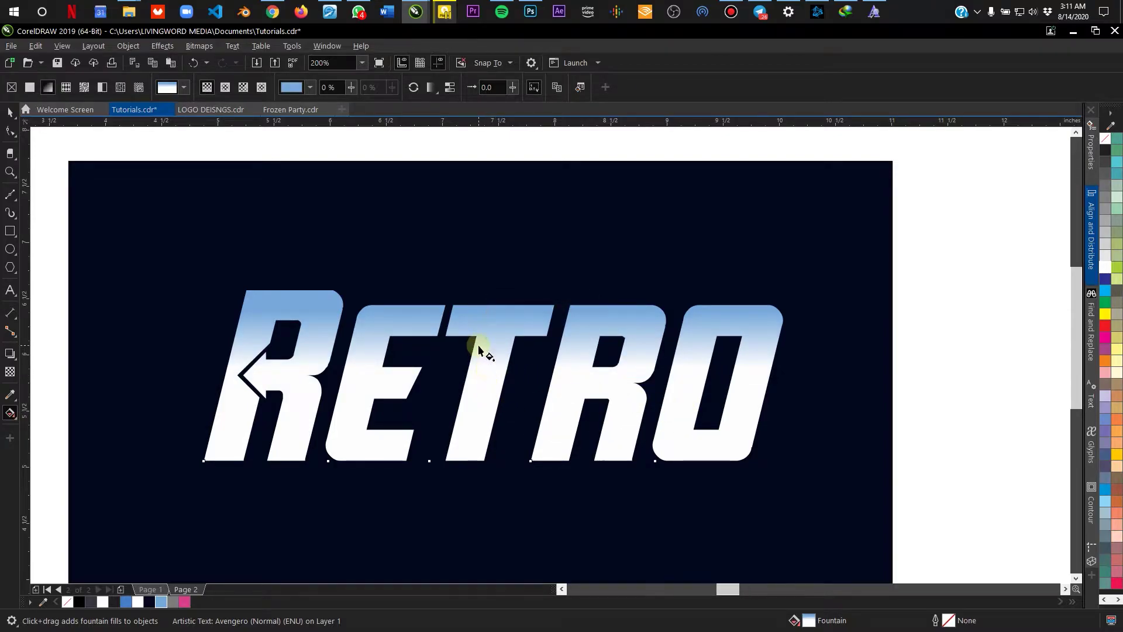
scroll(494, 351, "up", 2)
scroll(499, 358, "down", 2)
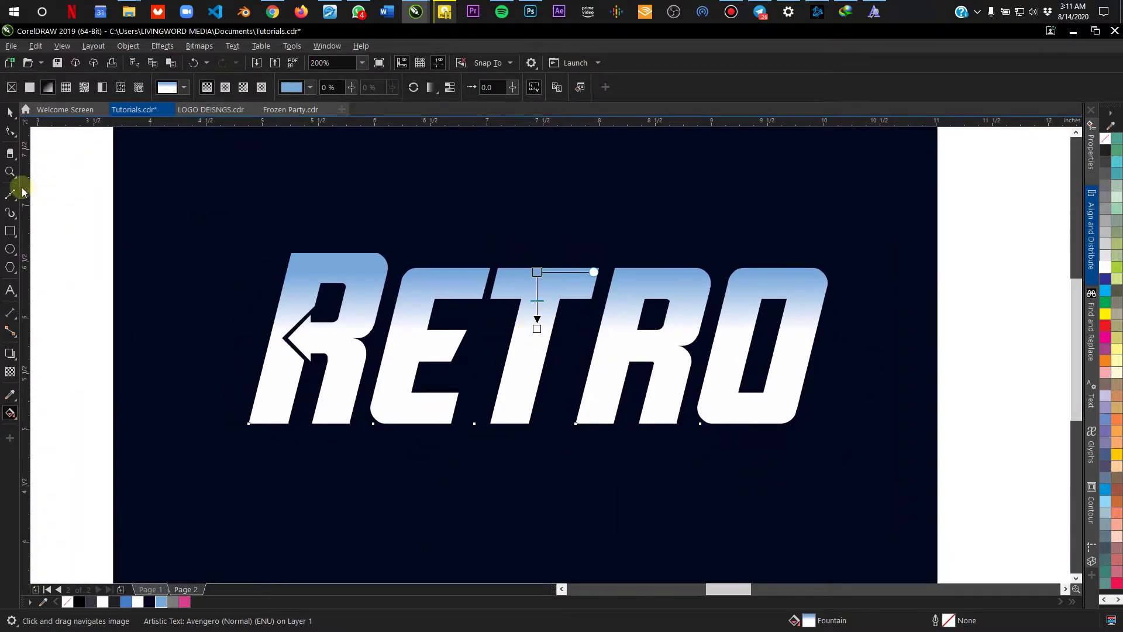
left_click(11, 112)
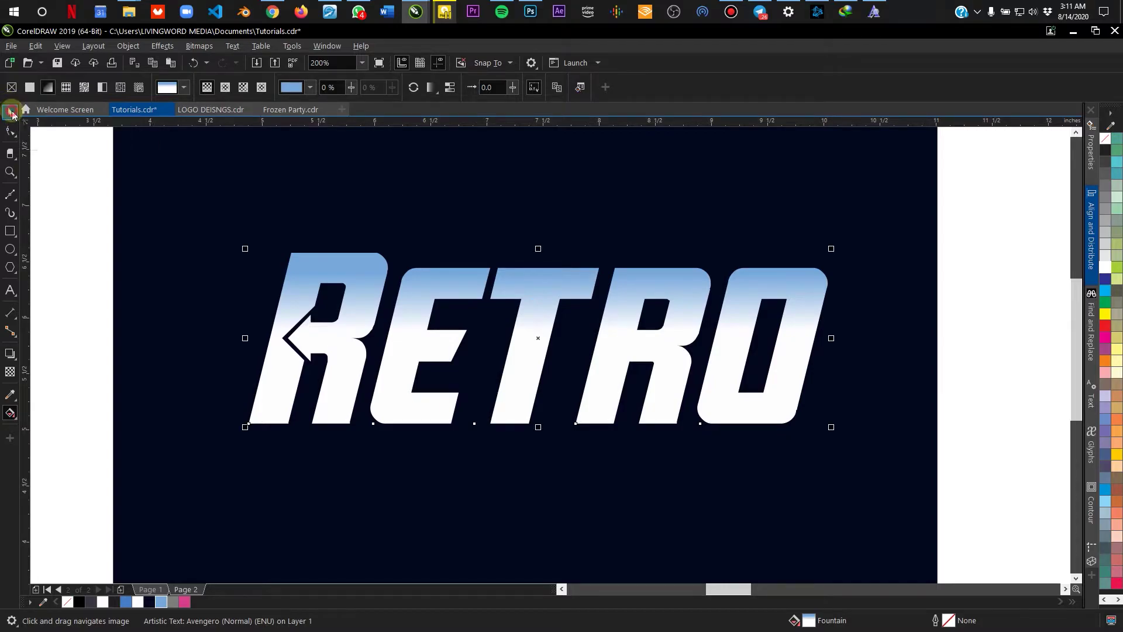
Look over the OUTRUN reference, recentre RETRO in the view and pick the Bézier tool
scroll(526, 337, "down", 2)
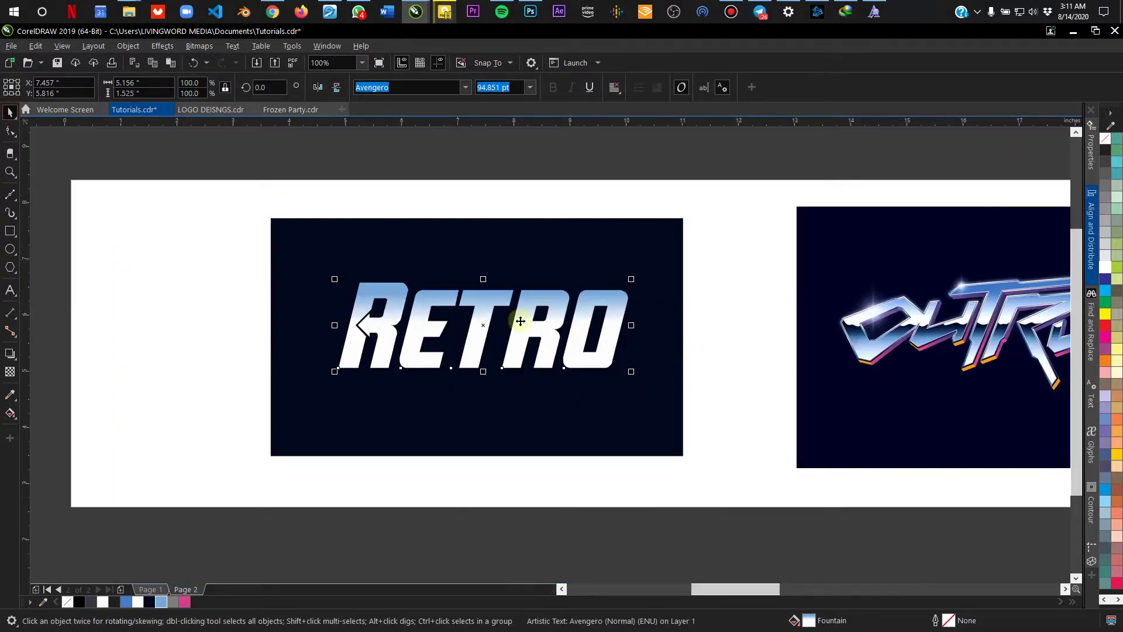
scroll(514, 319, "right", 5)
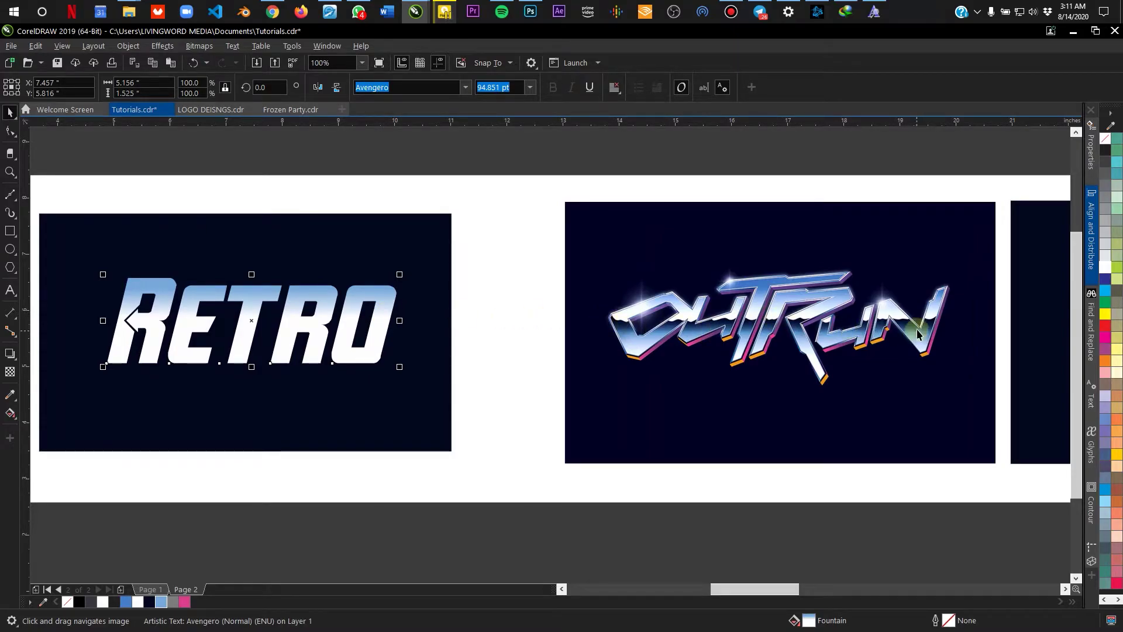
scroll(887, 331, "up", 2)
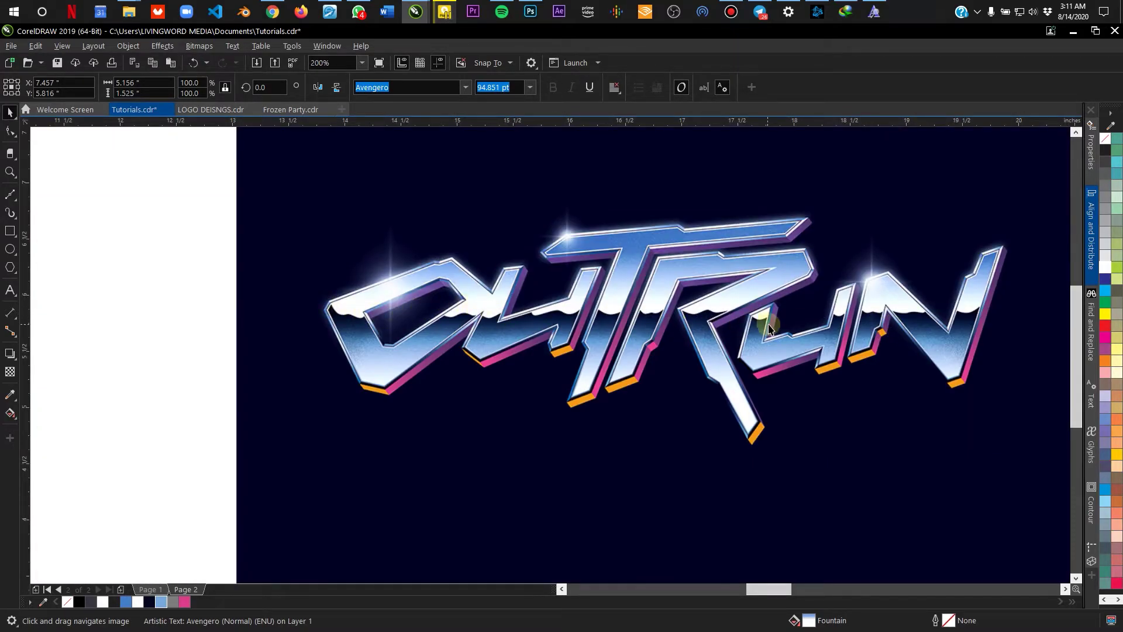
scroll(766, 324, "down", 2)
left_click_drag(302, 250, 574, 250)
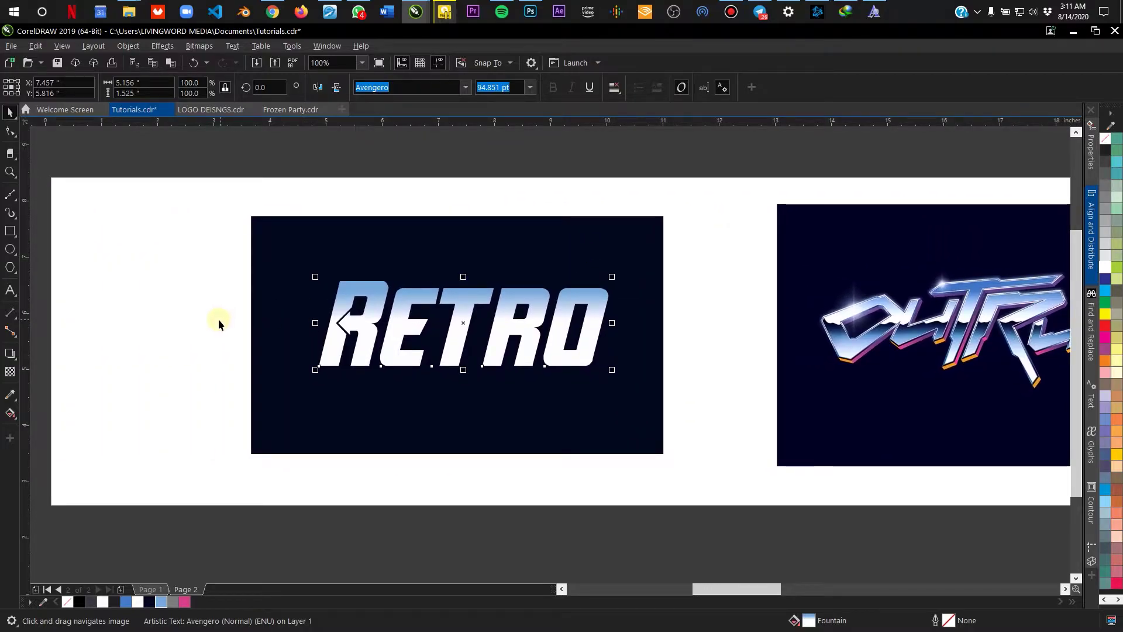
left_click(10, 198)
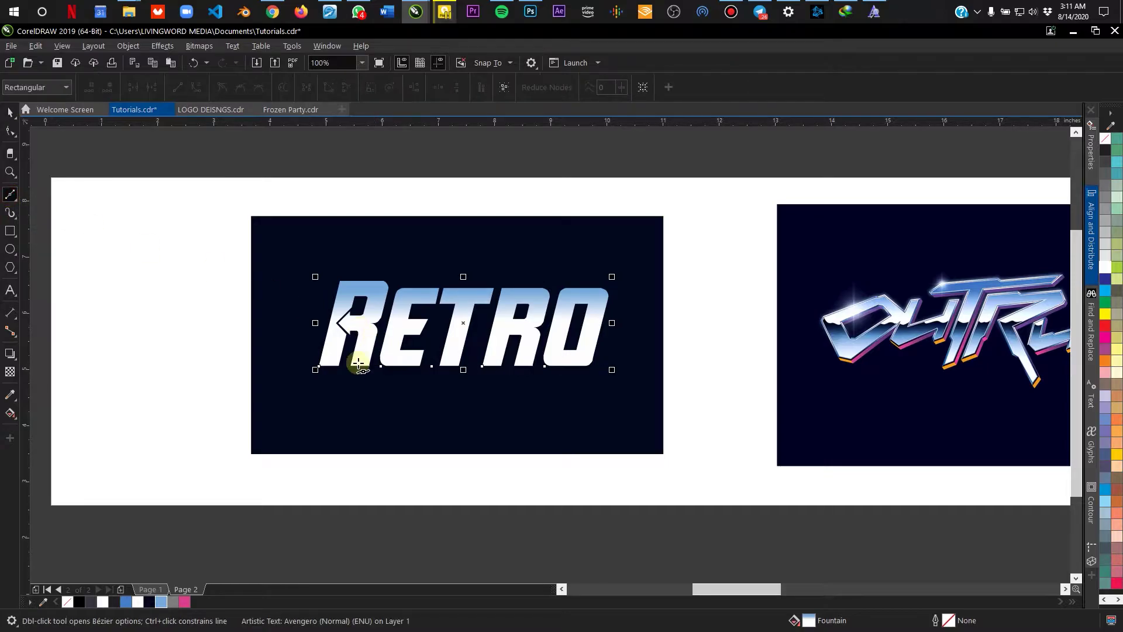
Start a zigzag Bézier curve with four corner points on the blank page left of RETRO
scroll(303, 329, "up", 2)
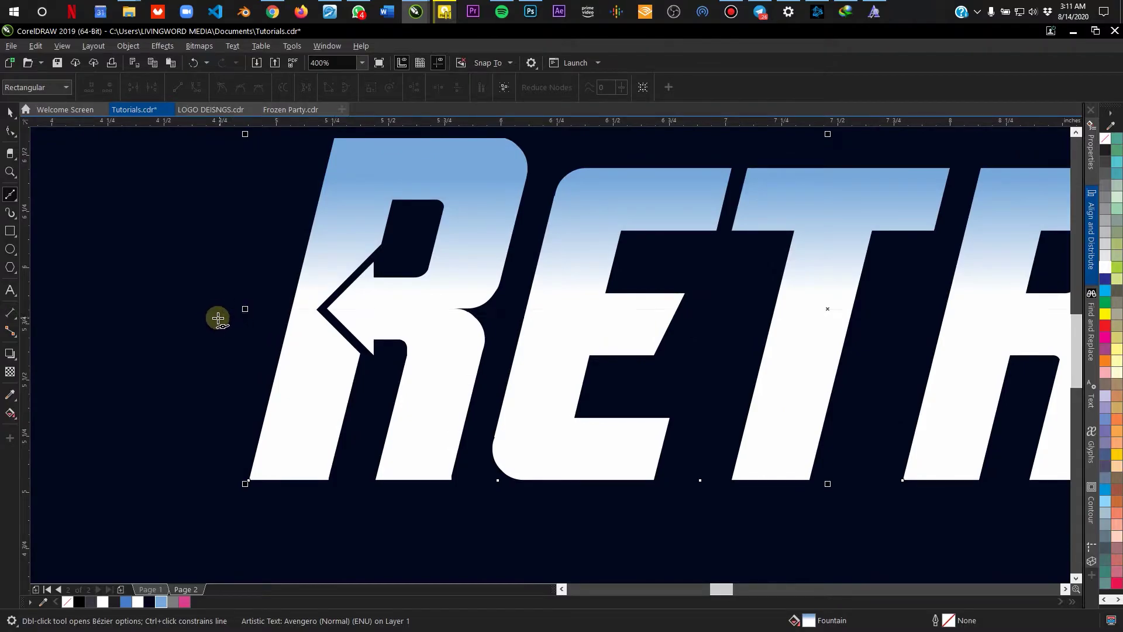
scroll(298, 307, "down", 2)
left_click_drag(244, 309, 271, 349)
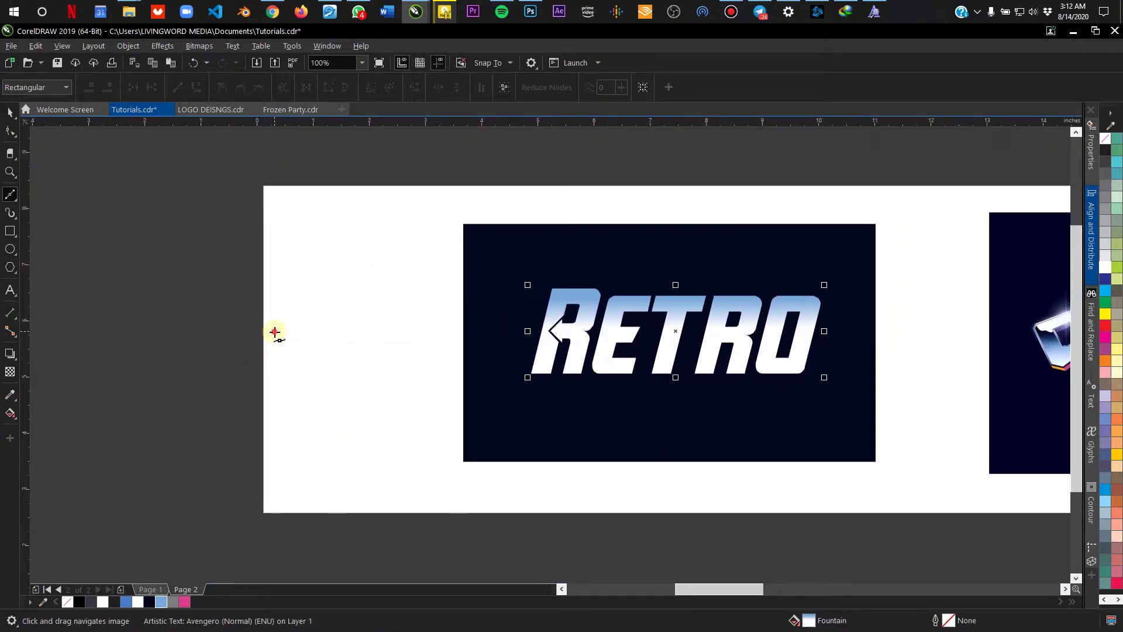
left_click(275, 332)
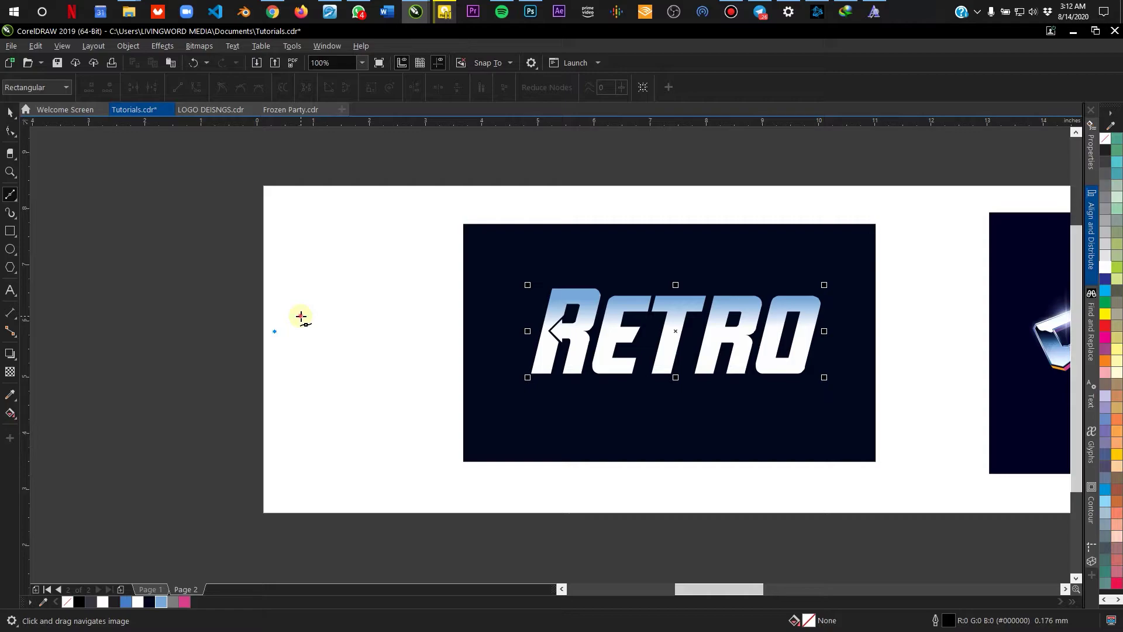
left_click(301, 316)
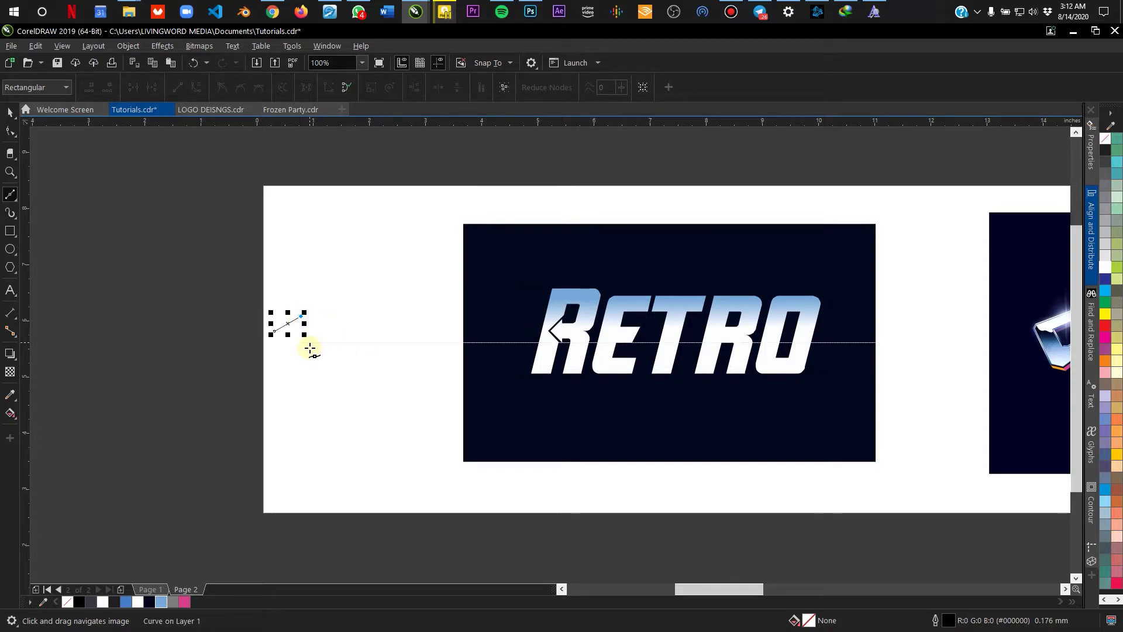
left_click(322, 375)
left_click(374, 256)
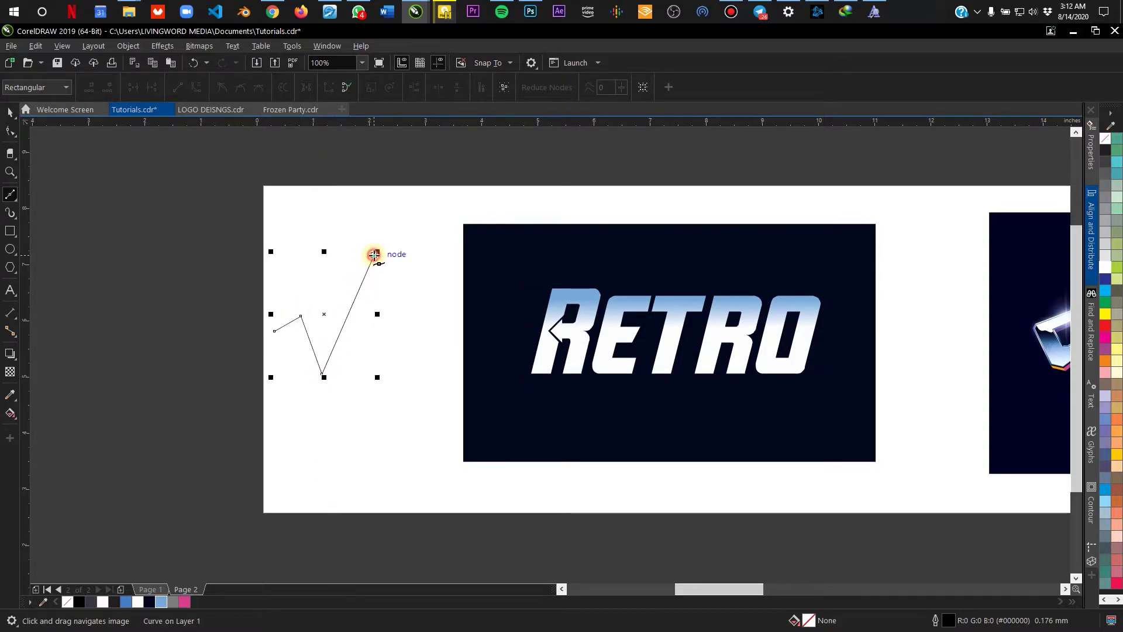
Add the remaining zigzag points and close the jagged outline at its start node, then deselect it
left_click(420, 413)
left_click(336, 472)
double_click(247, 384)
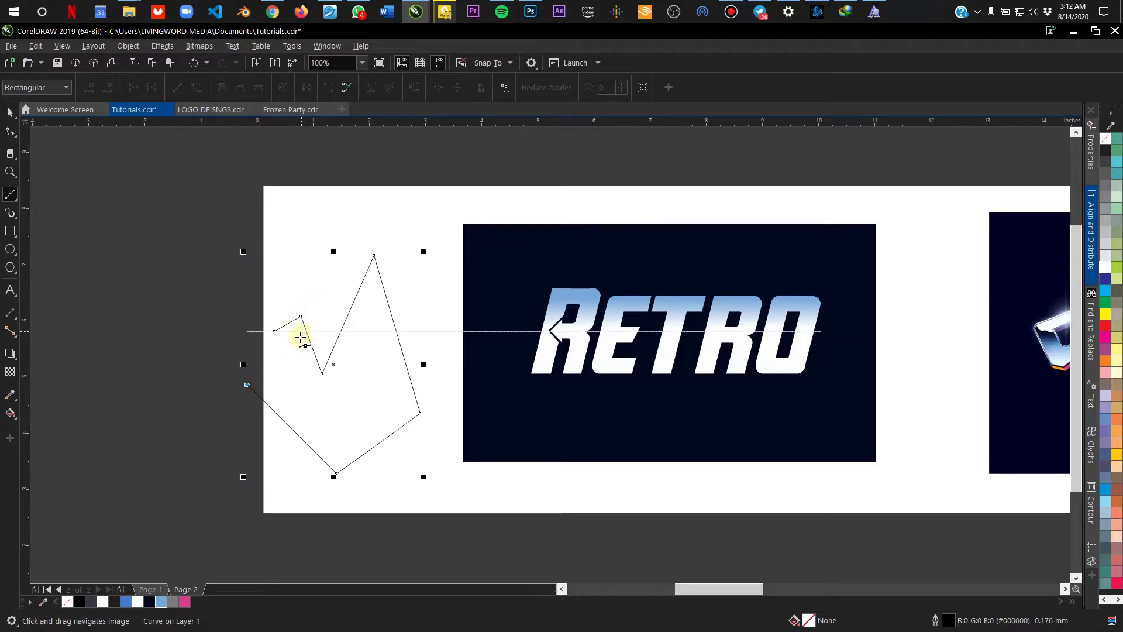
left_click(273, 331)
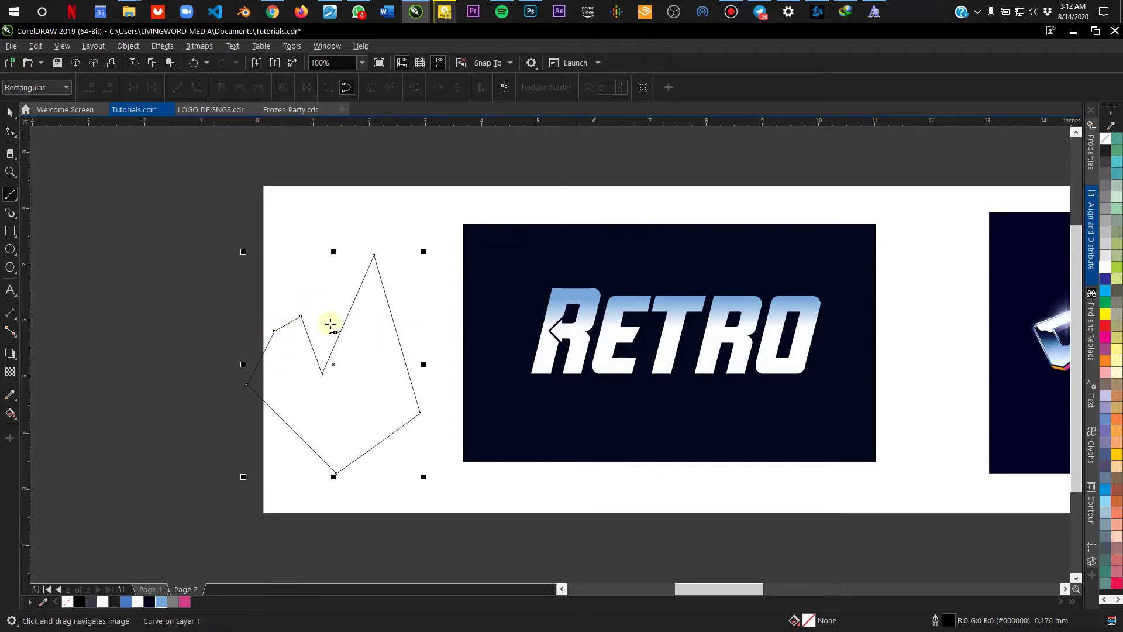
left_click(11, 113)
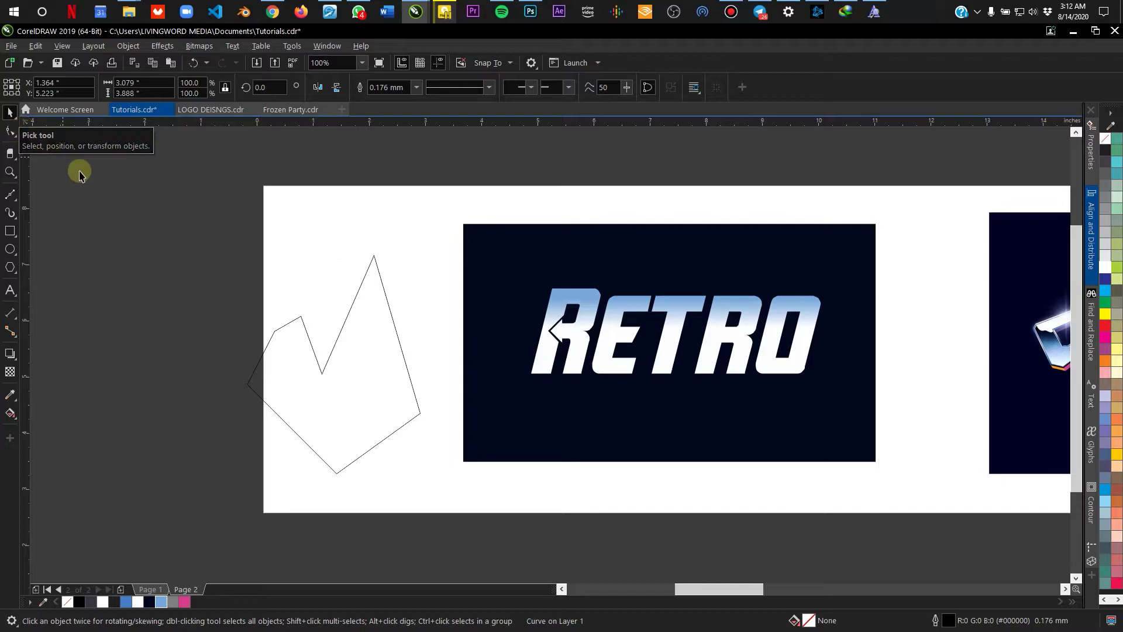
key("Delete")
Centre the view on RETRO and start a jagged curve line across the R's notch
scroll(657, 342, "right", 5)
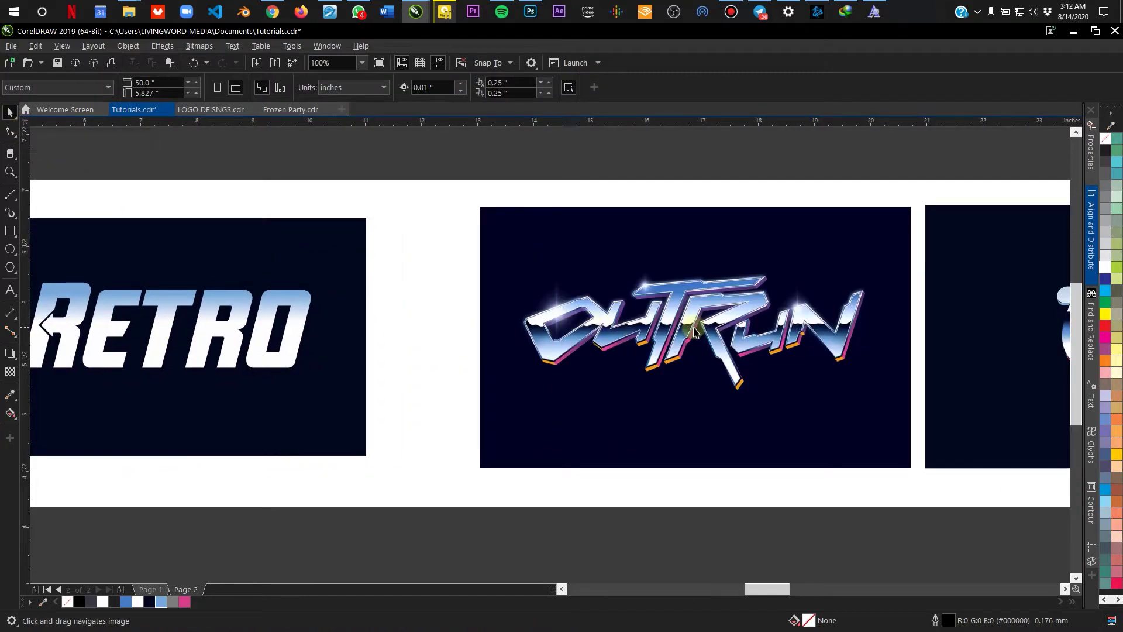
scroll(354, 324, "up", 1)
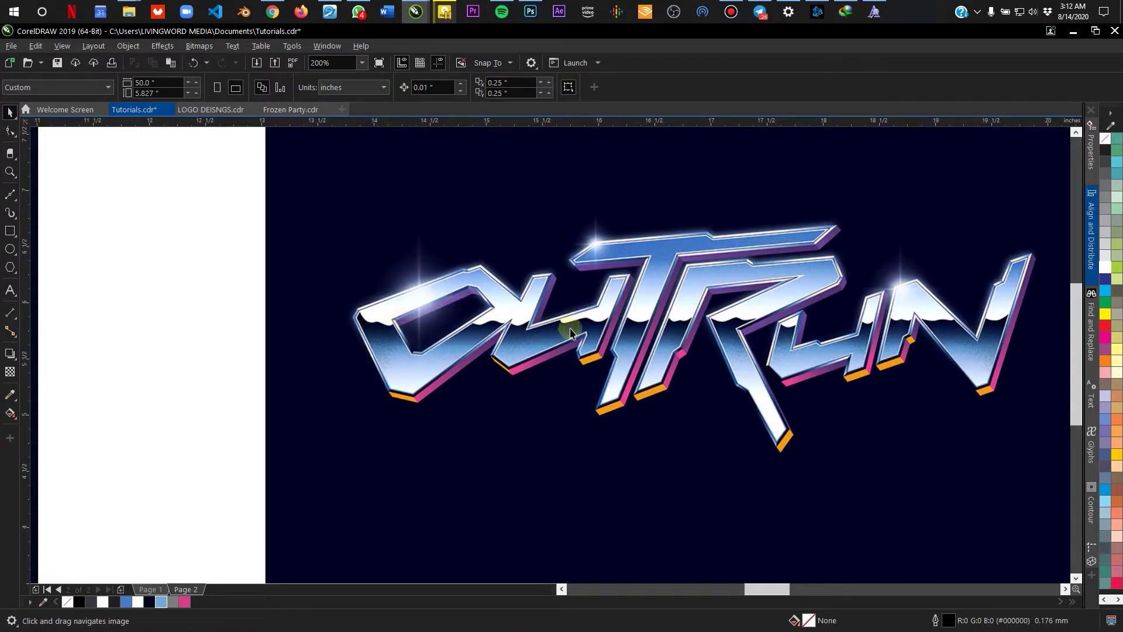
scroll(537, 327, "down", 1)
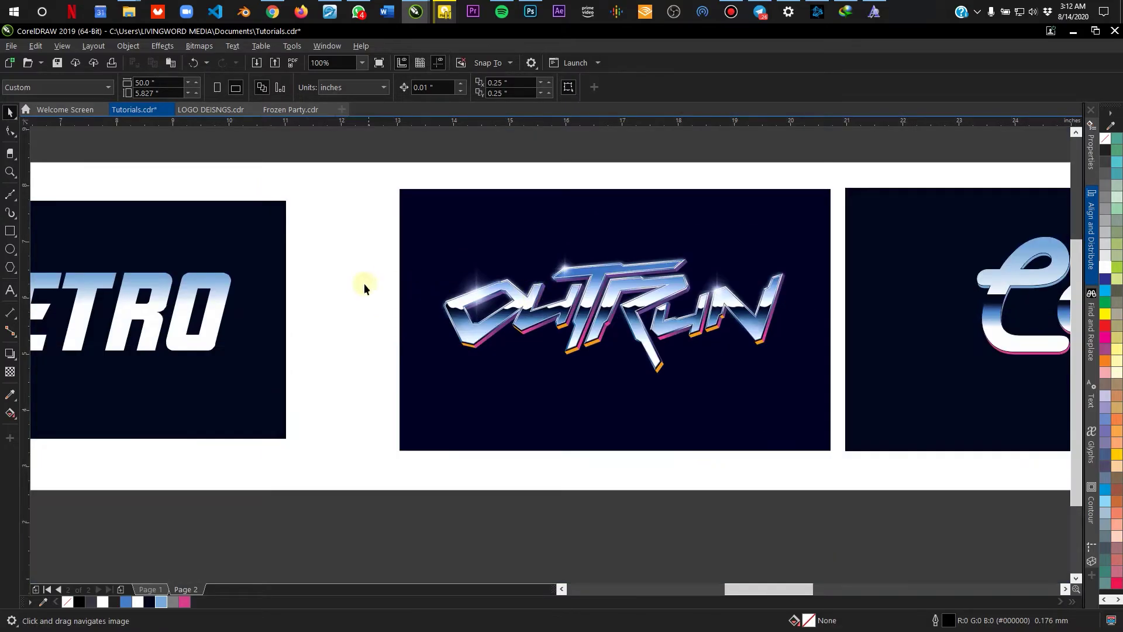
scroll(564, 351, "left", 5)
scroll(490, 328, "up", 1)
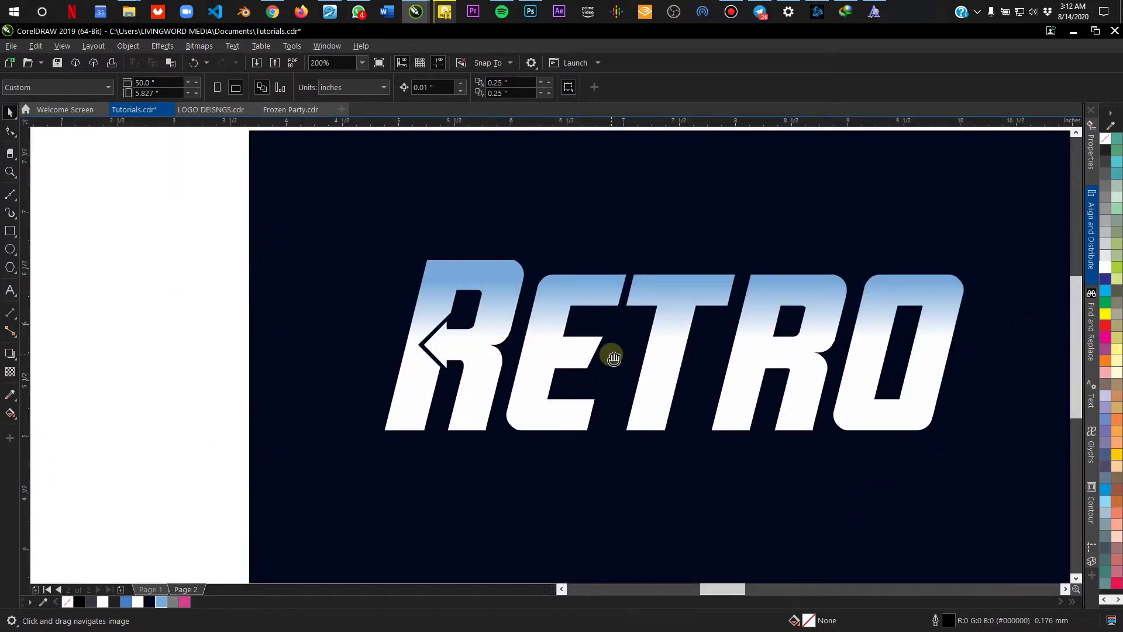
left_click_drag(610, 353, 484, 329)
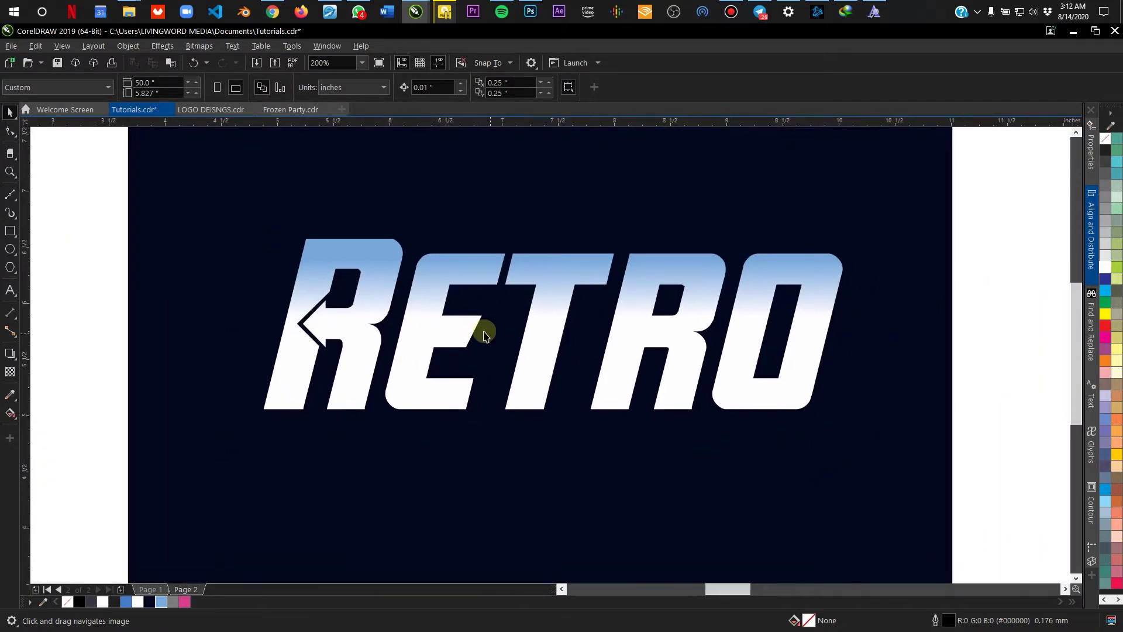
left_click(10, 197)
scroll(275, 323, "up", 1)
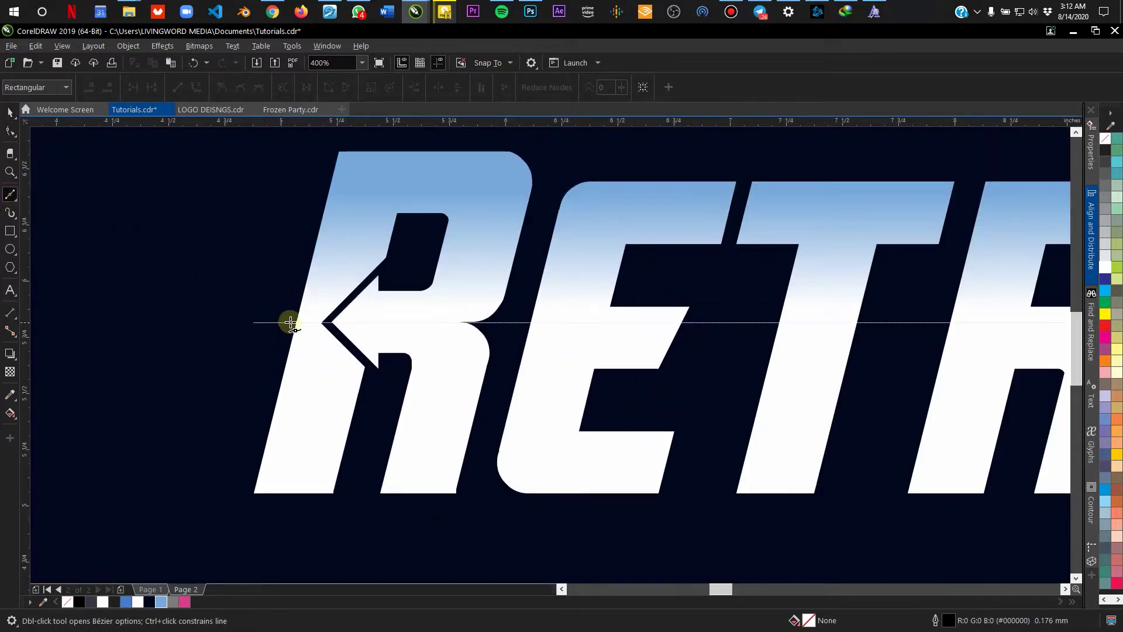
left_click(270, 321)
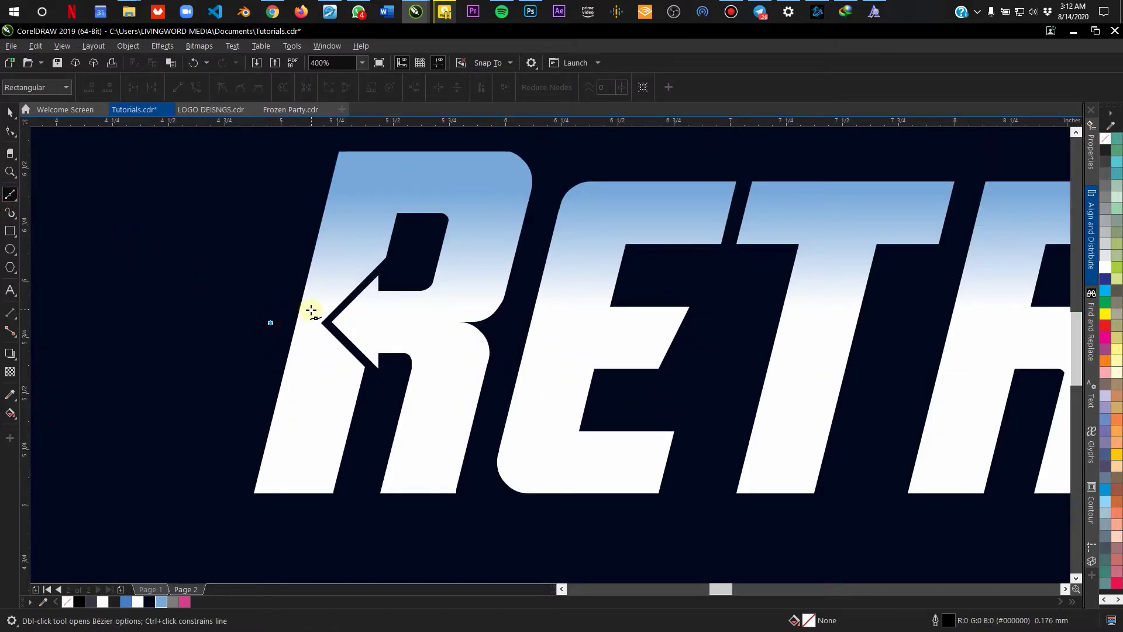
left_click(311, 310)
left_click(349, 324)
Extend the jagged line across the R toward the E, with a few curved sections
left_click(391, 316)
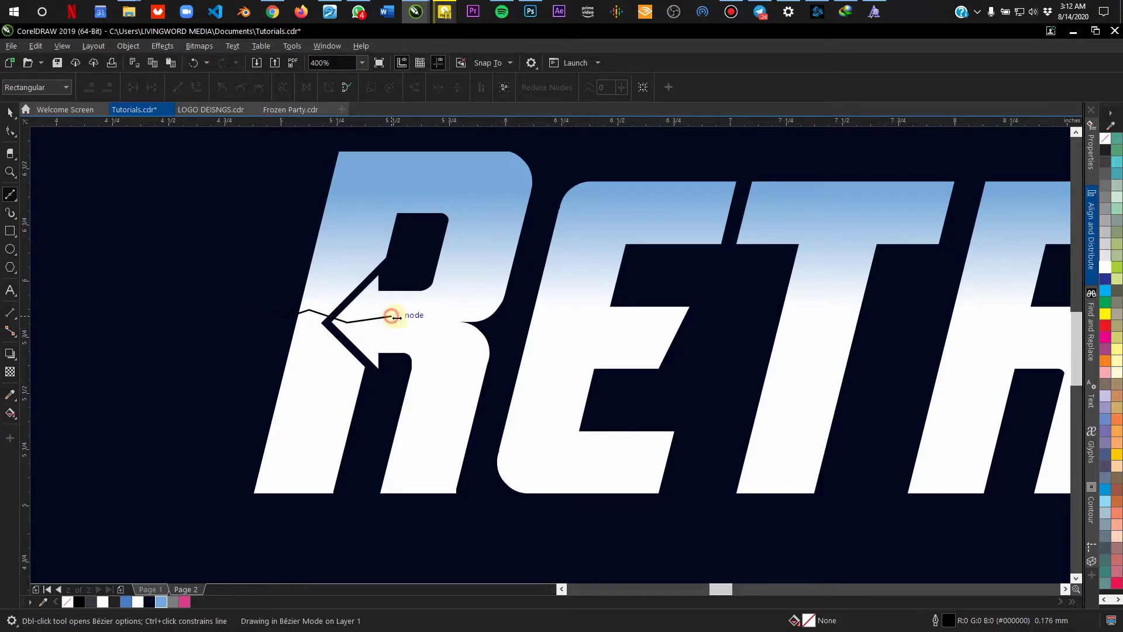
left_click(406, 322)
left_click(423, 316)
left_click(456, 321)
left_click(468, 316)
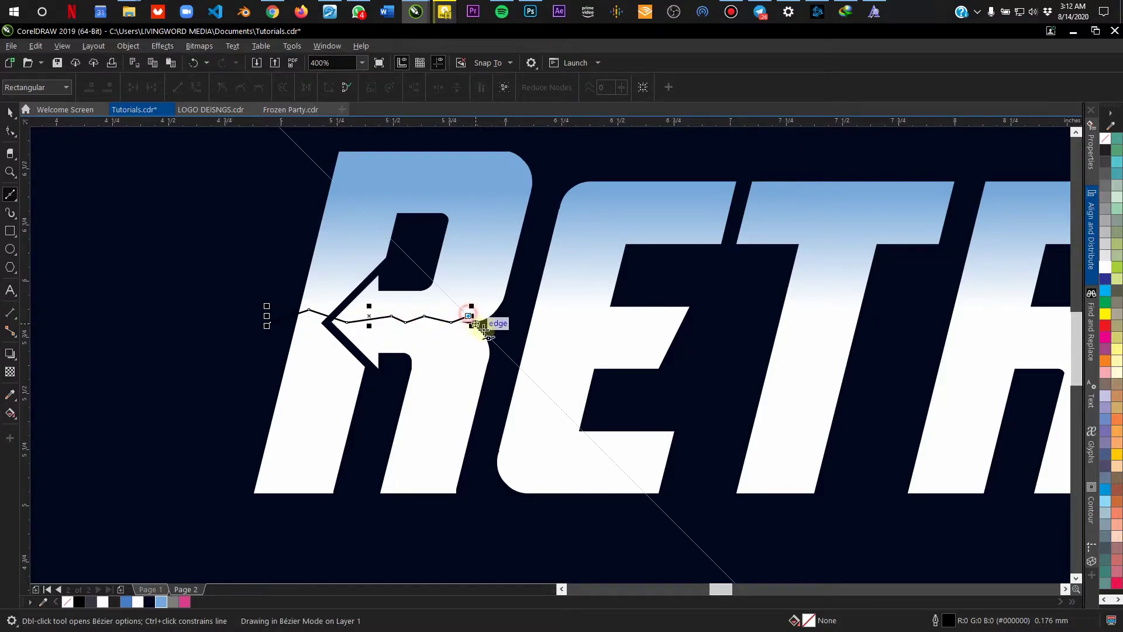
left_click(519, 320)
left_click_drag(559, 322, 569, 330)
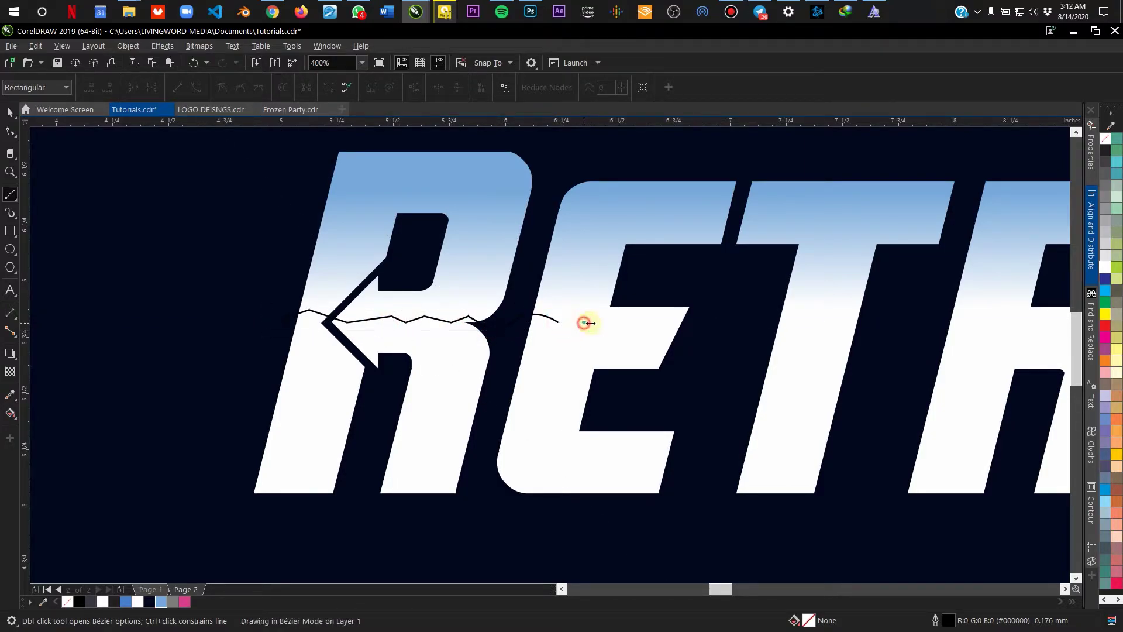
left_click(640, 321)
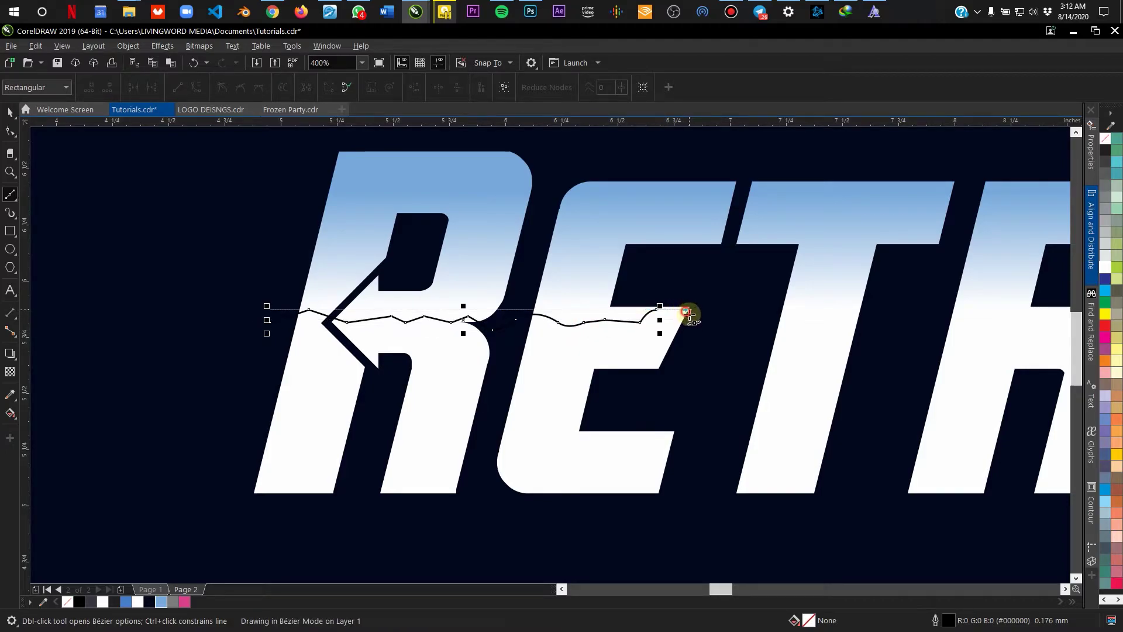
left_click_drag(687, 308, 702, 321)
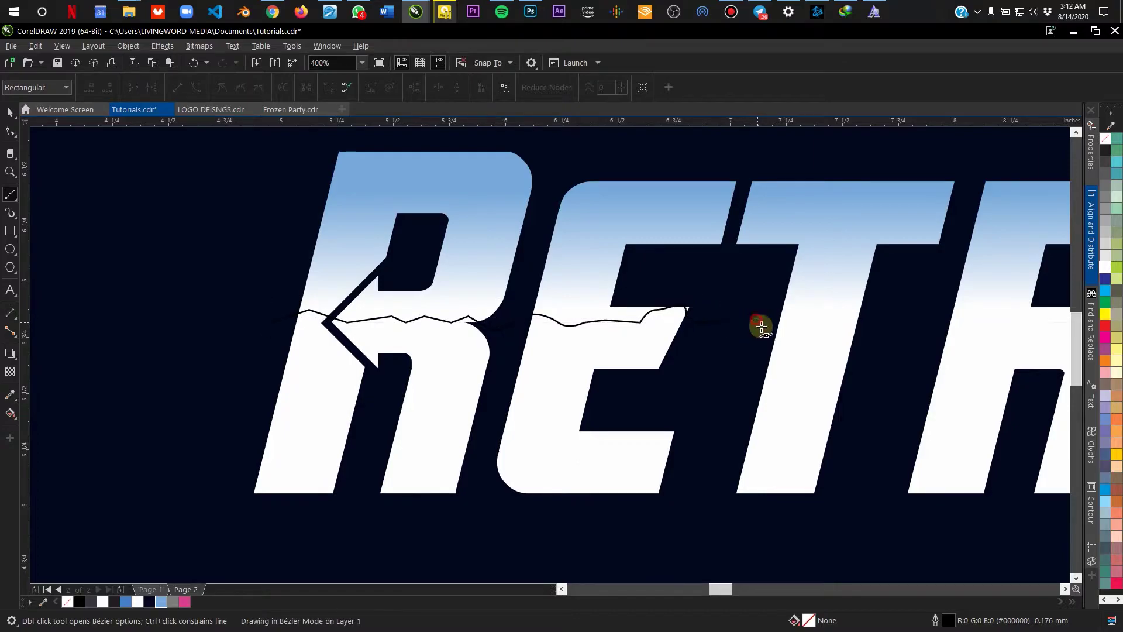
left_click(790, 322)
Add zigzag points across the T and continue the line, then undo the last few points
scroll(805, 326, "up", 1)
mouse_move(796, 328)
left_mouse_down()
mouse_move(807, 335)
mouse_move(787, 353)
mouse_move(854, 326)
mouse_move(770, 344)
mouse_move(817, 331)
left_mouse_up()
left_click(817, 331)
left_click(866, 304)
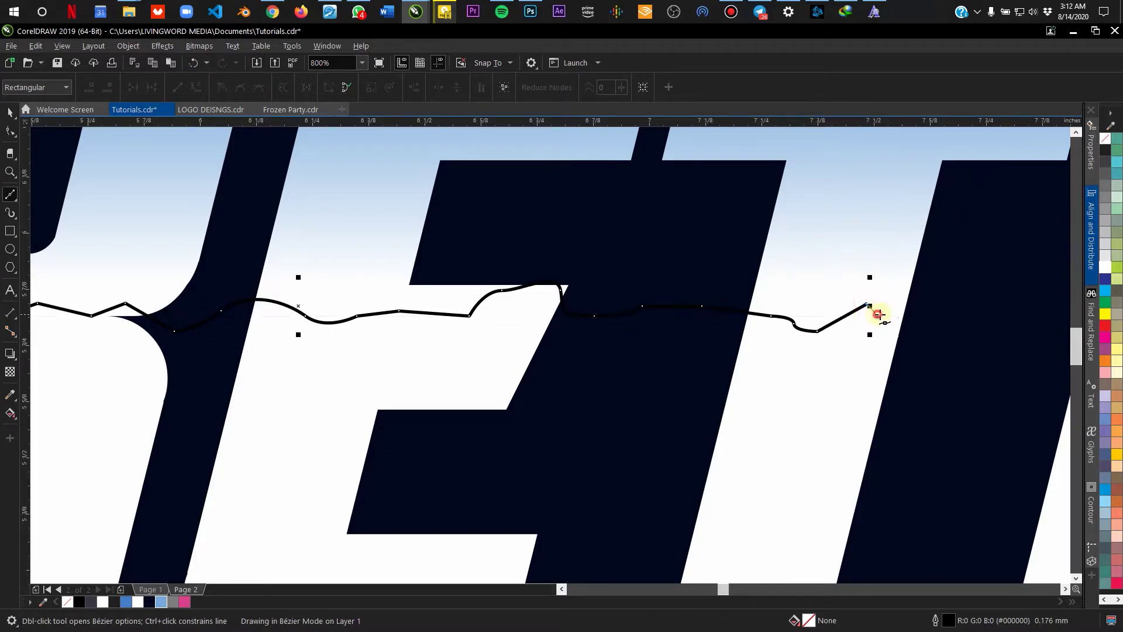
left_click(887, 317)
scroll(774, 333, "down", 3)
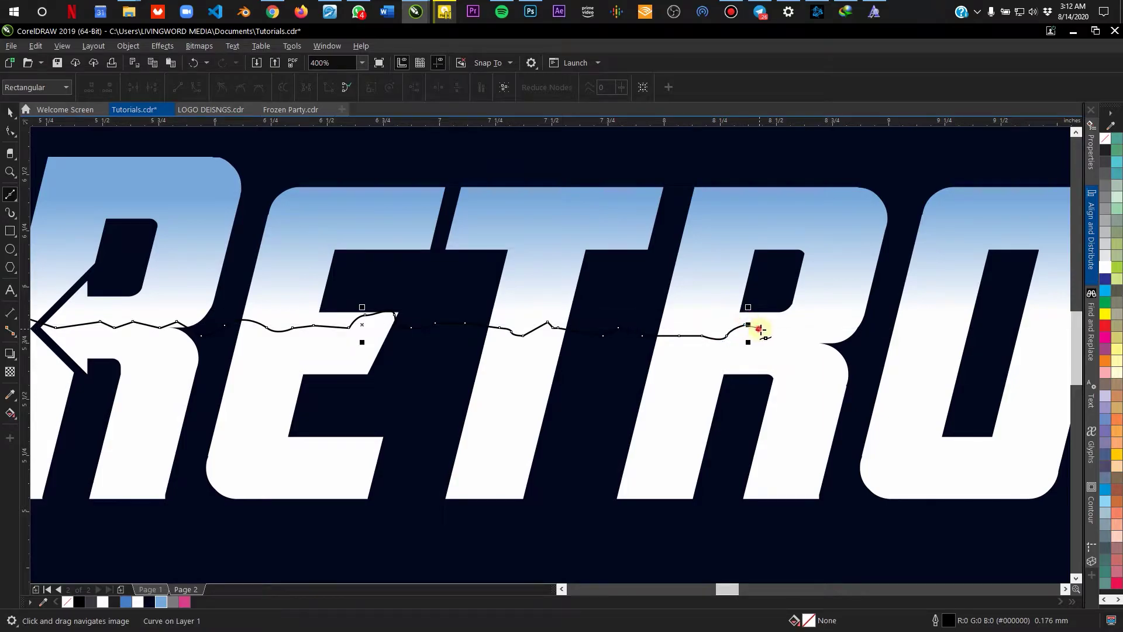
left_click(776, 324)
left_click(813, 322)
left_click(824, 348)
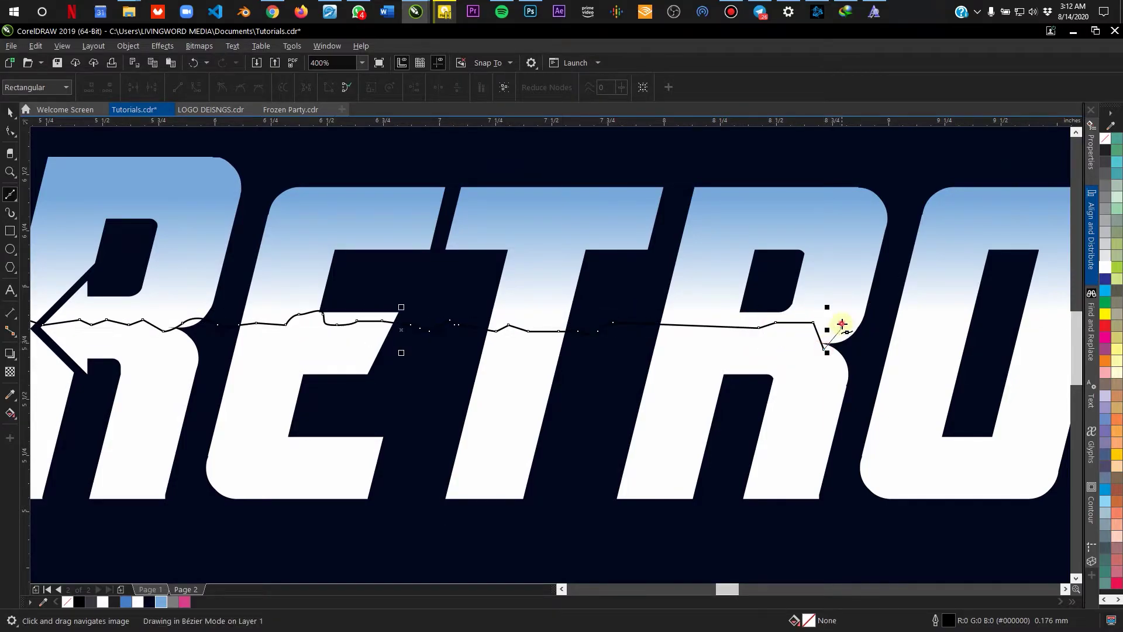
left_click(842, 330)
scroll(853, 348, "right", 3)
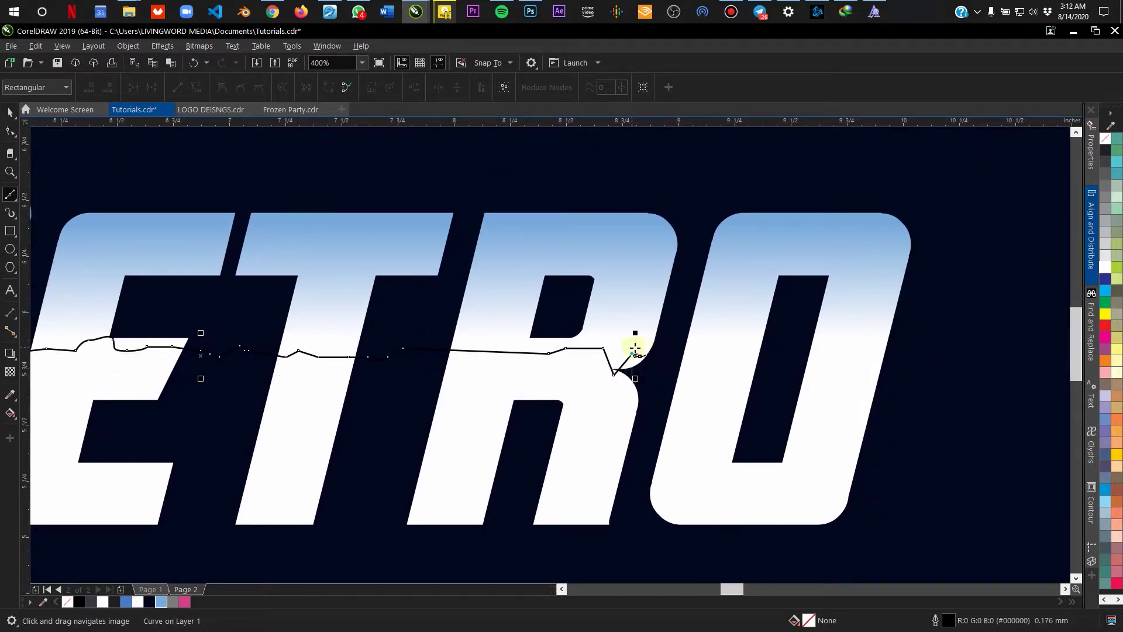
key("ctrl+z")
key("ctrl+z")
key("ctrl+z")
key("ctrl+z")
key("ctrl+z")
key("ctrl+z")
key("ctrl+z")
key("ctrl+z")
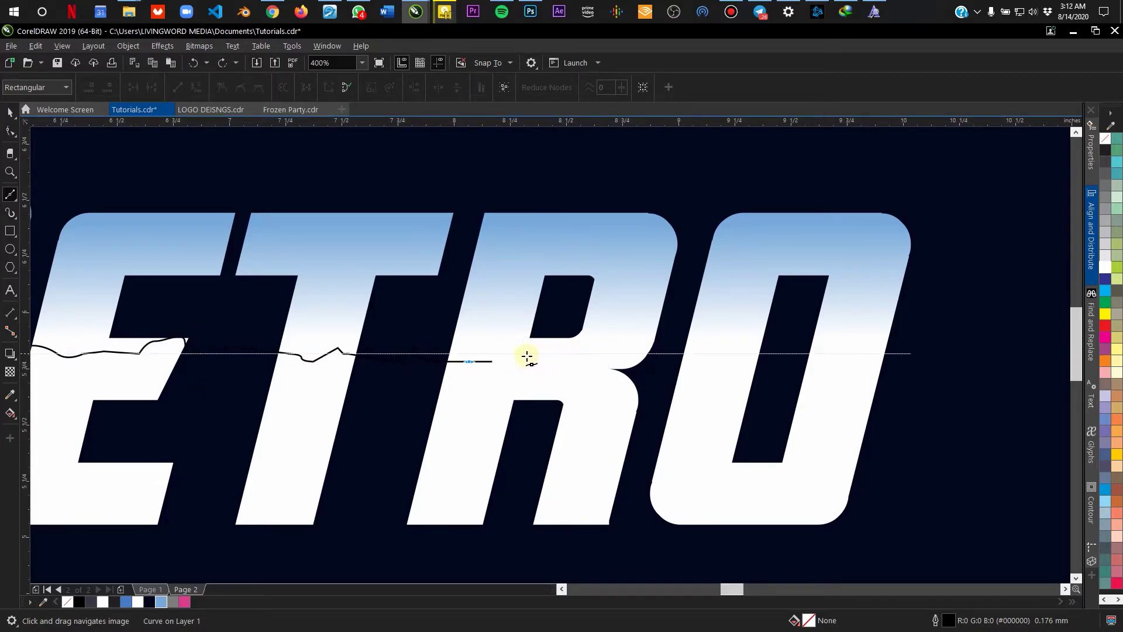
Redraw the zigzag across the T and R up to the R's right edge
scroll(422, 355, "up", 2)
left_click(475, 319)
left_click(503, 354)
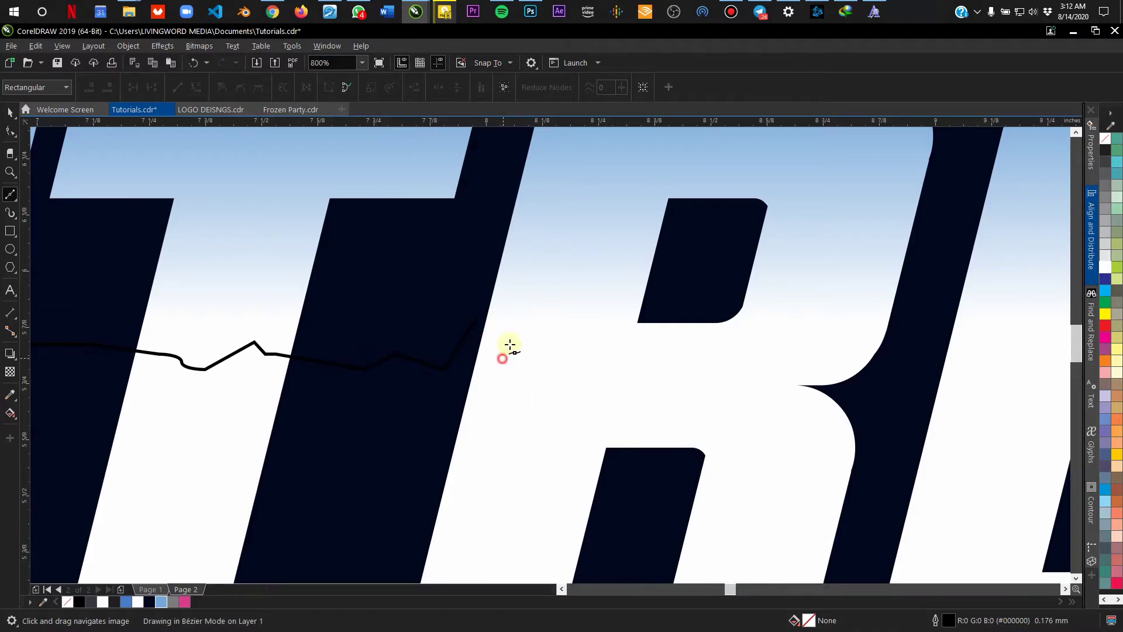
left_click(525, 325)
left_click(562, 354)
left_click(593, 346)
left_click(604, 354)
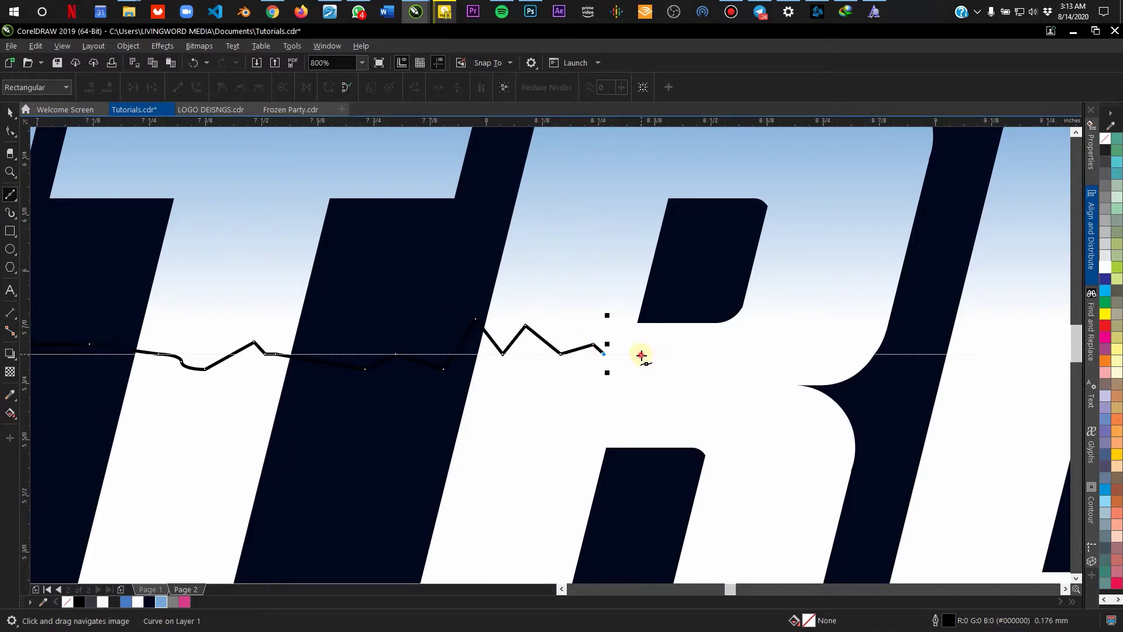
left_click(642, 354)
left_click(670, 336)
left_click(692, 353)
left_click(735, 345)
left_click(766, 331)
left_click(800, 343)
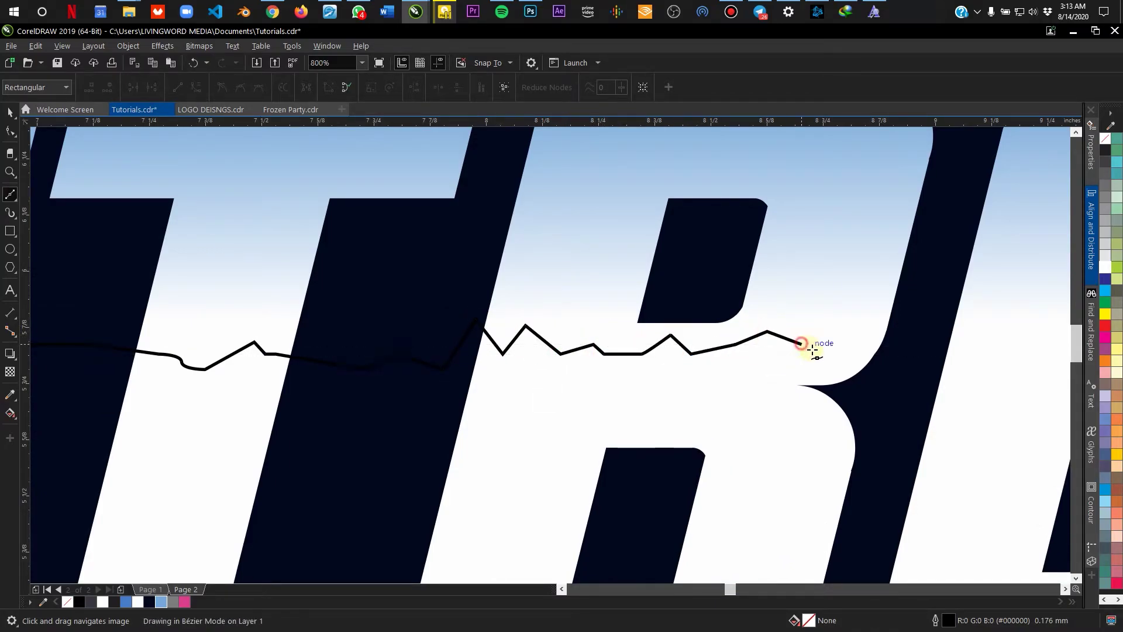
double_click(613, 401)
Continue the zigzag past the R and across the O to its right side
left_click(625, 366)
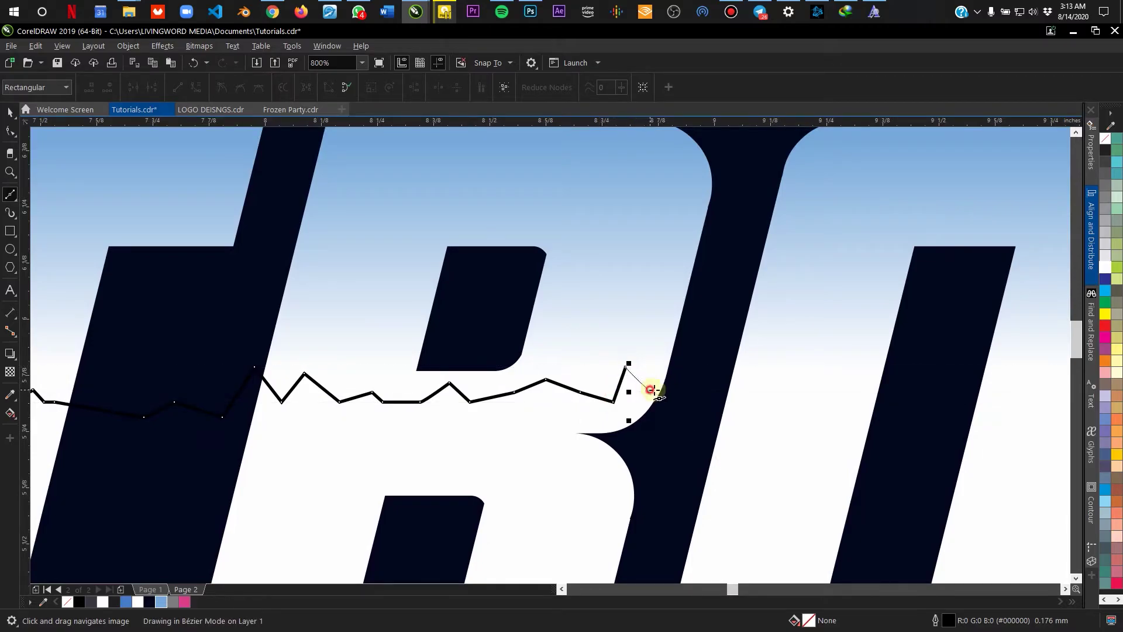
left_click(648, 390)
left_click(703, 365)
left_click(539, 389)
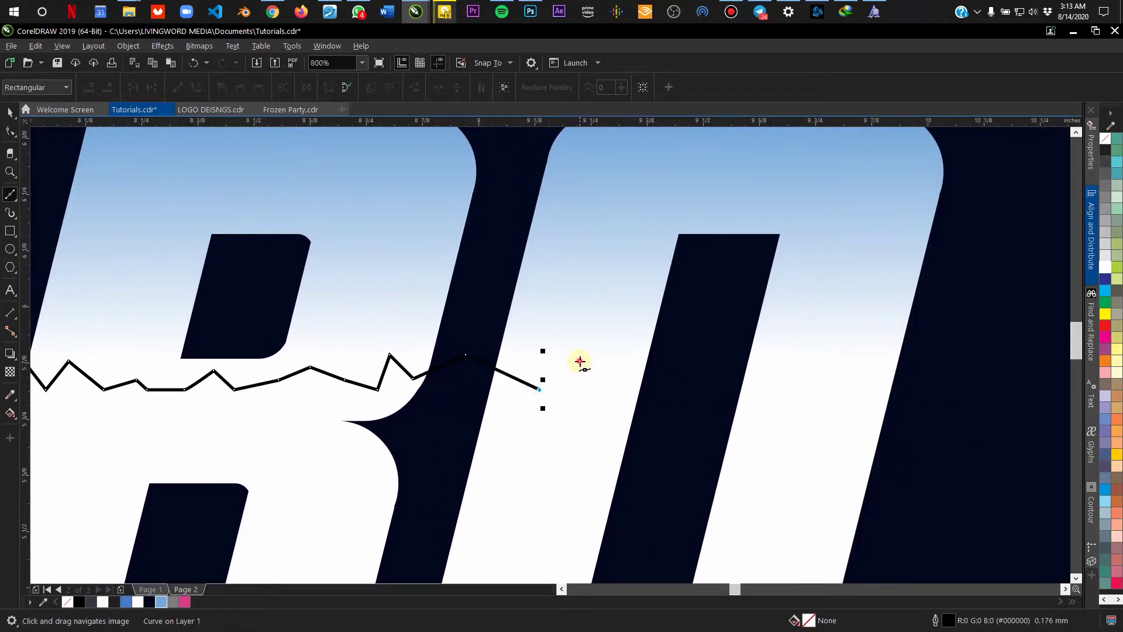
left_click(579, 361)
left_click(608, 380)
left_click(644, 354)
left_click(690, 374)
left_click(749, 342)
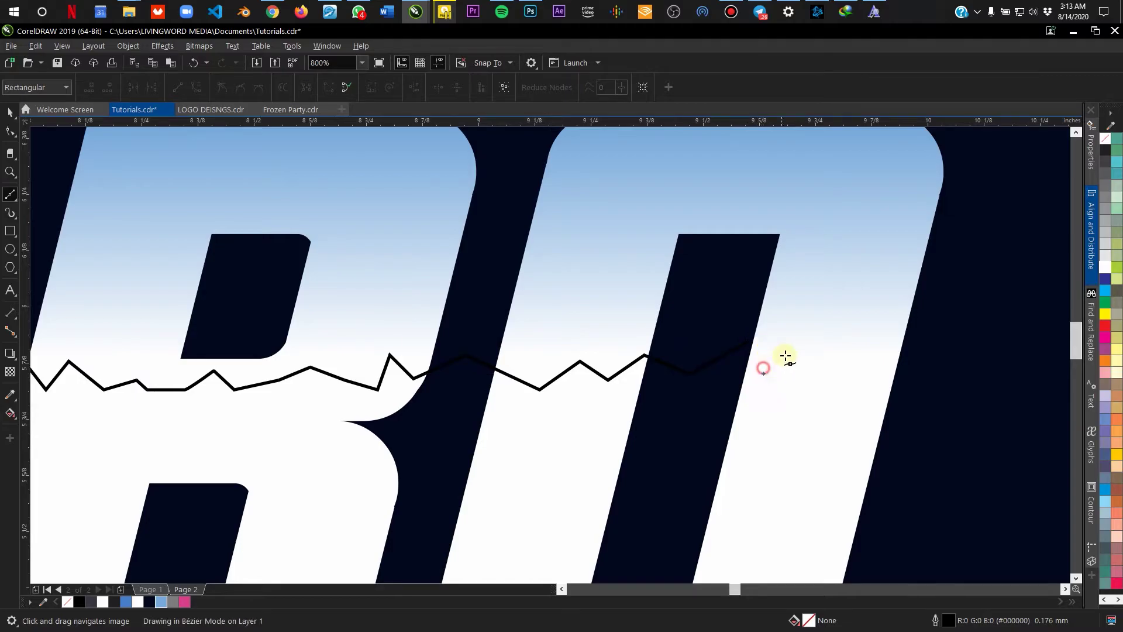
left_click(794, 343)
left_click(834, 368)
Carry the outline down and left beneath RETRO, close the shape, and return to the Pick tool
scroll(835, 358, "down", 4)
left_click(850, 344)
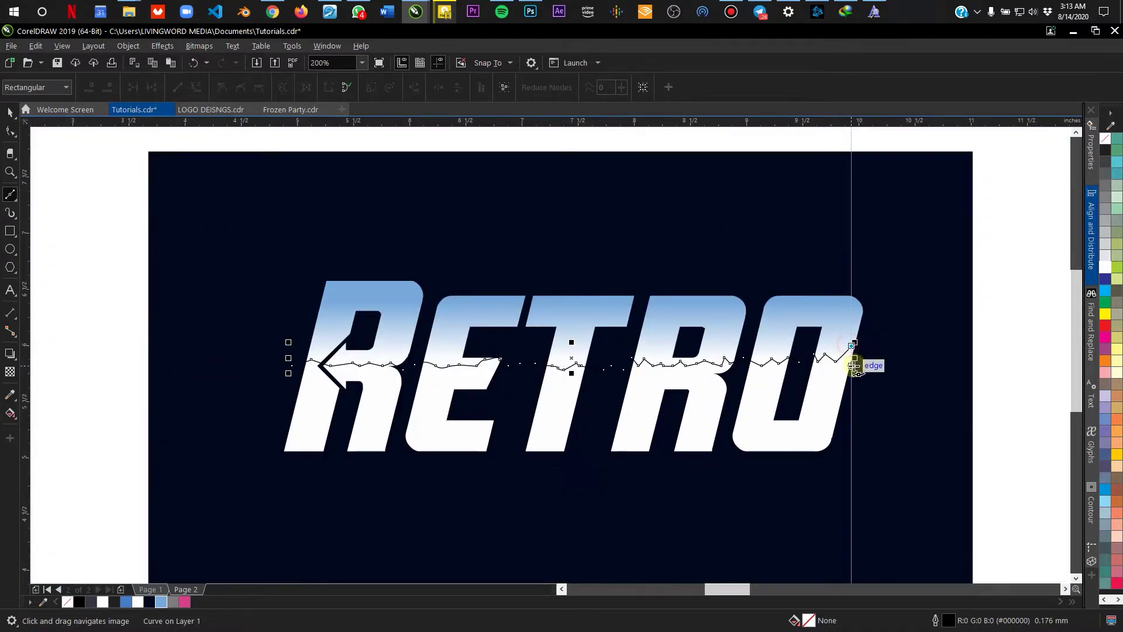
left_click(877, 358)
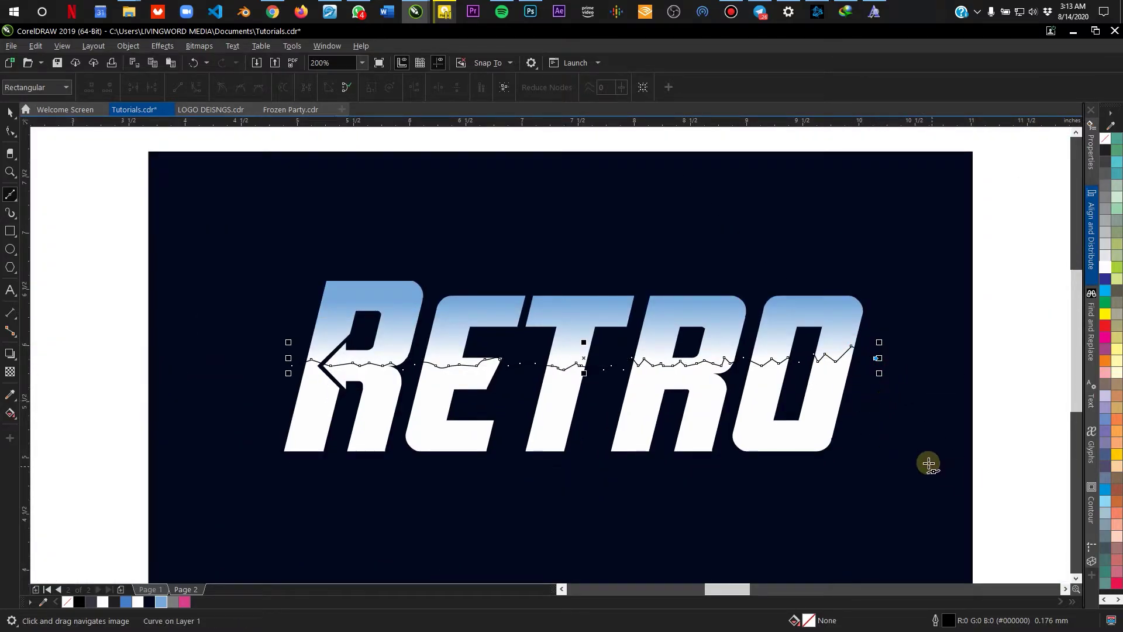
left_click(884, 499)
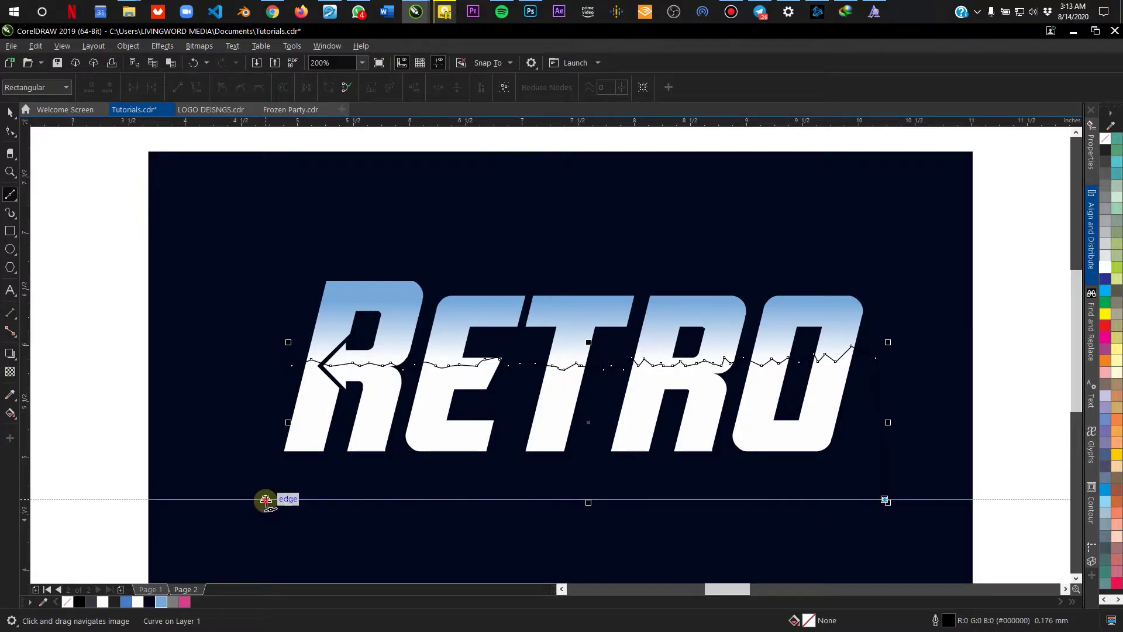
left_click(263, 502)
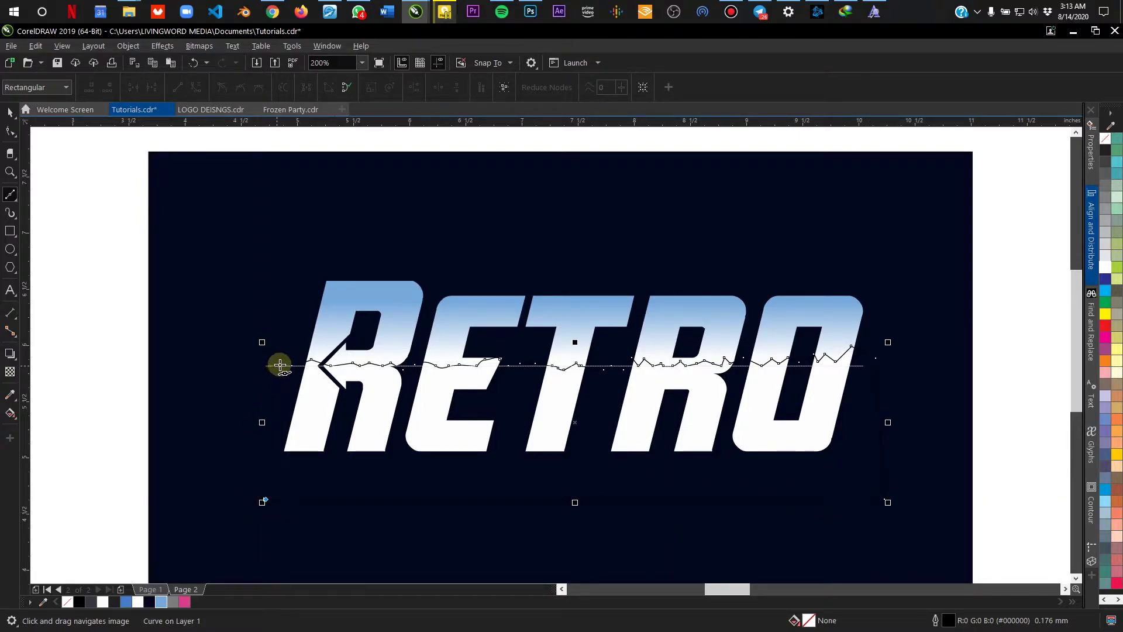
left_click(291, 366)
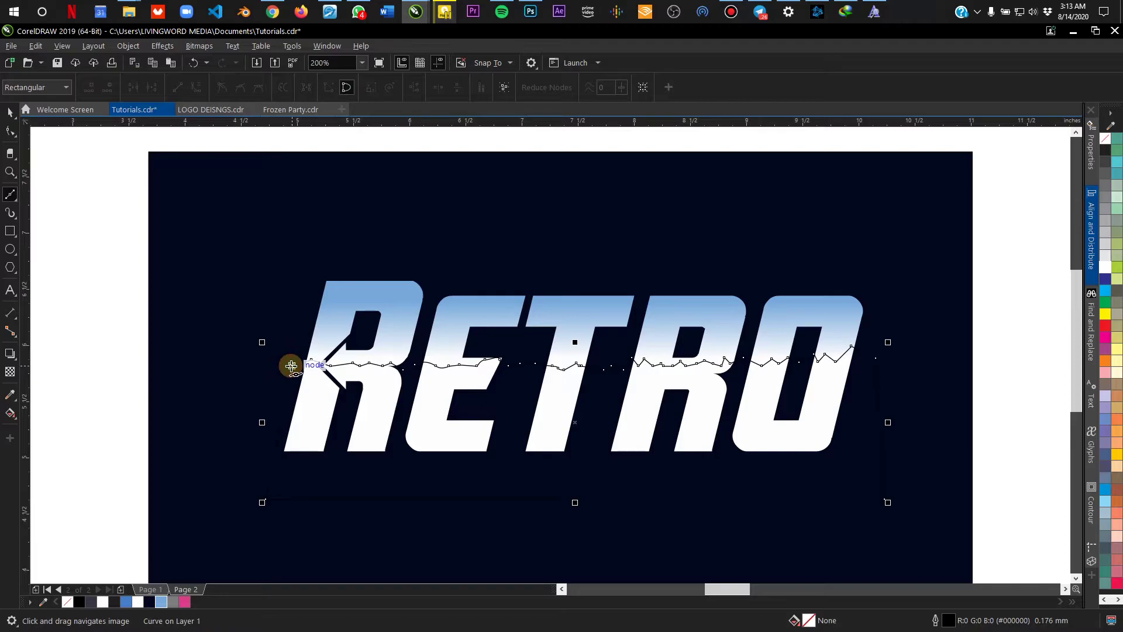
left_click(9, 112)
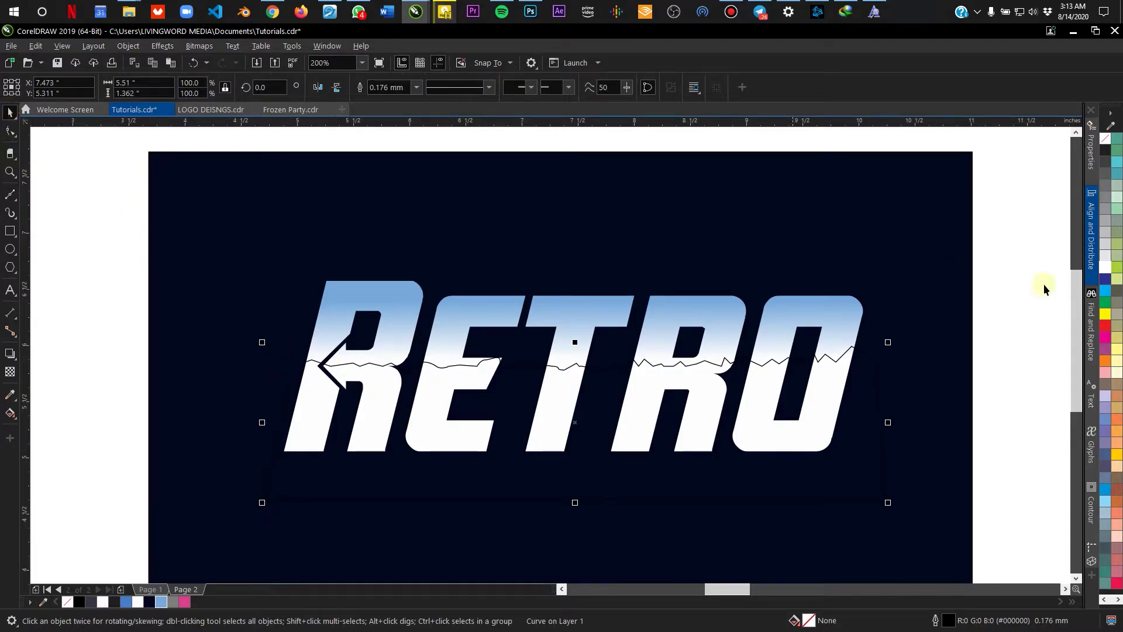
scroll(526, 314, "down", 1)
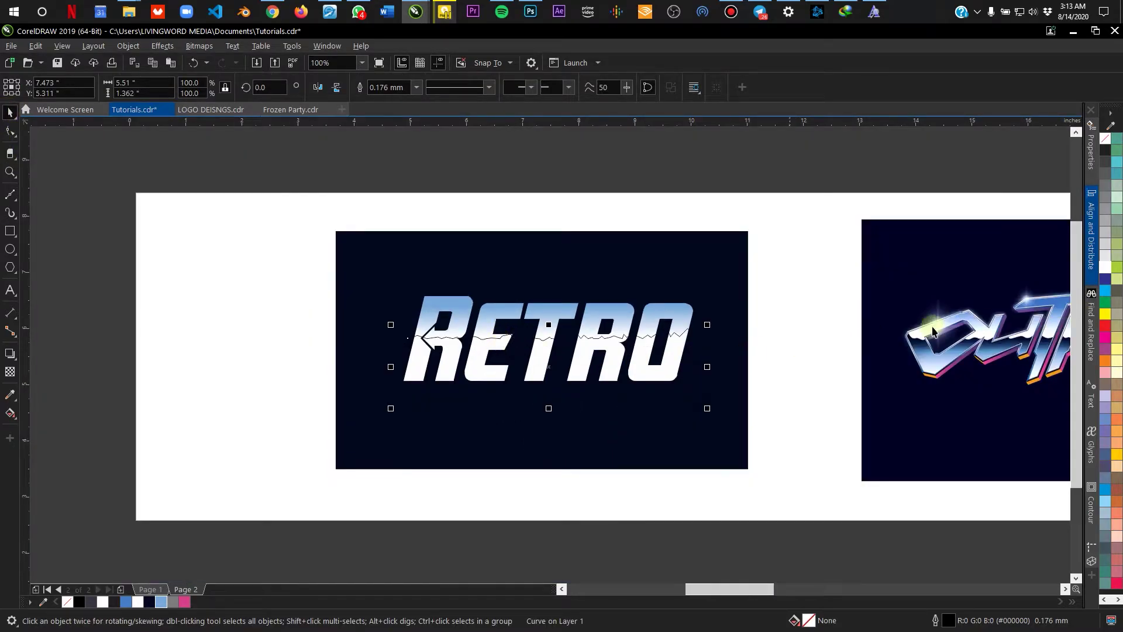
Fill the jagged shape white, move it left and stretch it wider on the left
left_click(1105, 267)
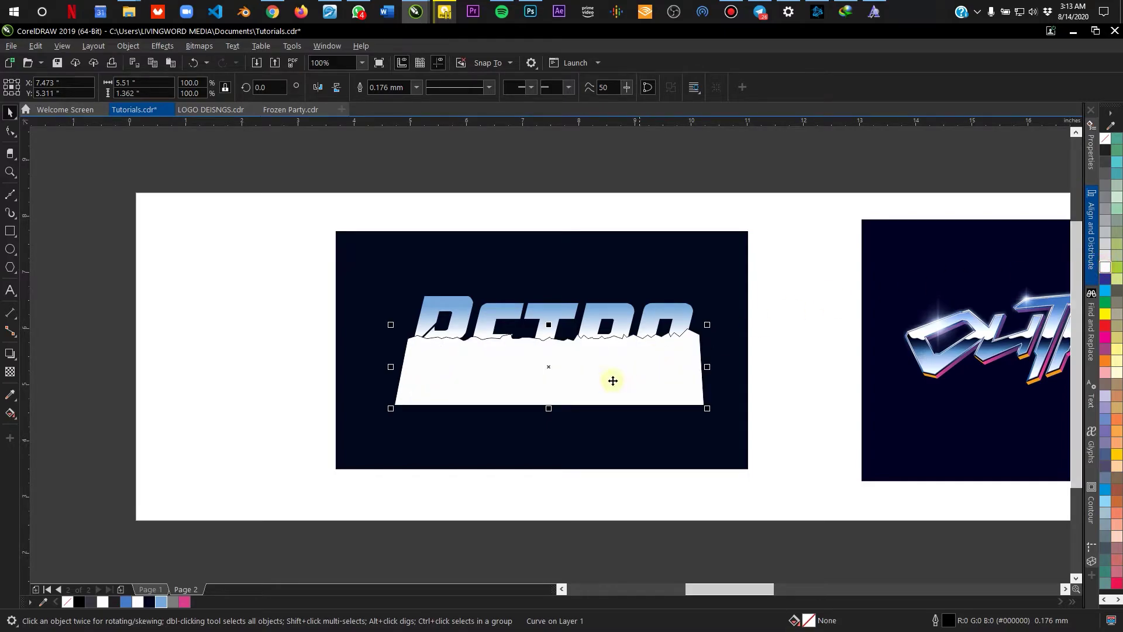
left_click_drag(627, 369, 403, 384)
left_click_drag(284, 380, 265, 380)
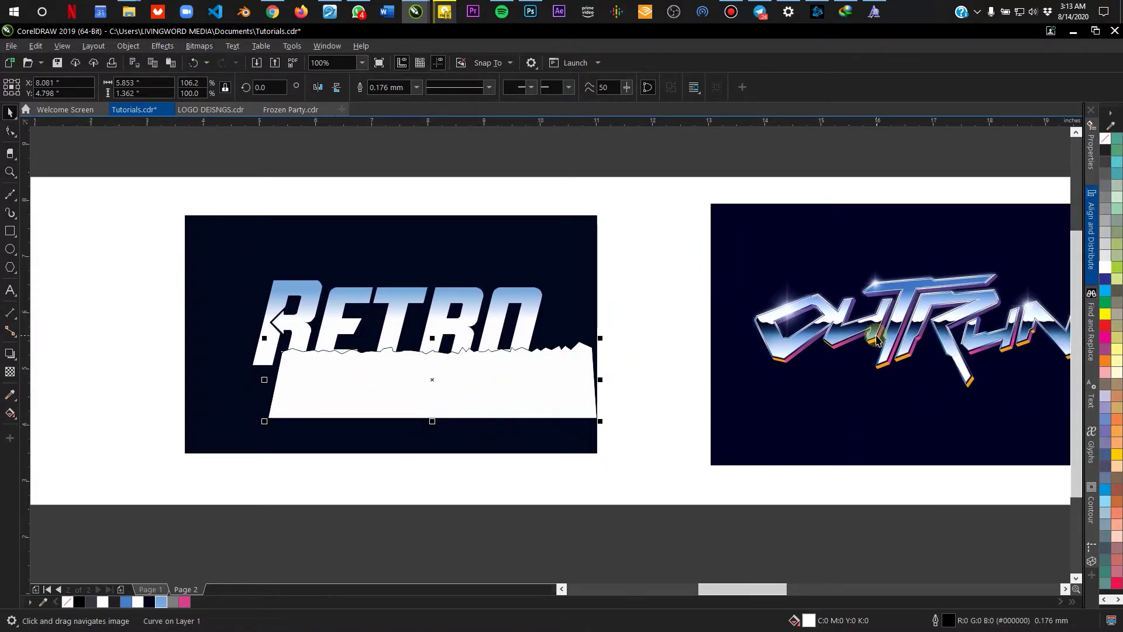
Nudge the white shape slightly left so it sits under RETRO's lower half
scroll(830, 338, "up", 2)
left_click_drag(883, 327, 611, 324)
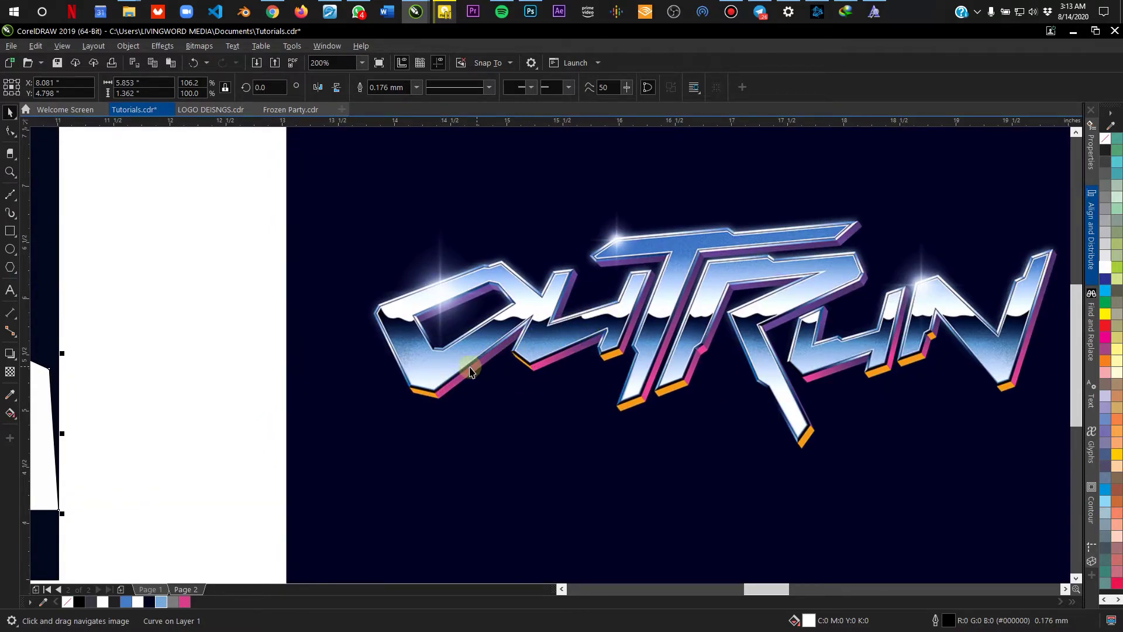
left_click_drag(391, 365, 779, 366)
scroll(780, 366, "down", 1)
left_click_drag(369, 411, 569, 391)
scroll(512, 359, "up", 1)
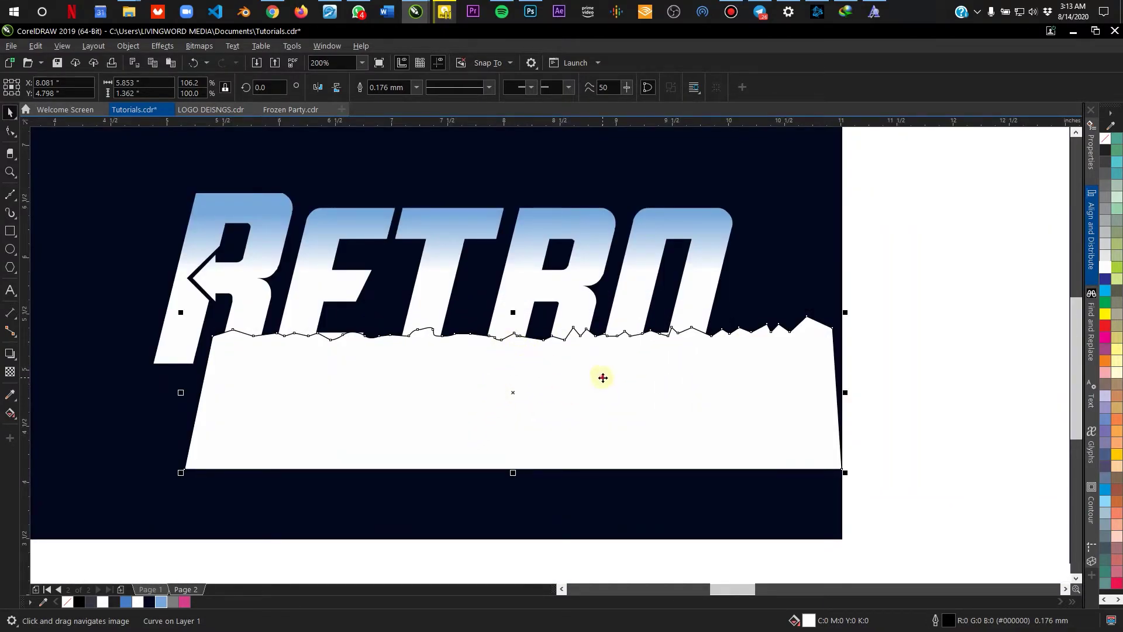
left_click_drag(603, 378, 545, 409)
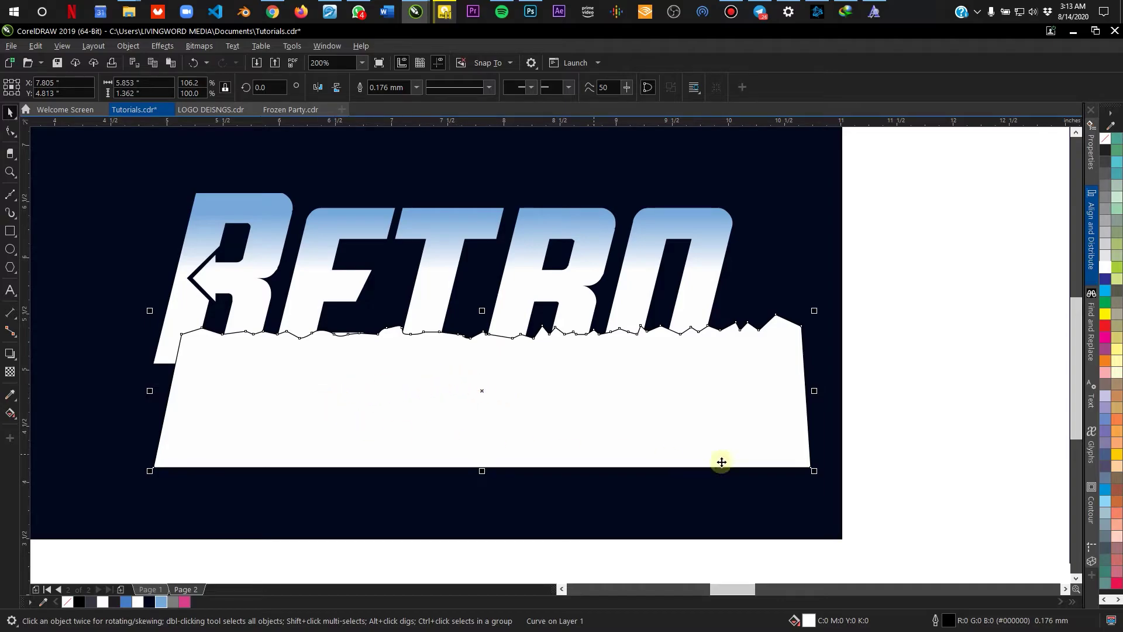
Lay a vertical fountain fill down the shape with a navy top colour
left_click(8, 413)
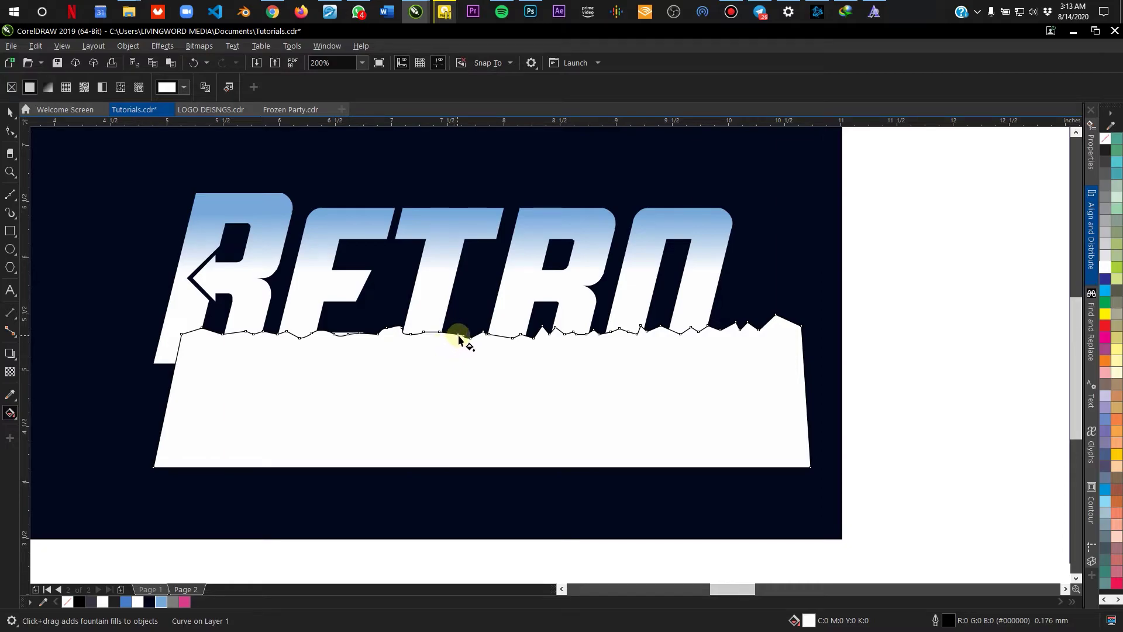
left_click_drag(467, 341, 467, 460)
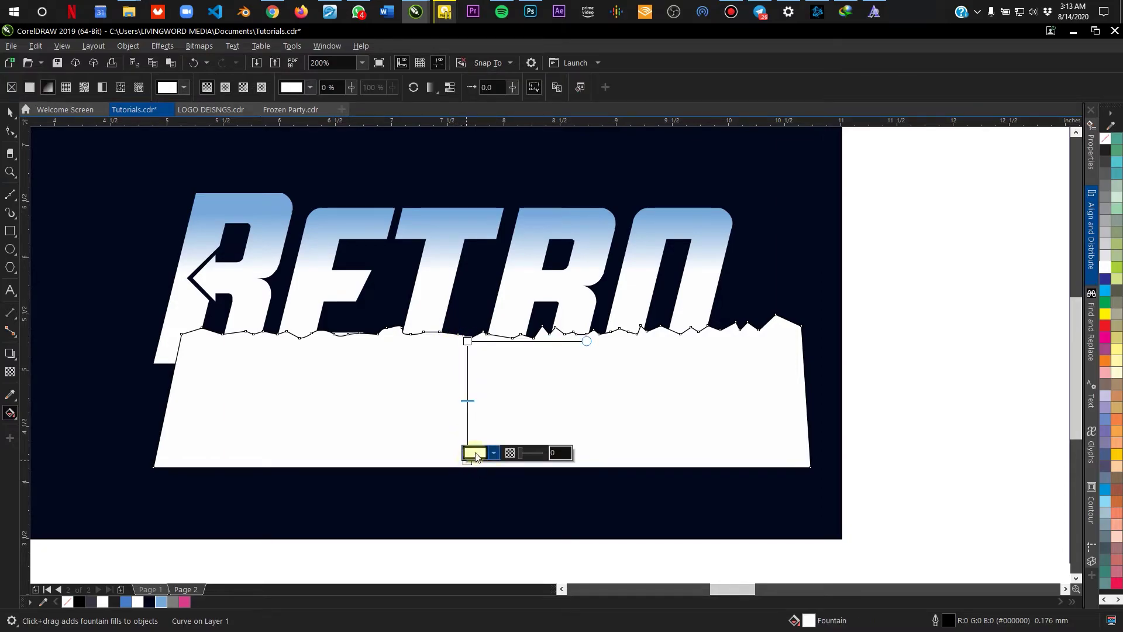
left_click(467, 341)
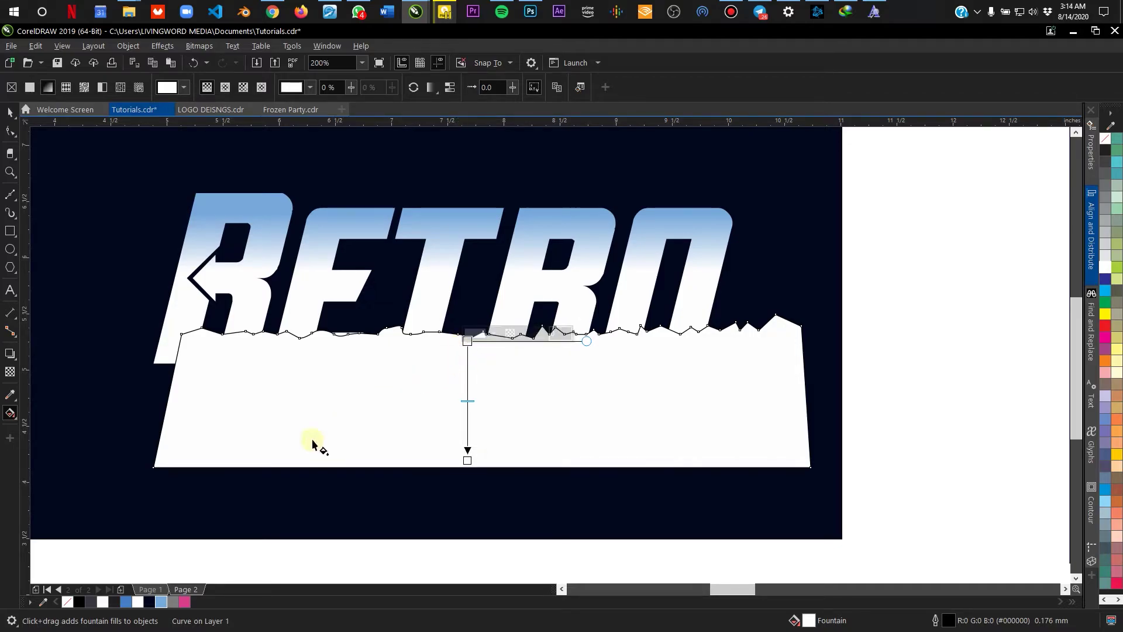
left_click(148, 603)
left_click(470, 464)
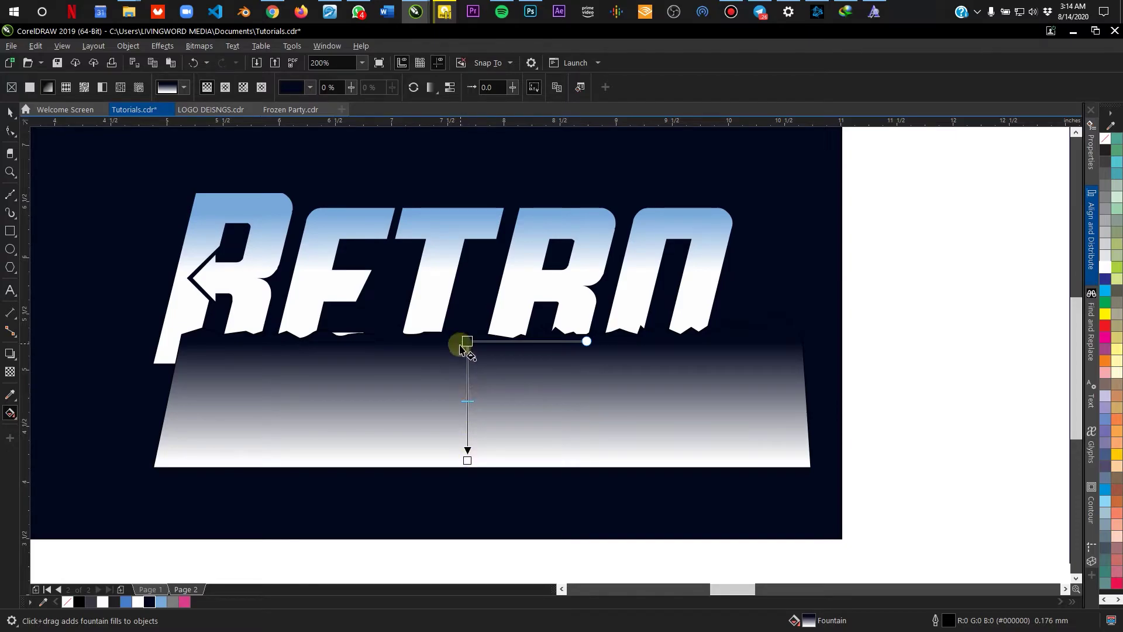
scroll(468, 381, "up", 1)
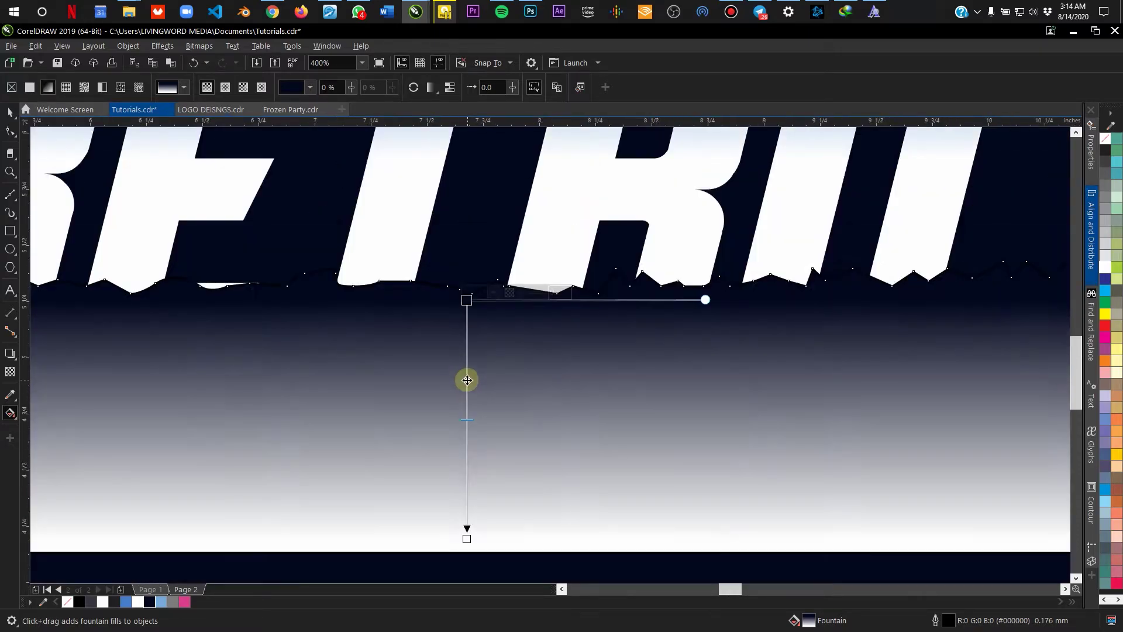
scroll(468, 378, "down", 1)
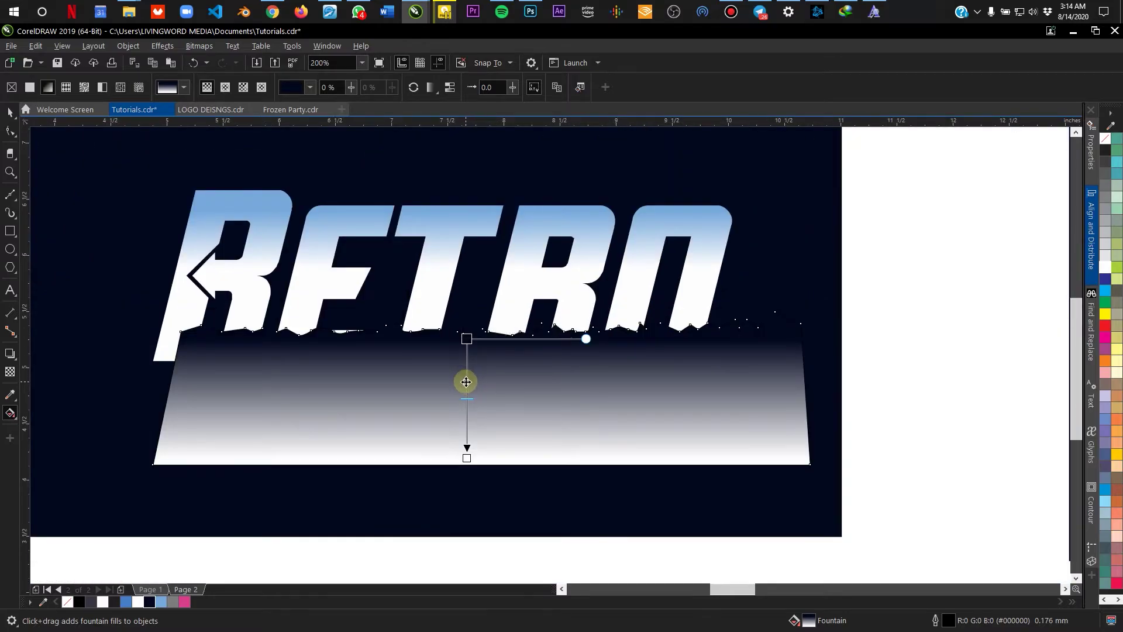
Add light-blue stops around 40–44% and raise the white end point of the gradient
double_click(467, 379)
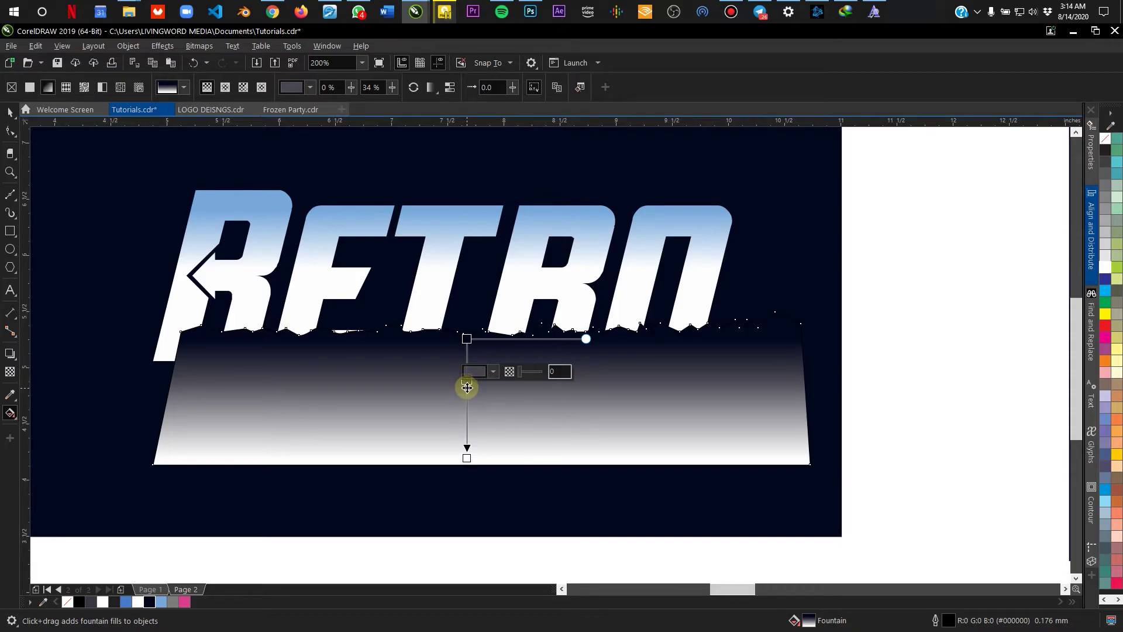
scroll(468, 382, "up", 1)
scroll(467, 383, "down", 1)
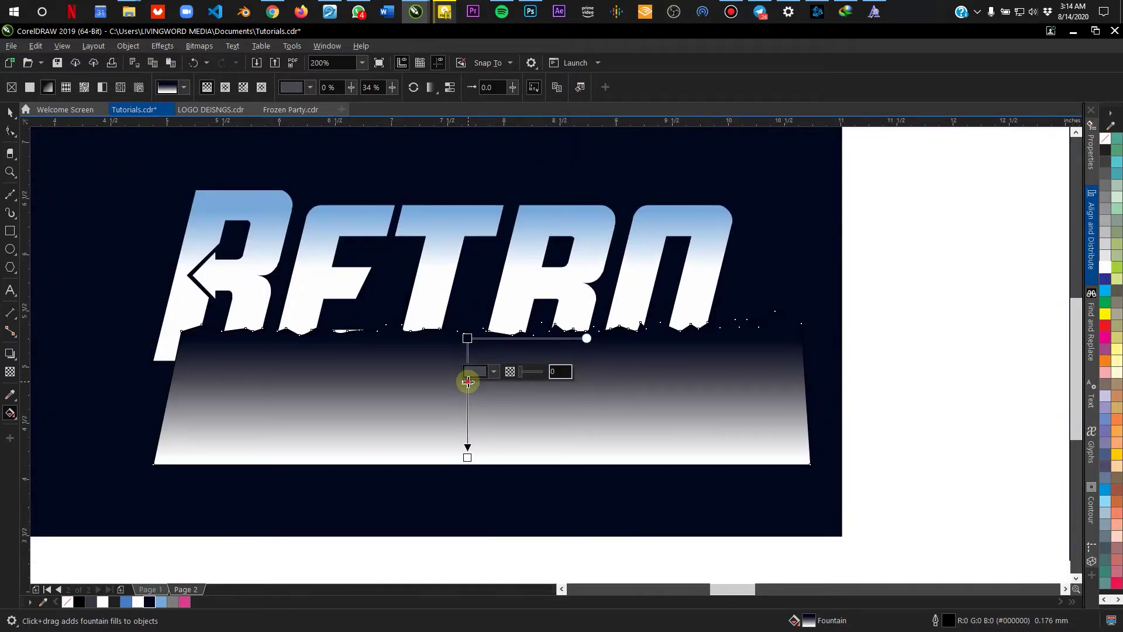
left_click_drag(468, 389, 468, 393)
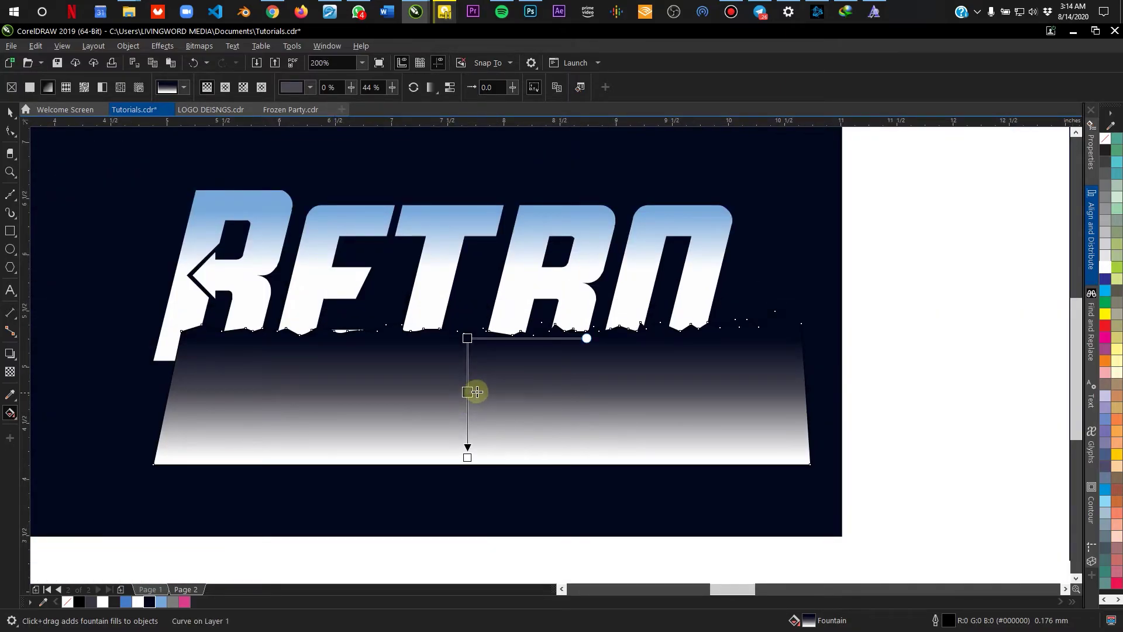
mouse_move(471, 391)
left_mouse_down()
mouse_move(471, 406)
mouse_move(474, 381)
mouse_move(471, 391)
left_mouse_up()
left_click(163, 605)
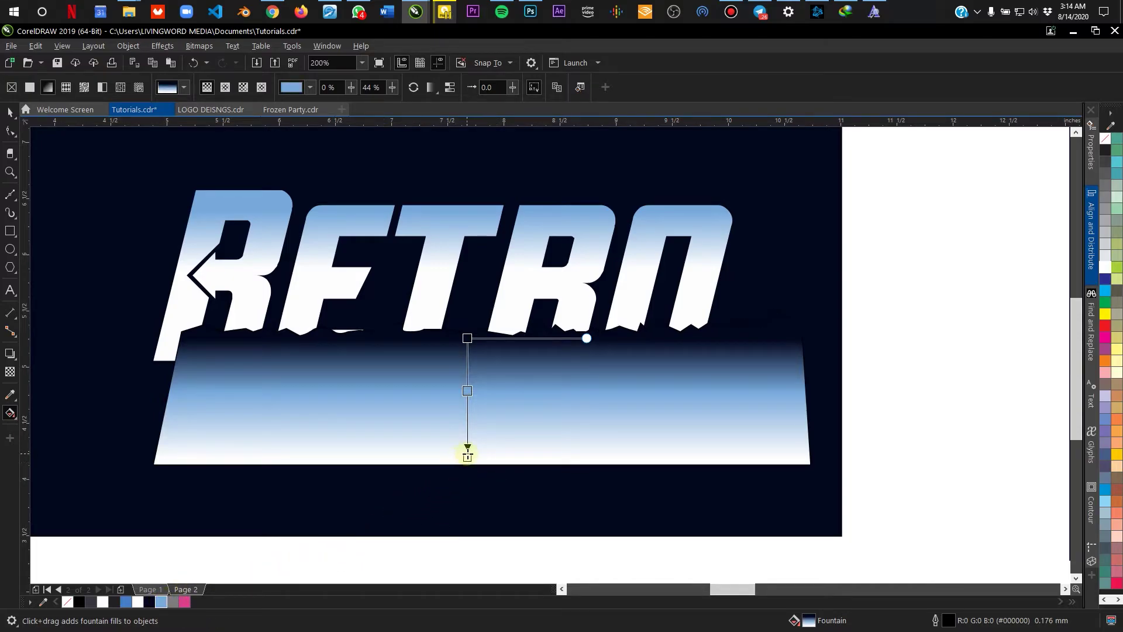
left_click_drag(467, 456, 467, 412)
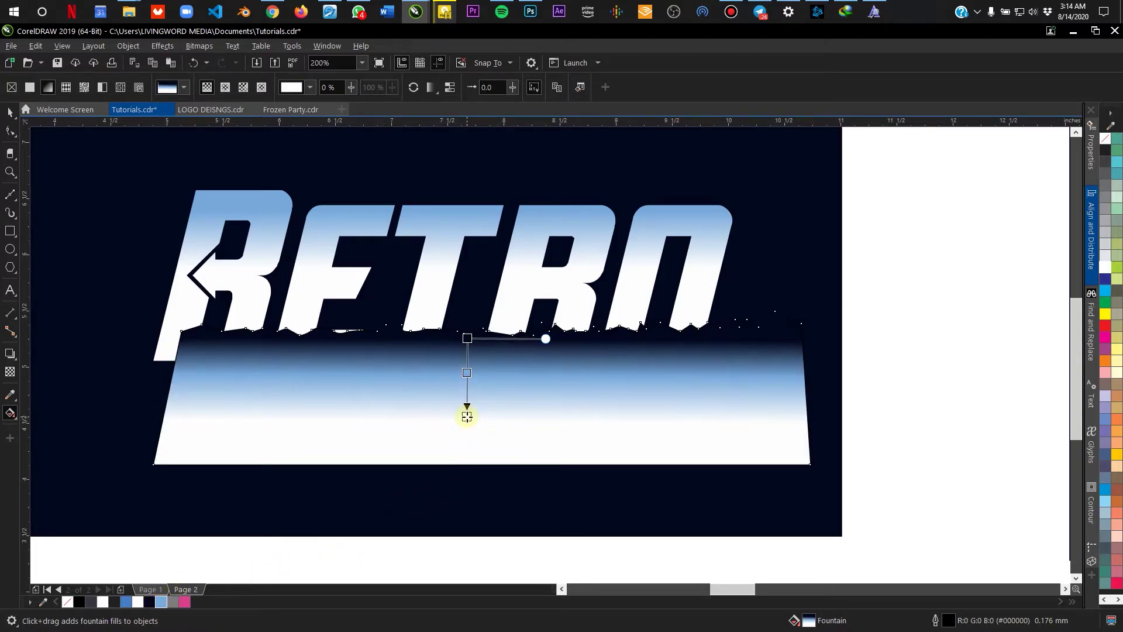
double_click(468, 364)
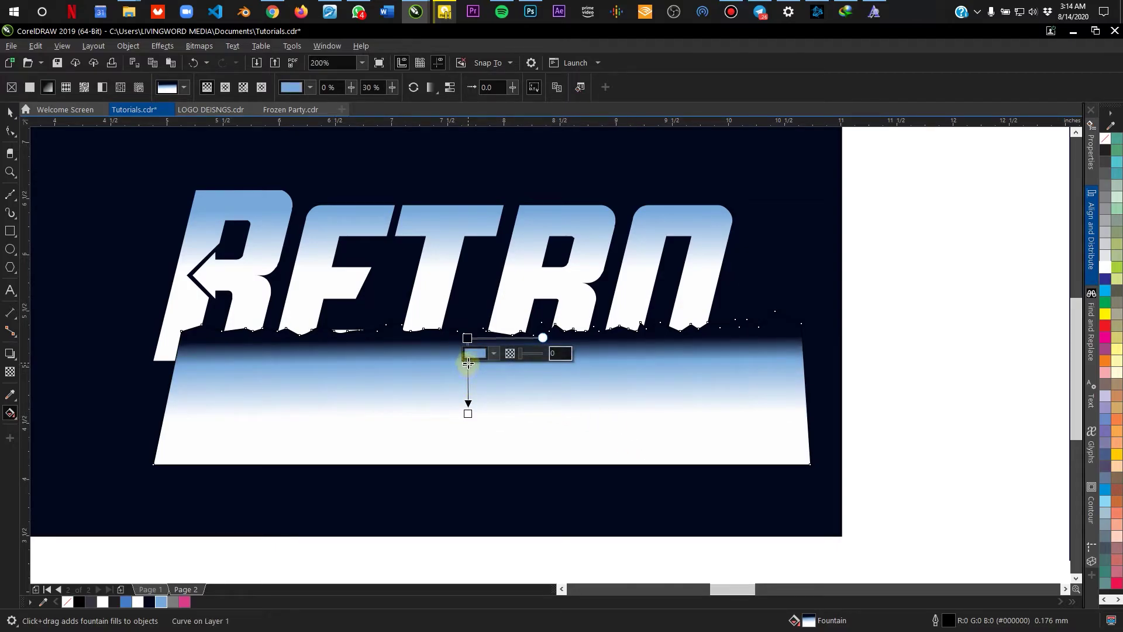
mouse_move(467, 363)
left_mouse_down()
mouse_move(489, 376)
mouse_move(480, 392)
mouse_move(454, 377)
left_mouse_up()
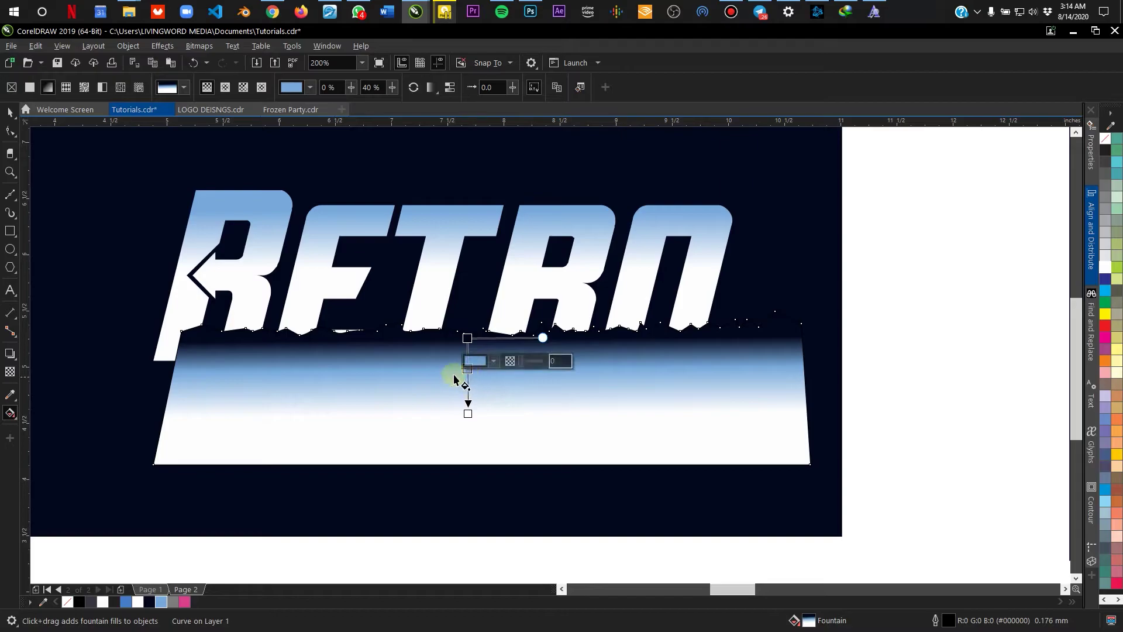
left_click(9, 112)
left_click_drag(487, 337, 602, 409)
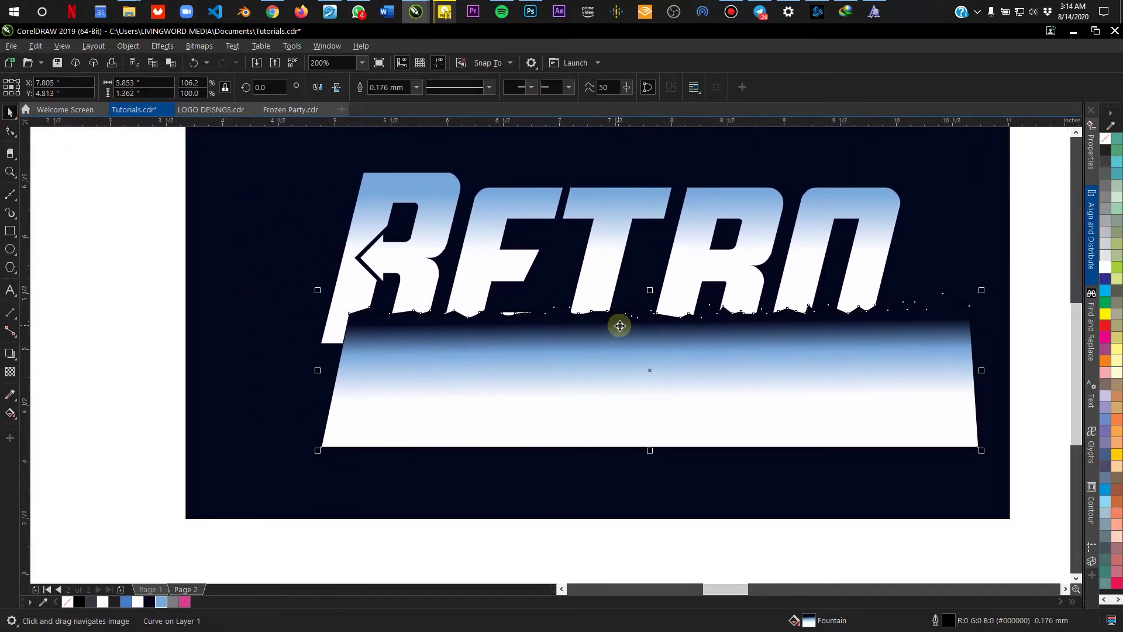
Drop the gradient torn-edge shape onto RETRO and PowerClip it inside the letters
left_click_drag(657, 329, 650, 355)
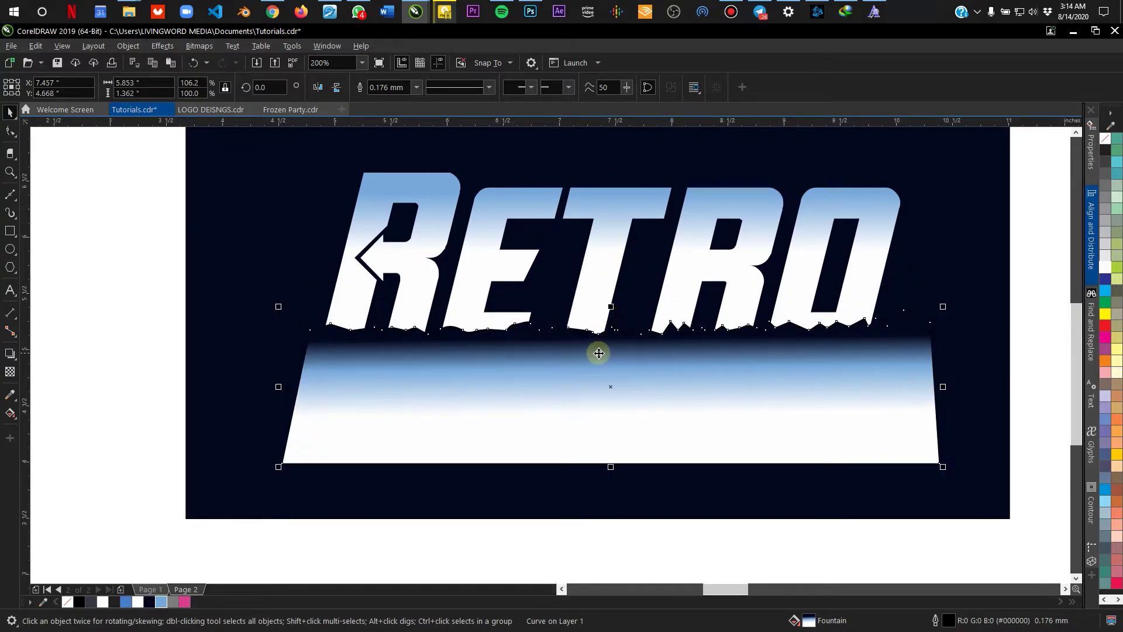
left_click_drag(599, 351, 623, 408)
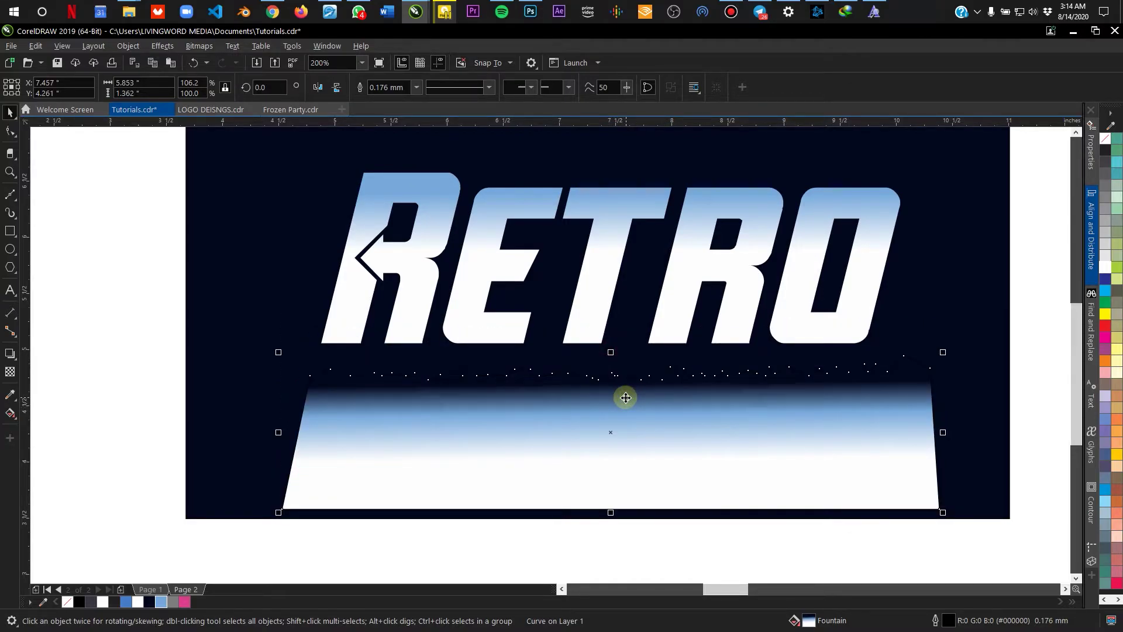
left_click_drag(626, 398, 596, 292)
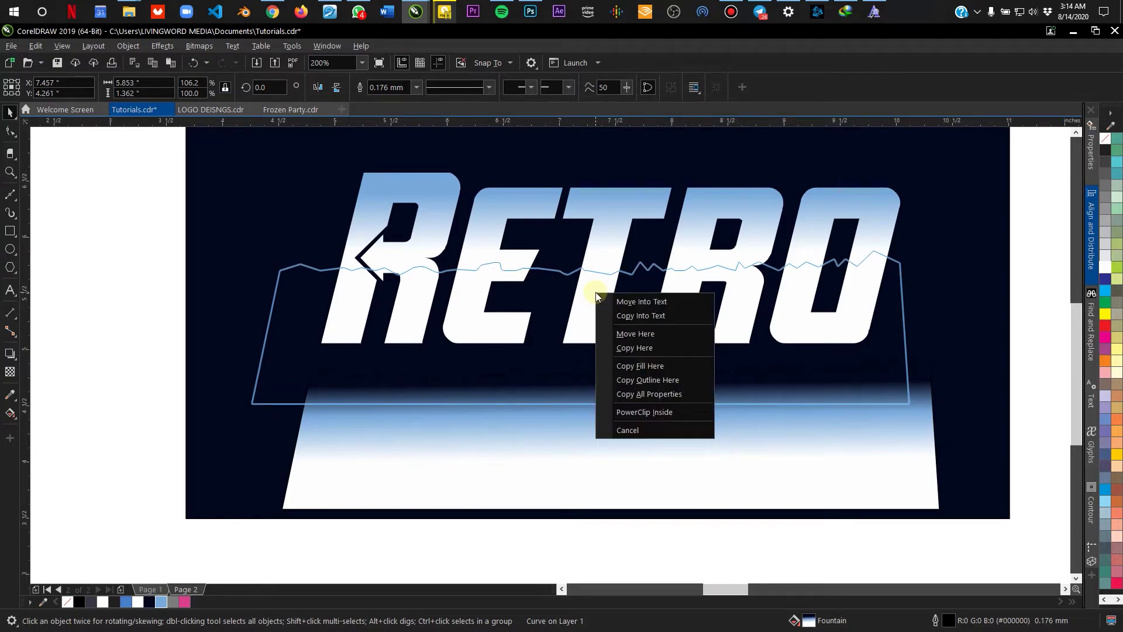
left_click(538, 343)
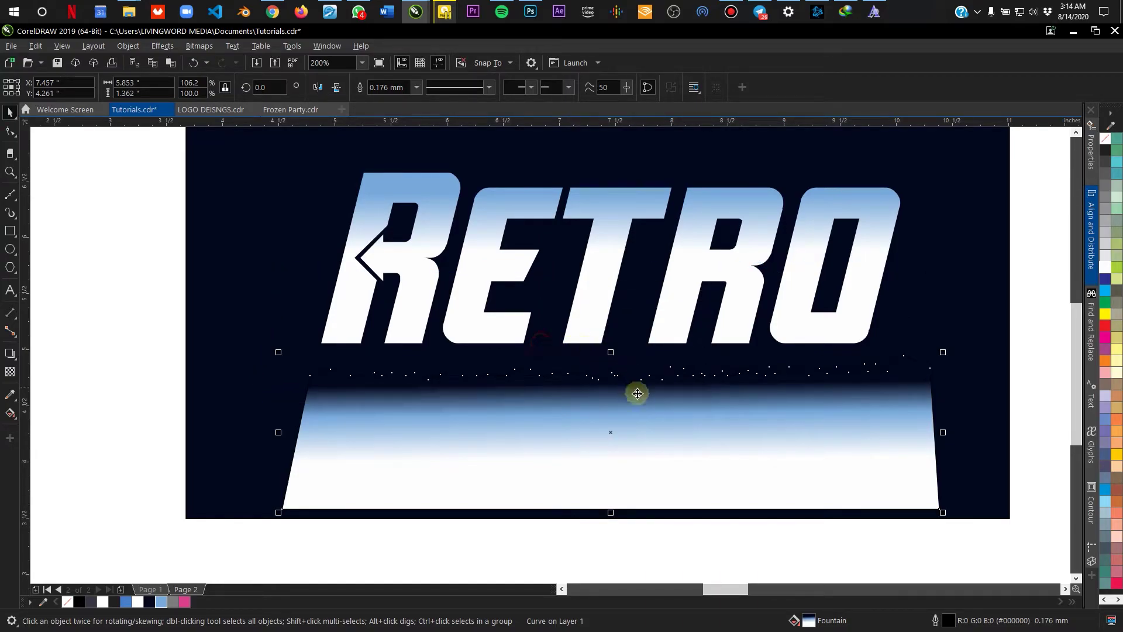
left_click_drag(634, 432, 595, 301)
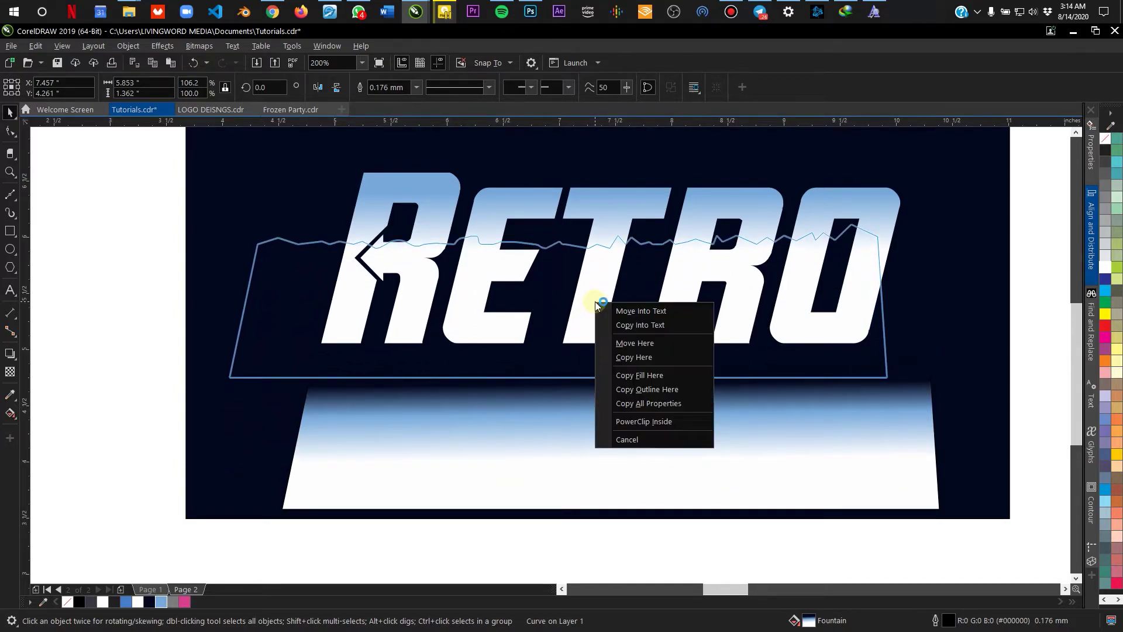
left_click(631, 422)
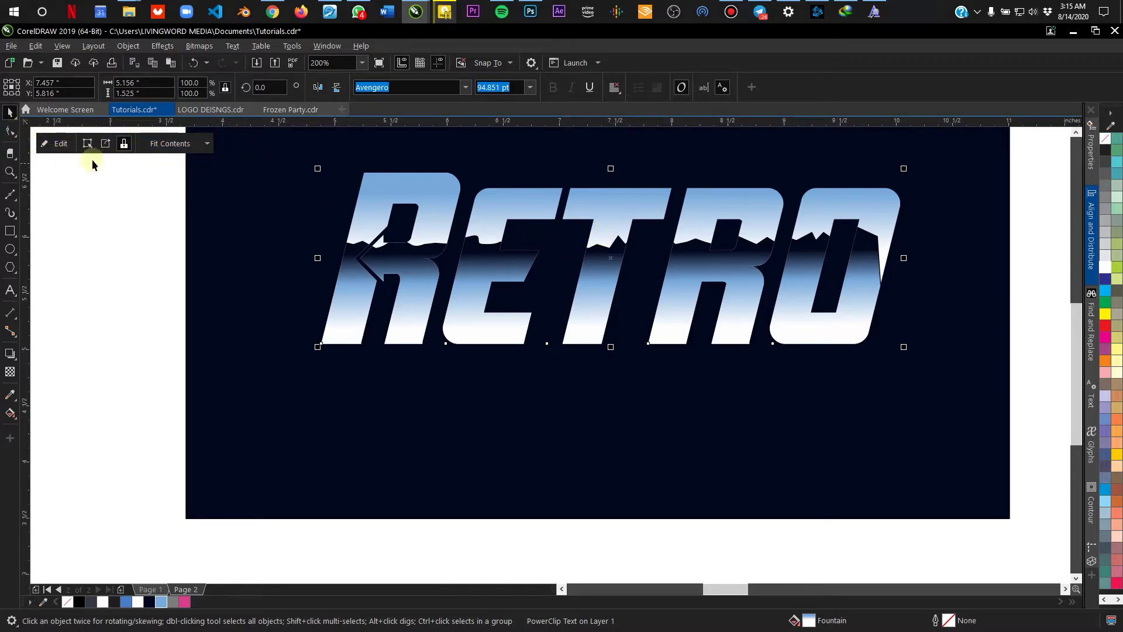
In the PowerClip contents, remove the gradient shape's outline and move it right
left_click(49, 145)
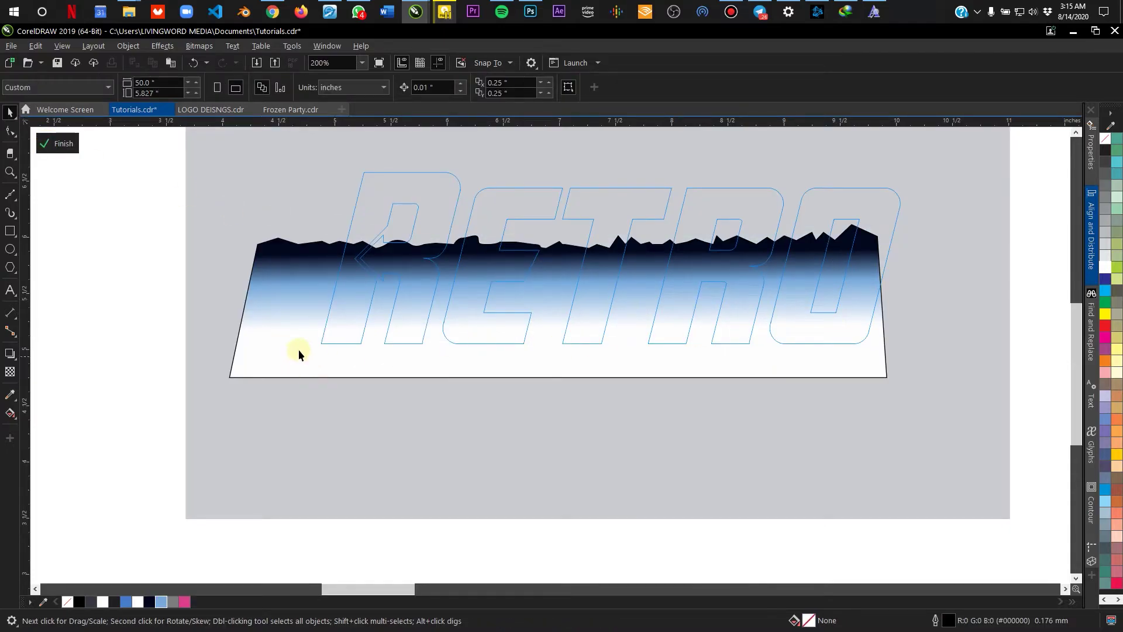
scroll(277, 290, "up", 2)
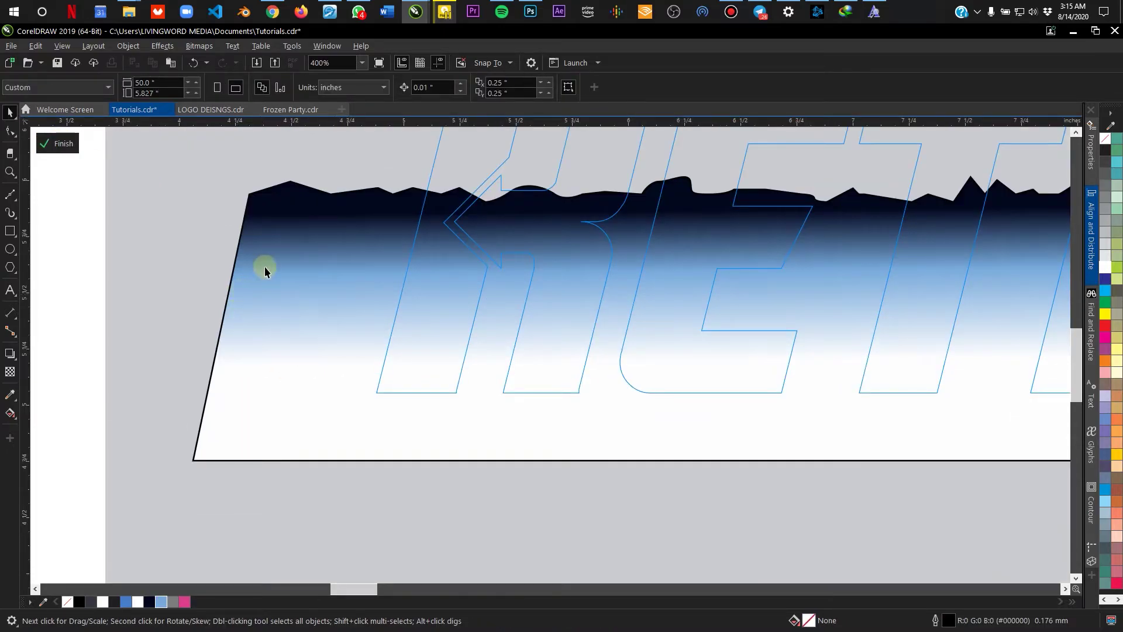
left_click(264, 270)
scroll(222, 312, "up", 2)
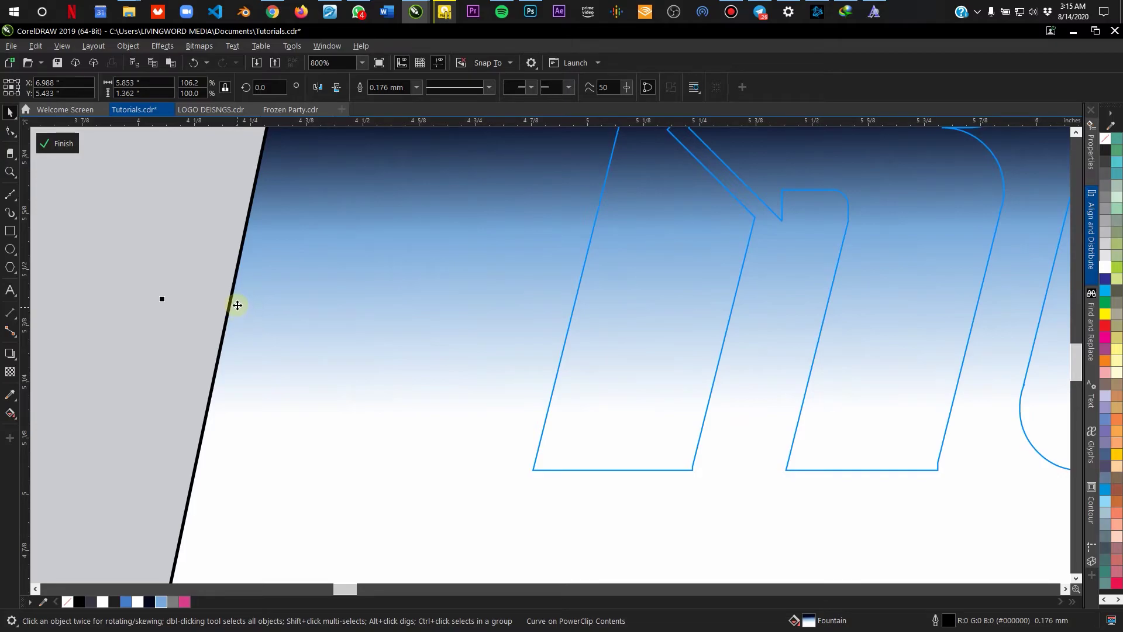
scroll(231, 296, "down", 4)
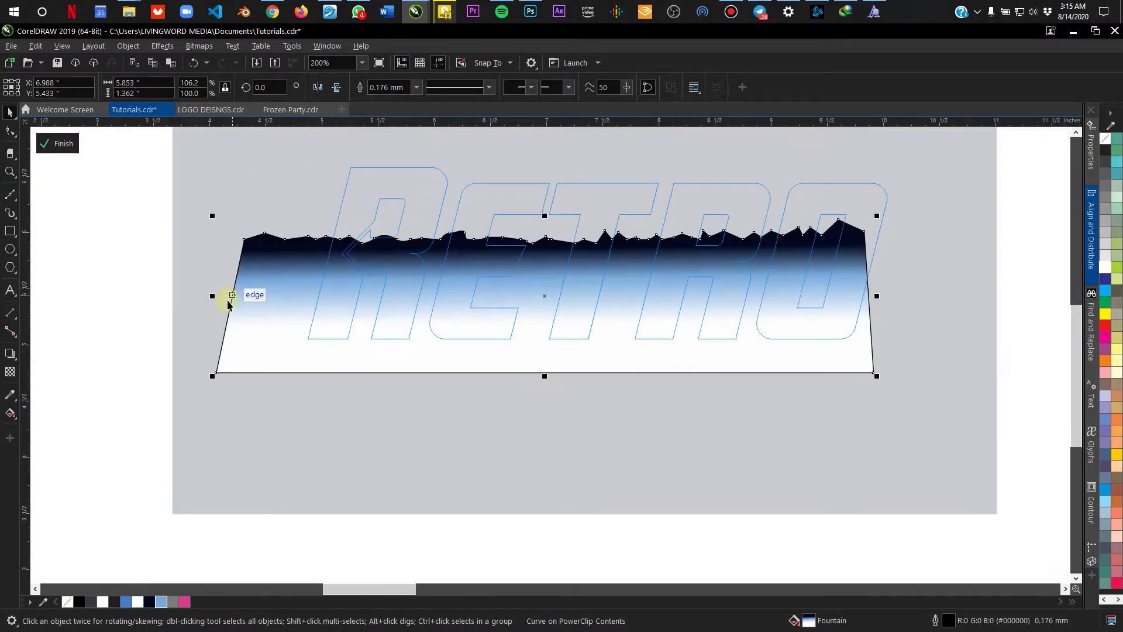
right_click(68, 602)
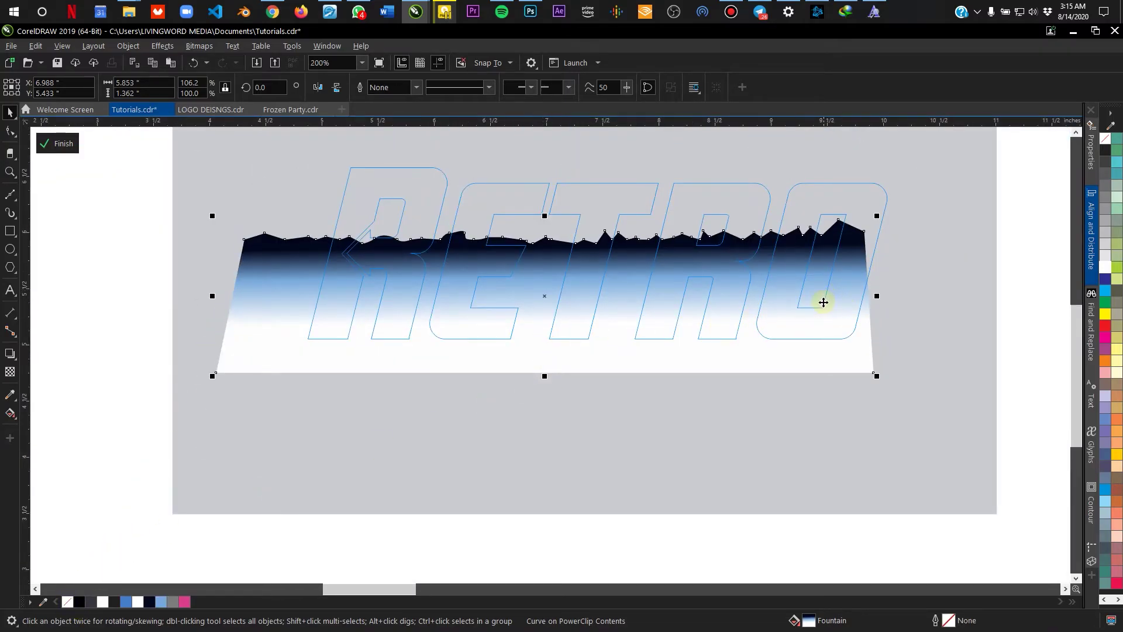
left_click_drag(801, 372, 932, 307)
Tilt the shape to 359.431° and shorten it to 71.2% height (0.973")
left_click(905, 258)
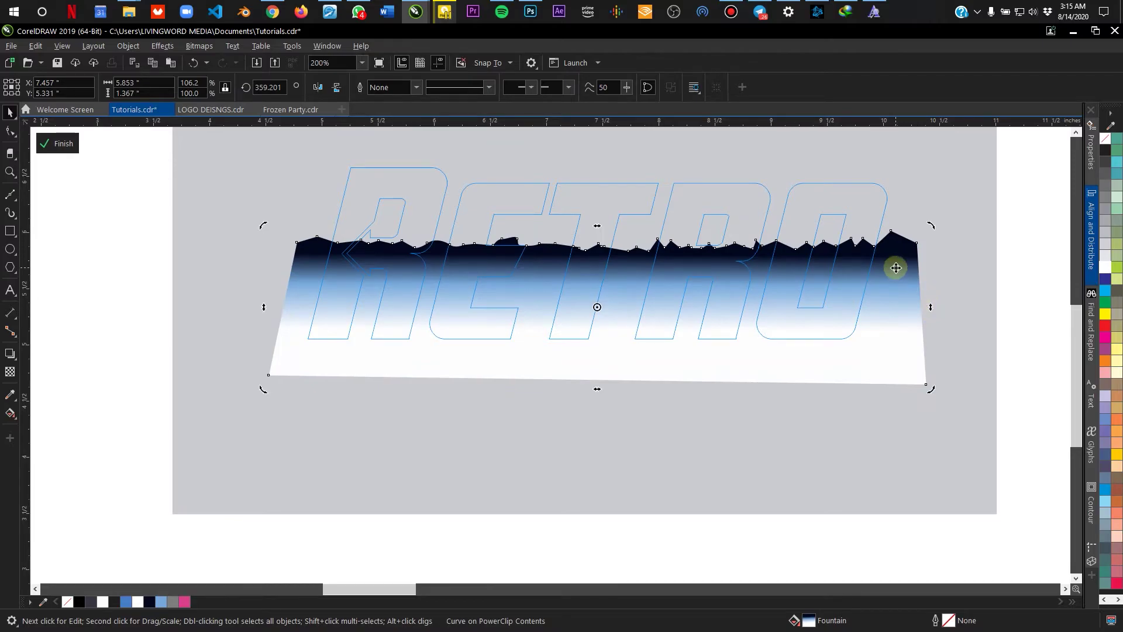
left_click(592, 351)
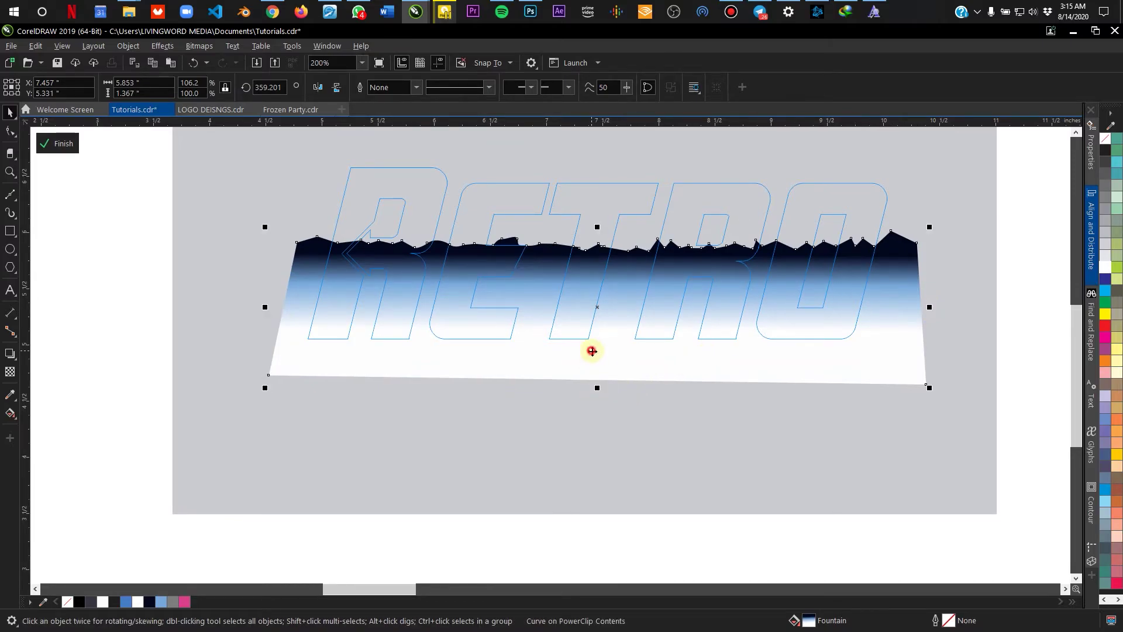
left_click_drag(597, 389, 597, 345)
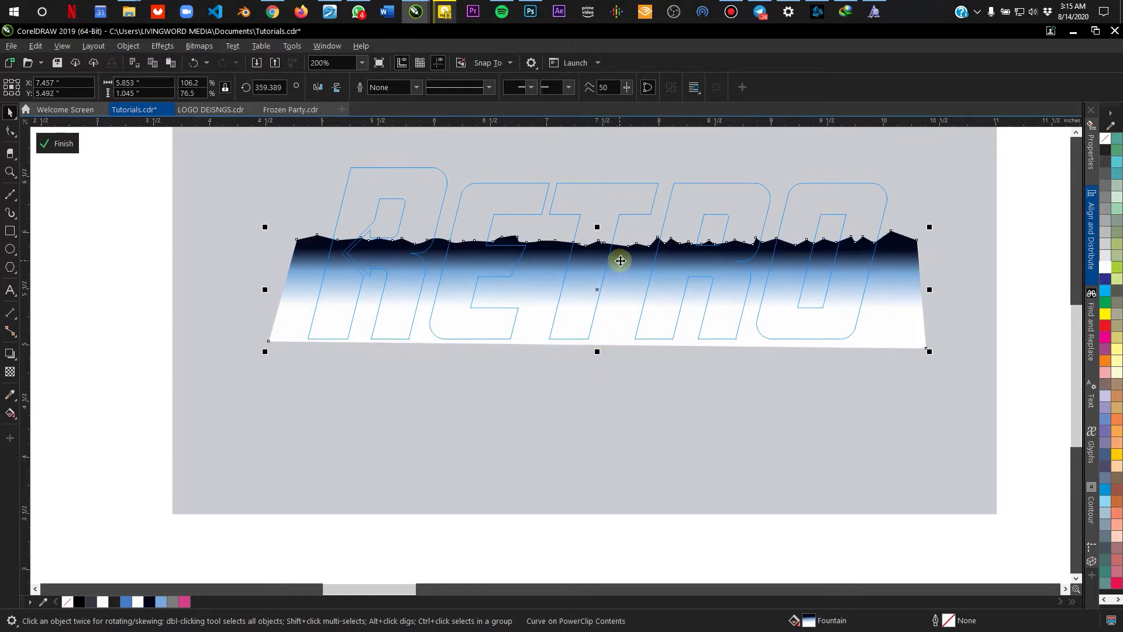
left_click_drag(617, 258, 617, 265)
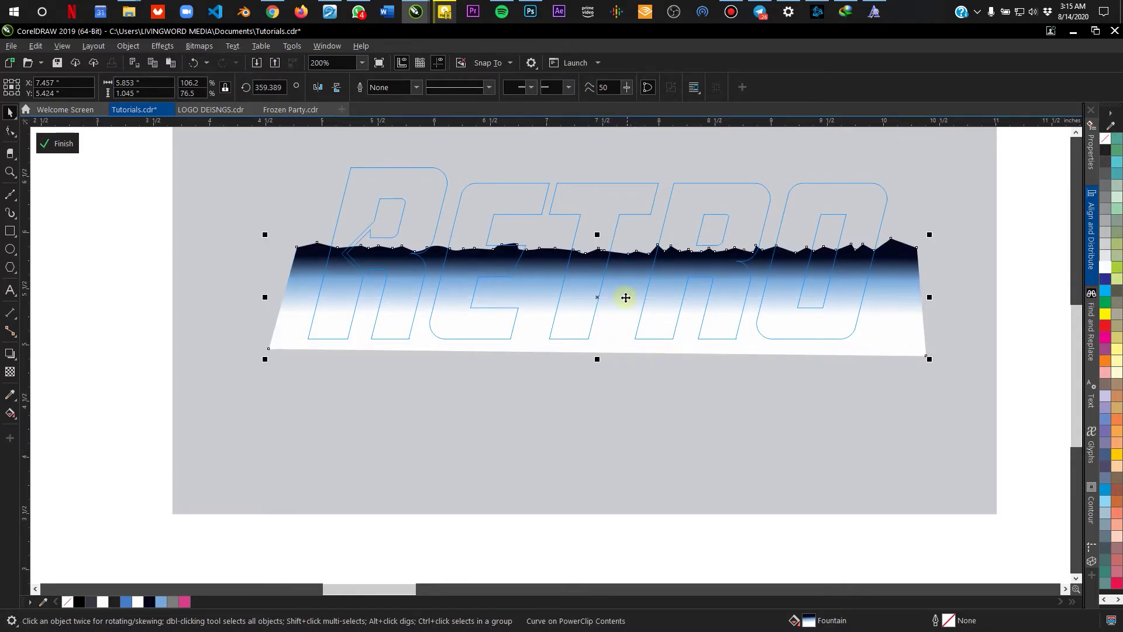
left_click_drag(596, 366, 593, 351)
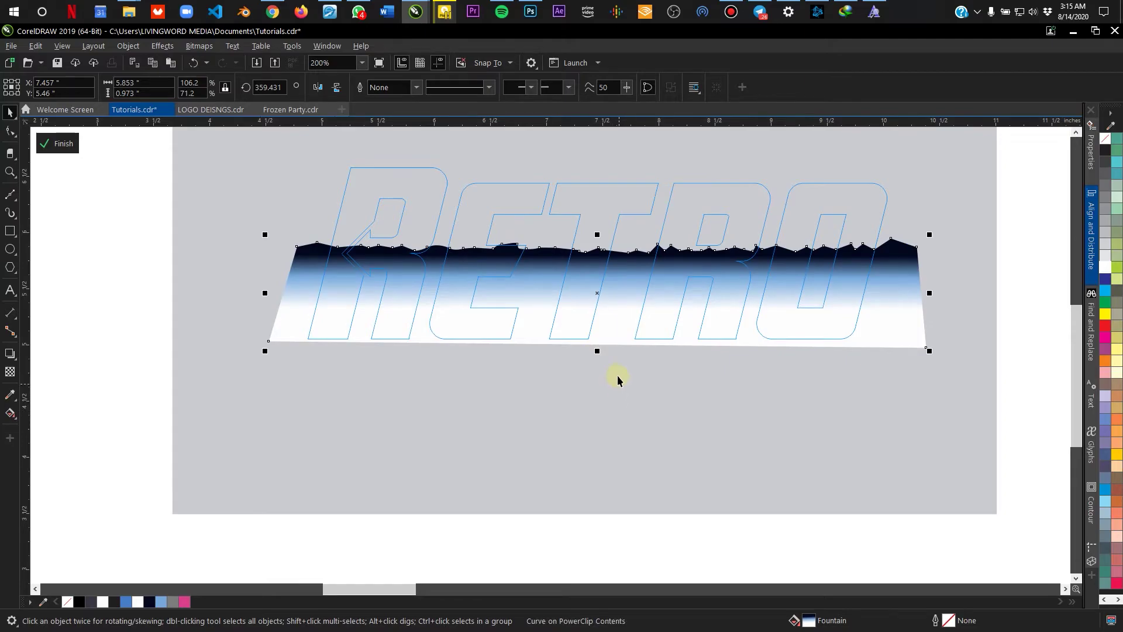
left_click(66, 145)
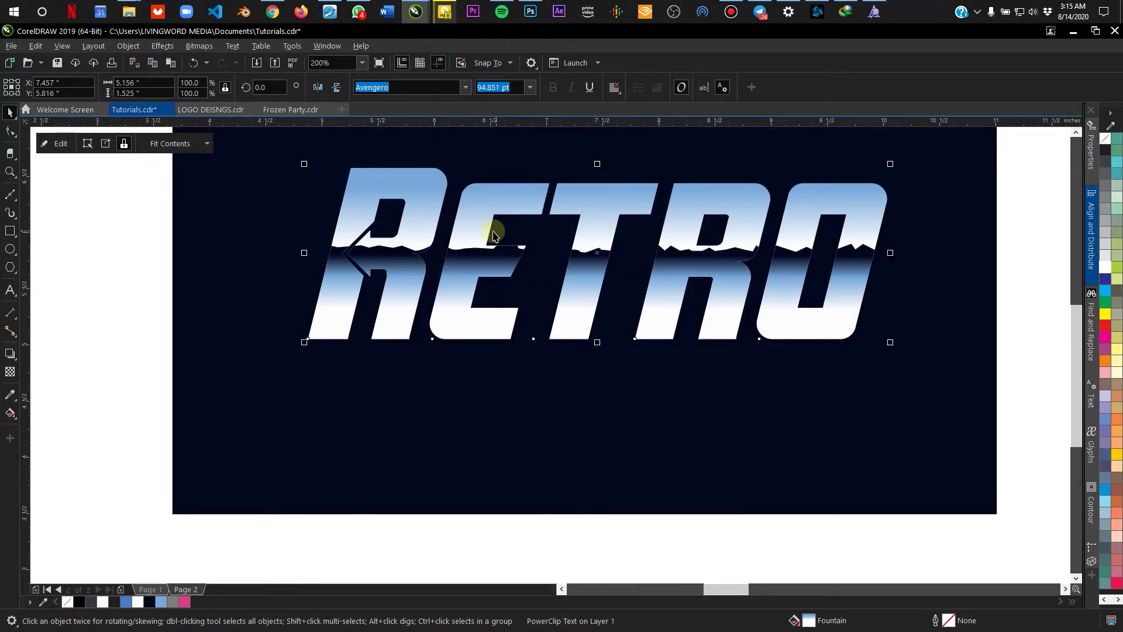
scroll(487, 233, "down", 2)
scroll(486, 234, "up", 1)
scroll(485, 234, "right", 2)
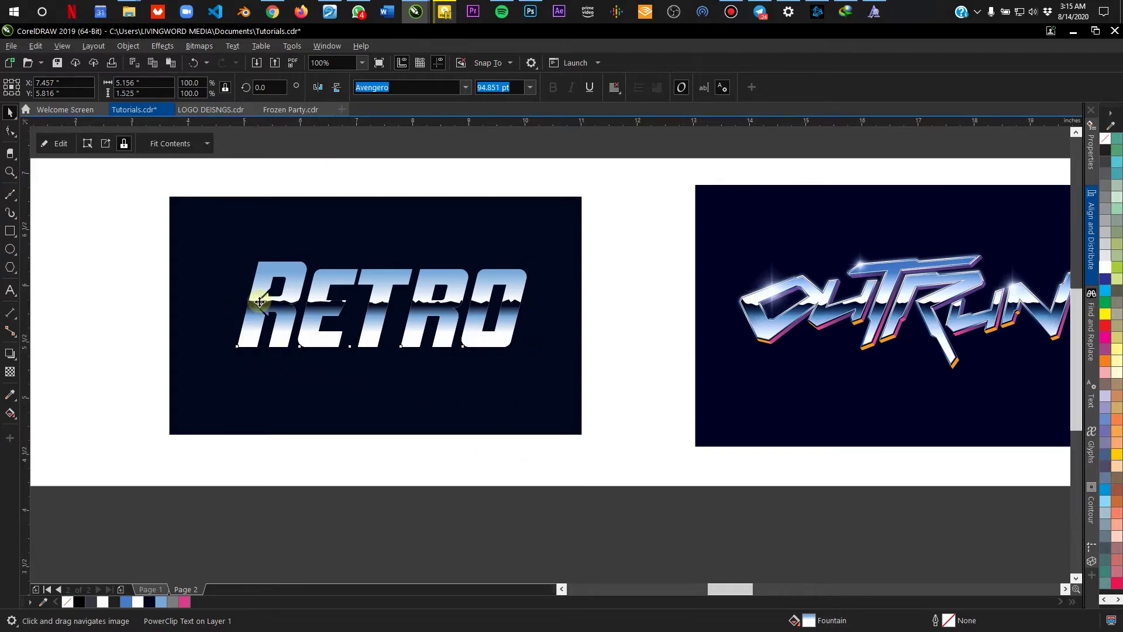
scroll(257, 297, "up", 2)
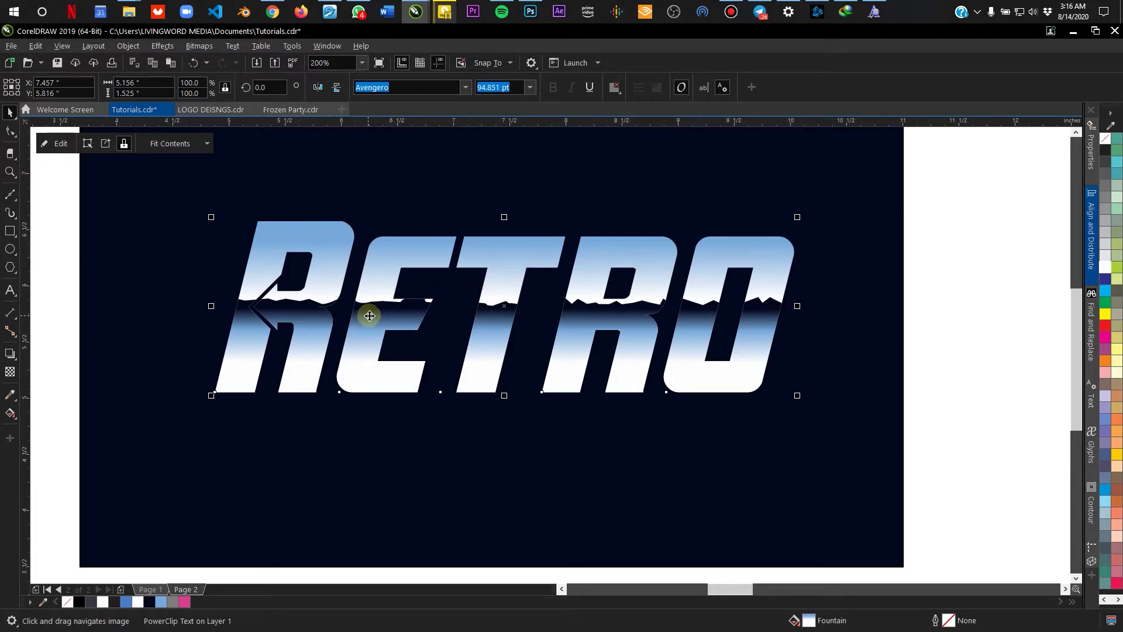
scroll(369, 316, "down", 2)
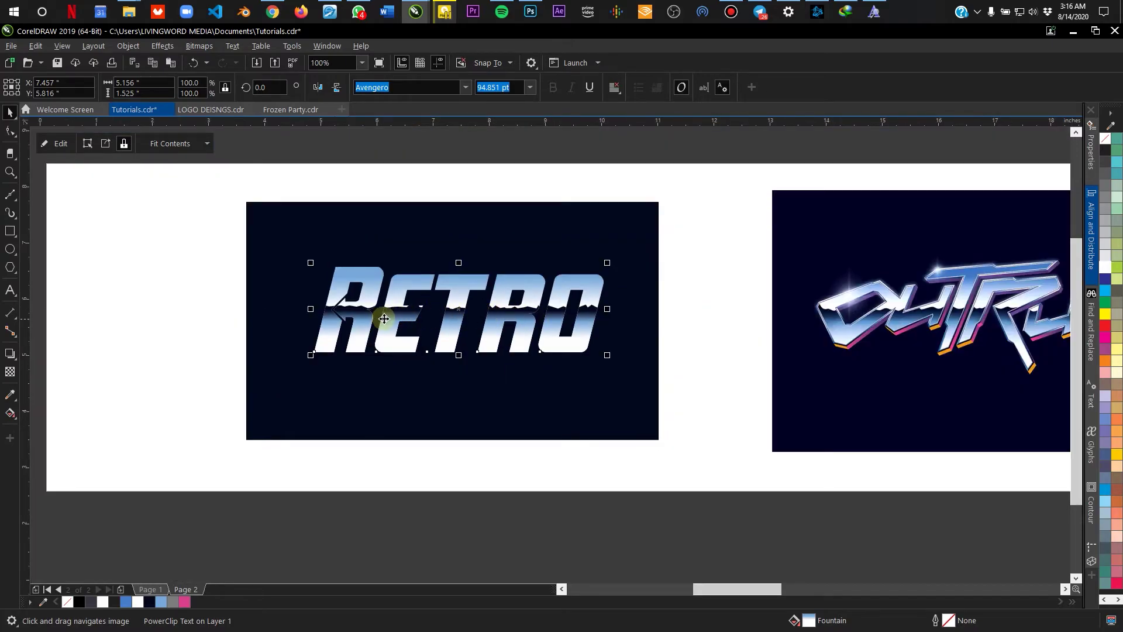
scroll(383, 318, "up", 2)
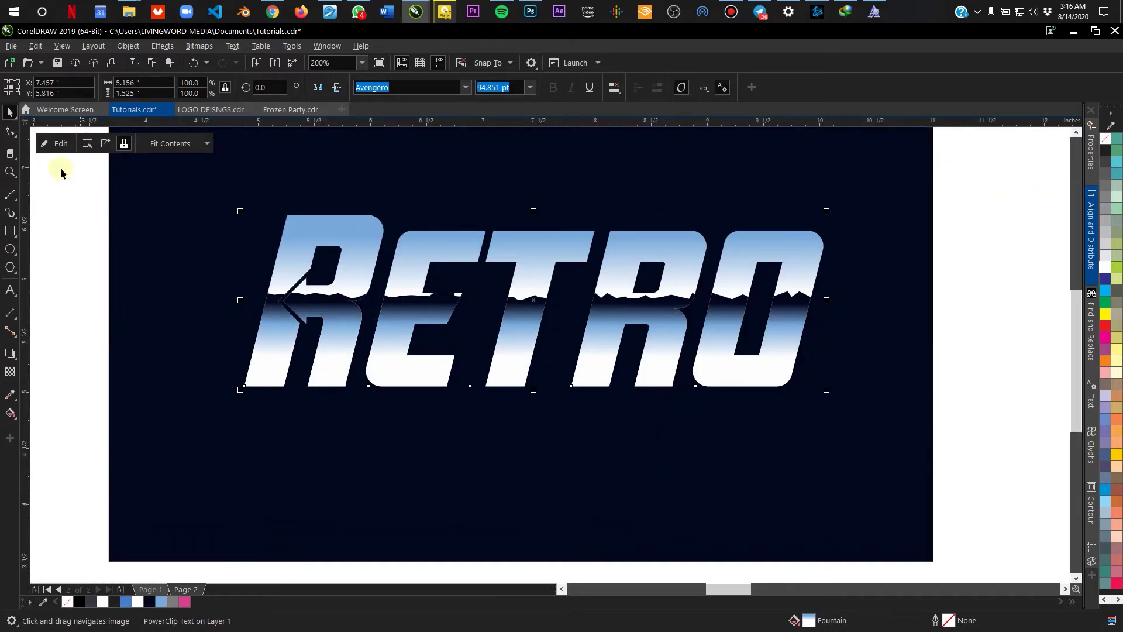
left_click(54, 144)
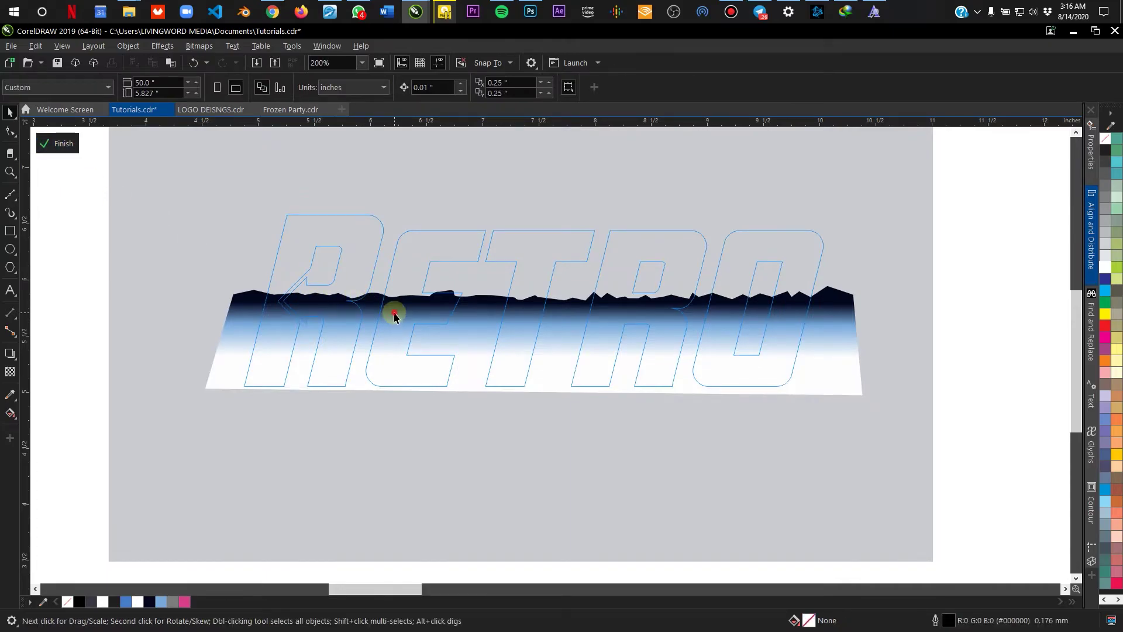
Extend the gradient's dark band downward and give its midpoint node a blue colour
left_click(395, 316)
left_click(10, 413)
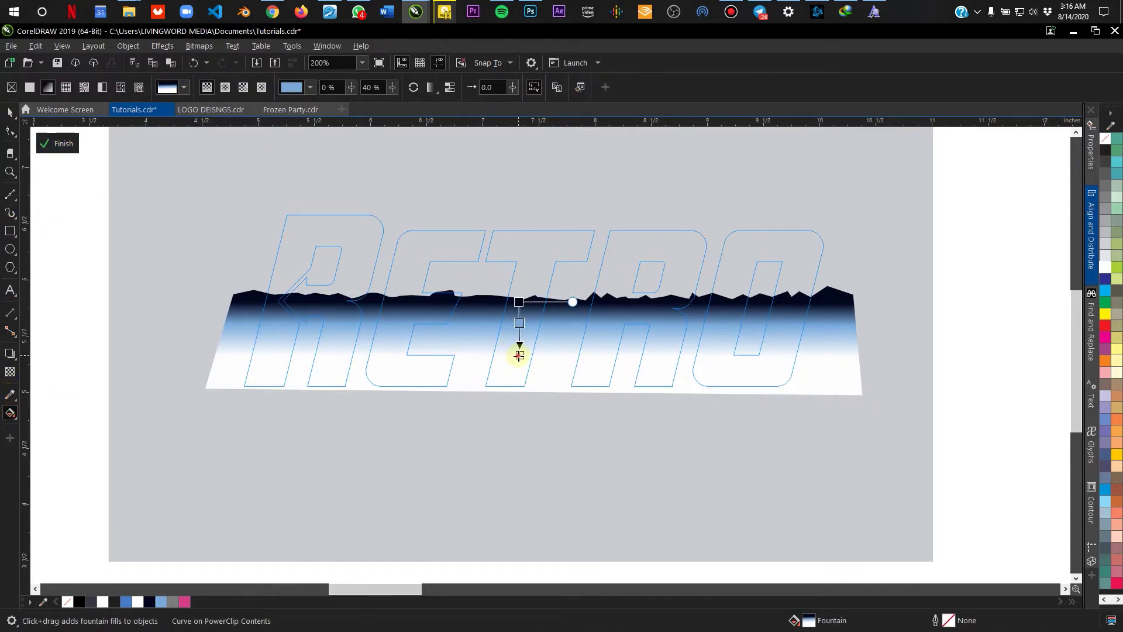
left_click_drag(518, 355, 516, 367)
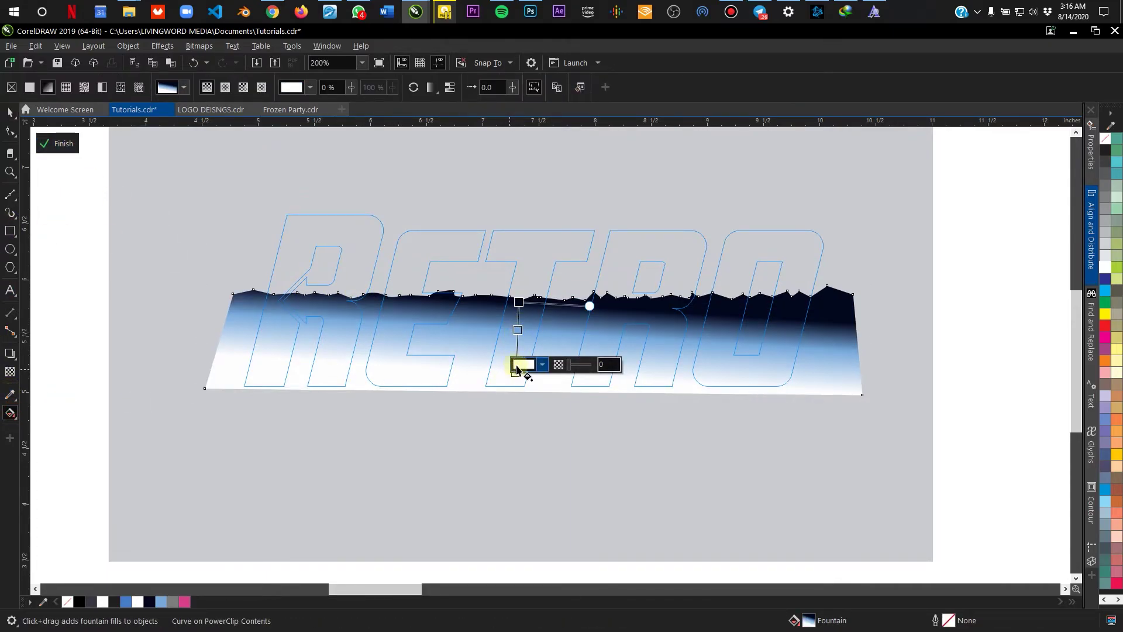
scroll(519, 342, "up", 2)
left_click(519, 310)
left_click(125, 602)
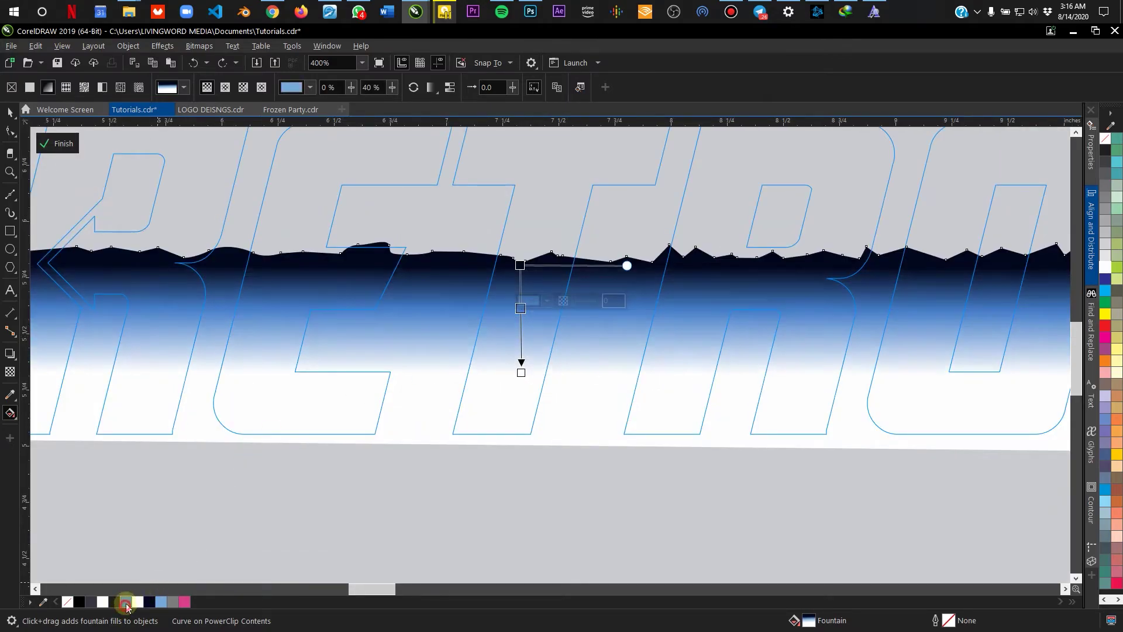
left_click(541, 382)
left_click(520, 308)
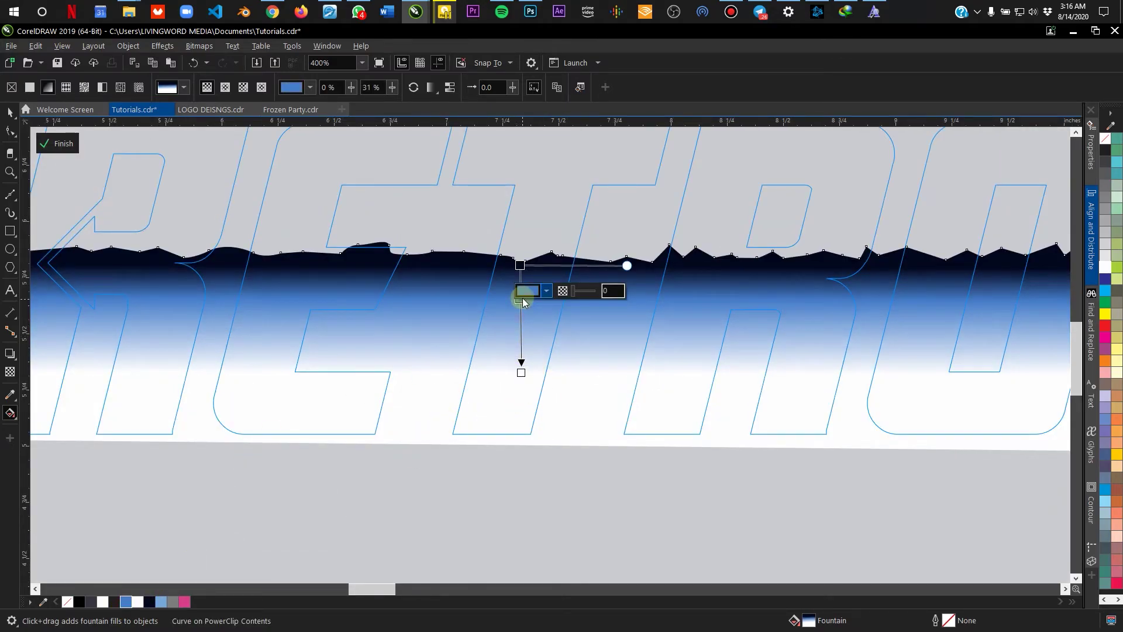
left_click_drag(518, 368, 520, 343)
key("ctrl+z")
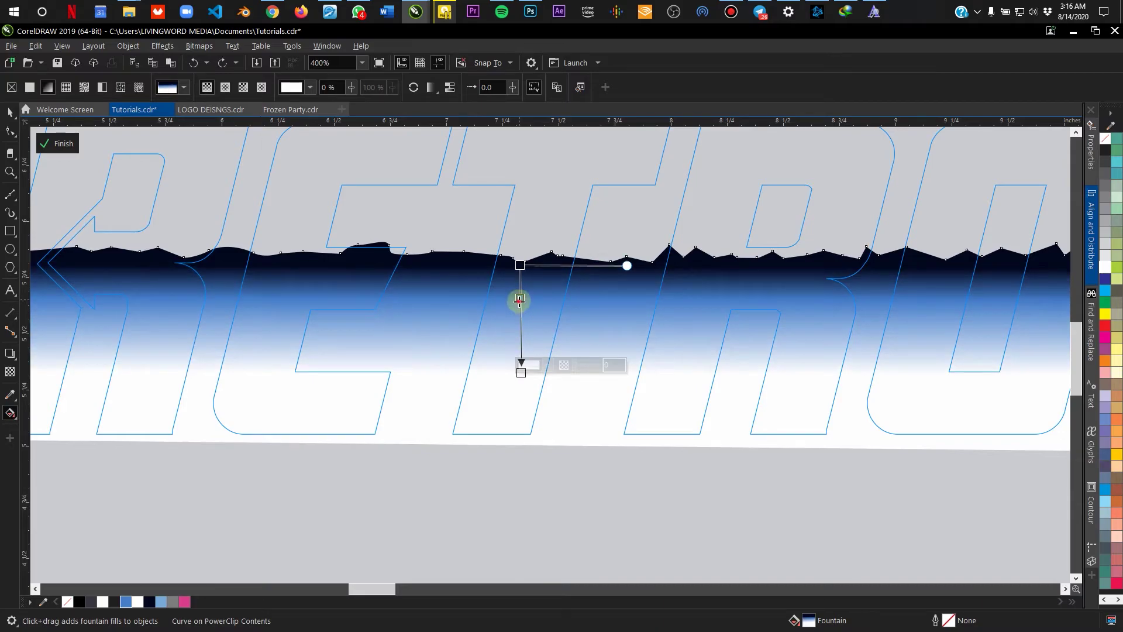
left_click(519, 300)
left_click(519, 261)
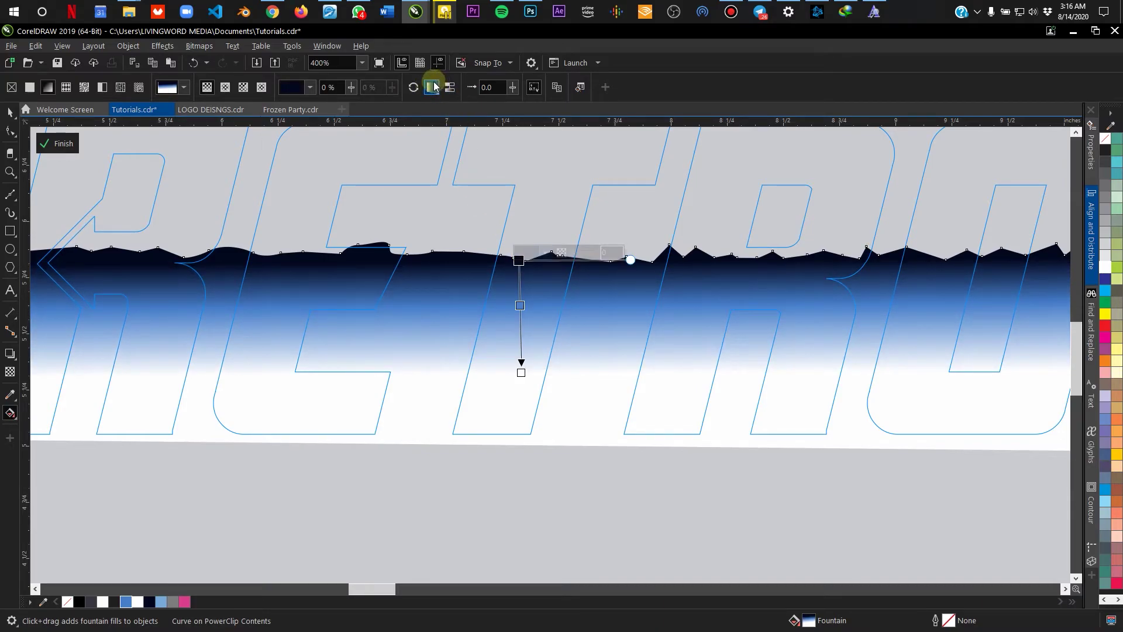
left_click_drag(521, 372, 518, 380)
Shorten the shape from the top to 65.2% (0.891") and close PowerClip editing
key("space")
scroll(576, 353, "down", 1)
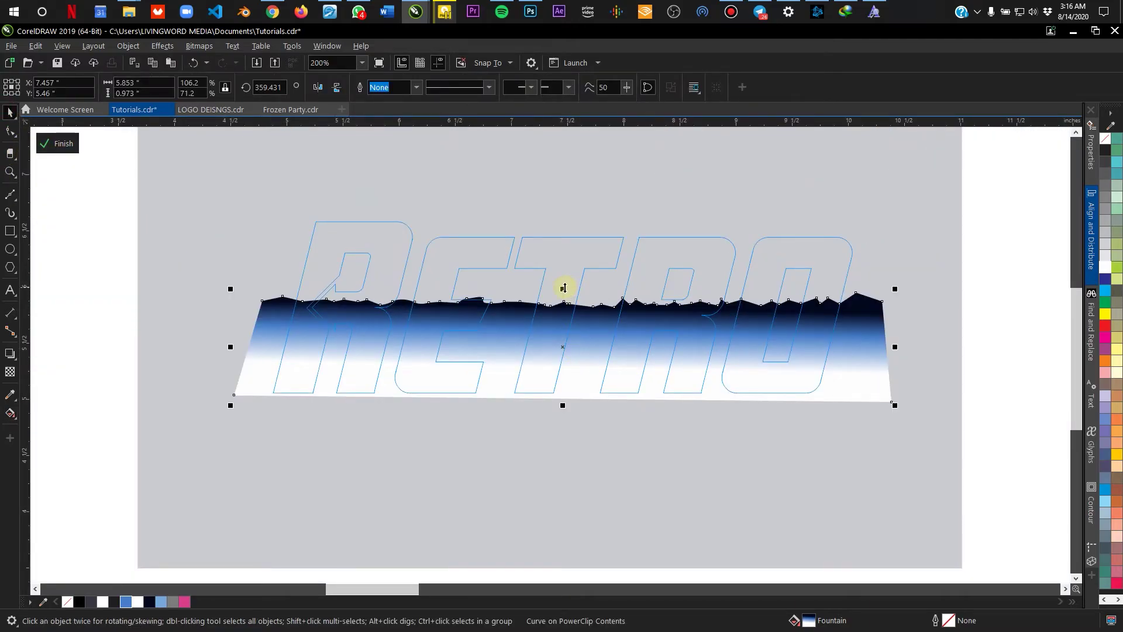
left_click_drag(564, 288, 565, 297)
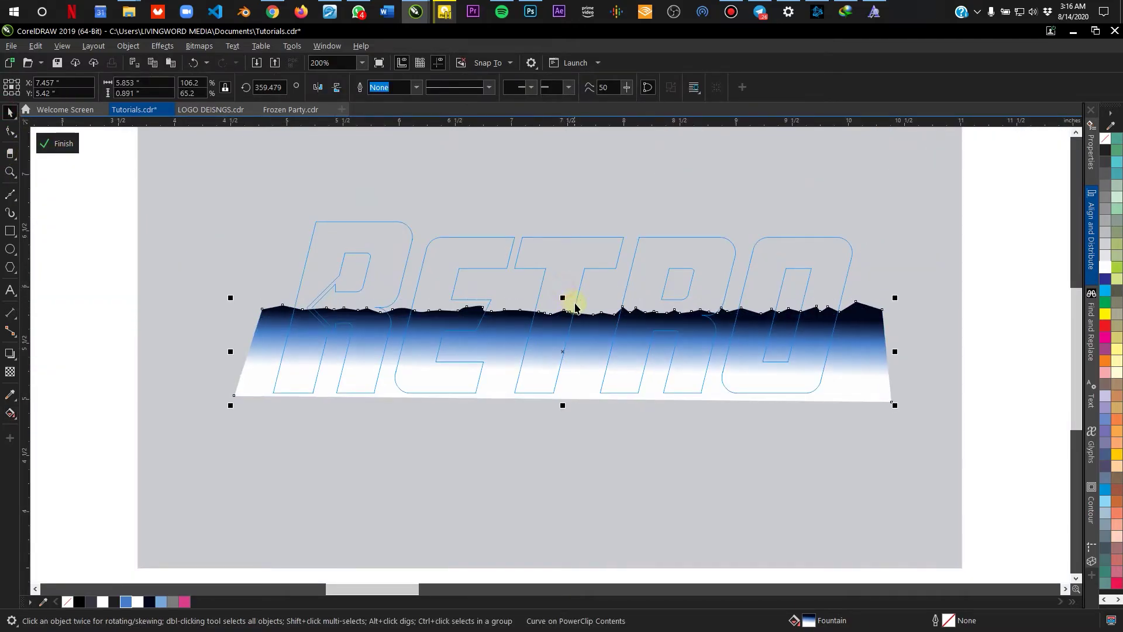
left_click(58, 143)
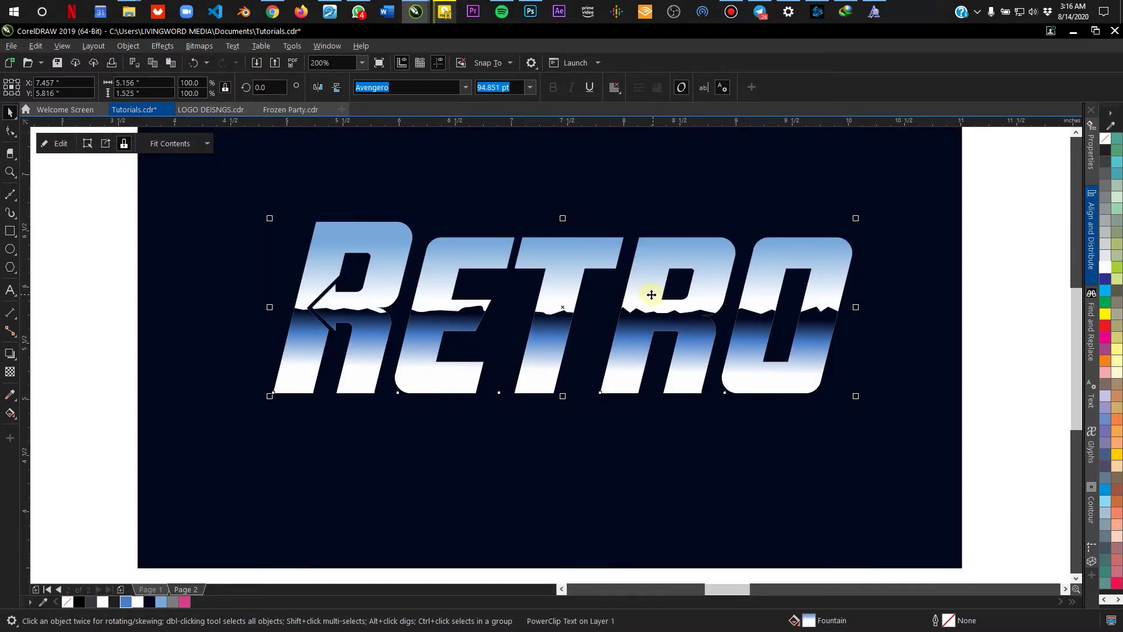
Enter PowerClip editing of RETRO and select the gradient's light end node, undoing trial colour changes
scroll(348, 336, "down", 2)
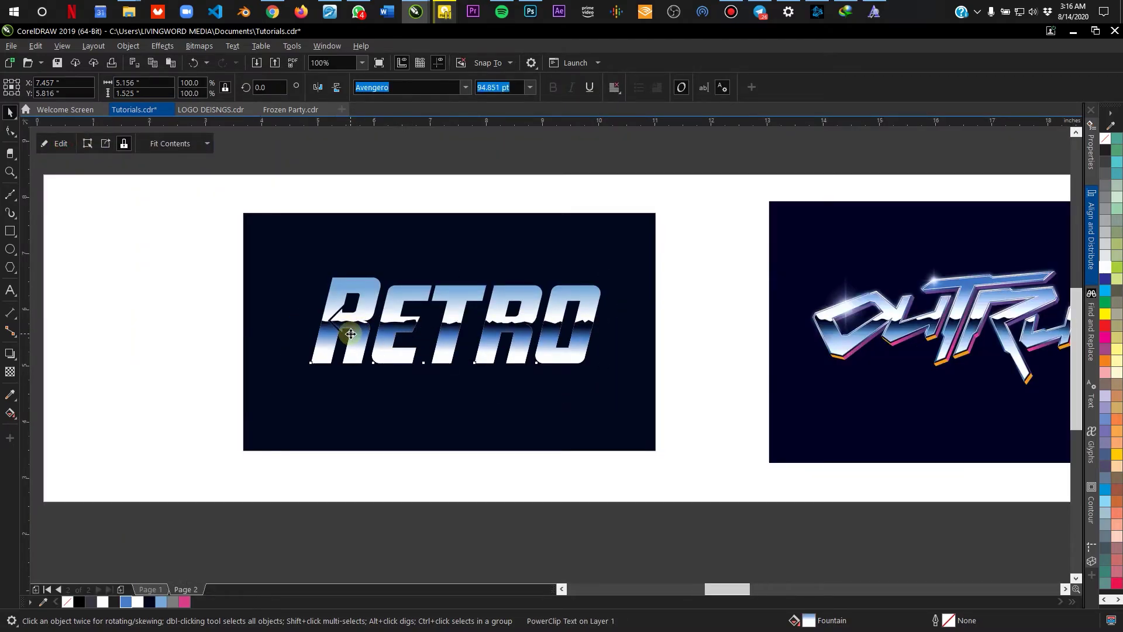
scroll(353, 330, "up", 4)
left_click(58, 144)
left_click(10, 412)
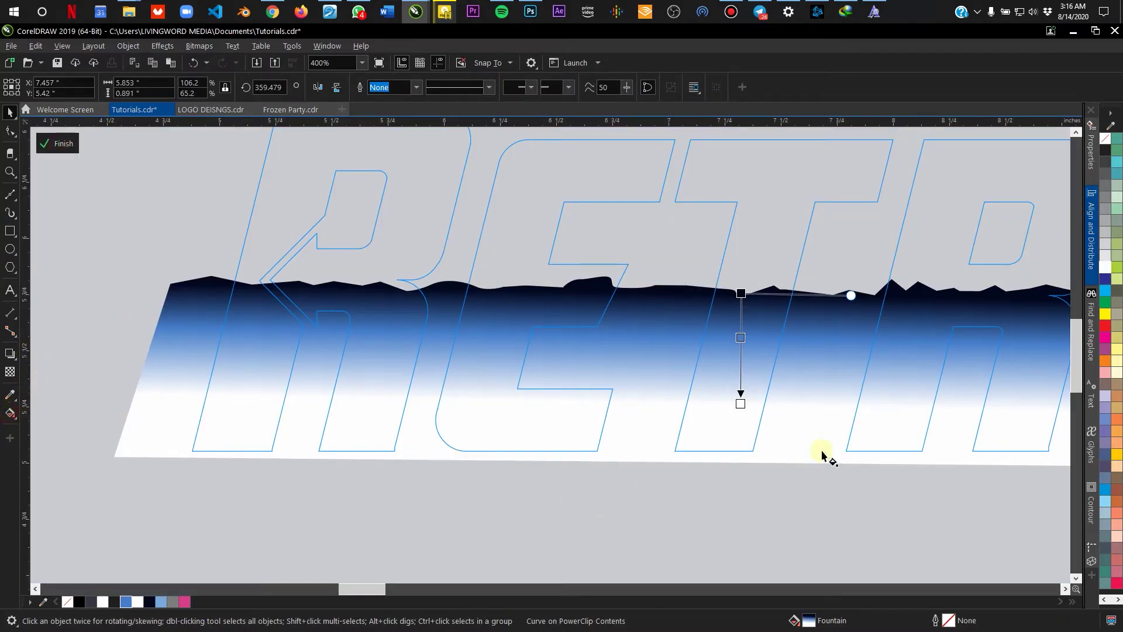
left_click(741, 403)
key("ctrl+z")
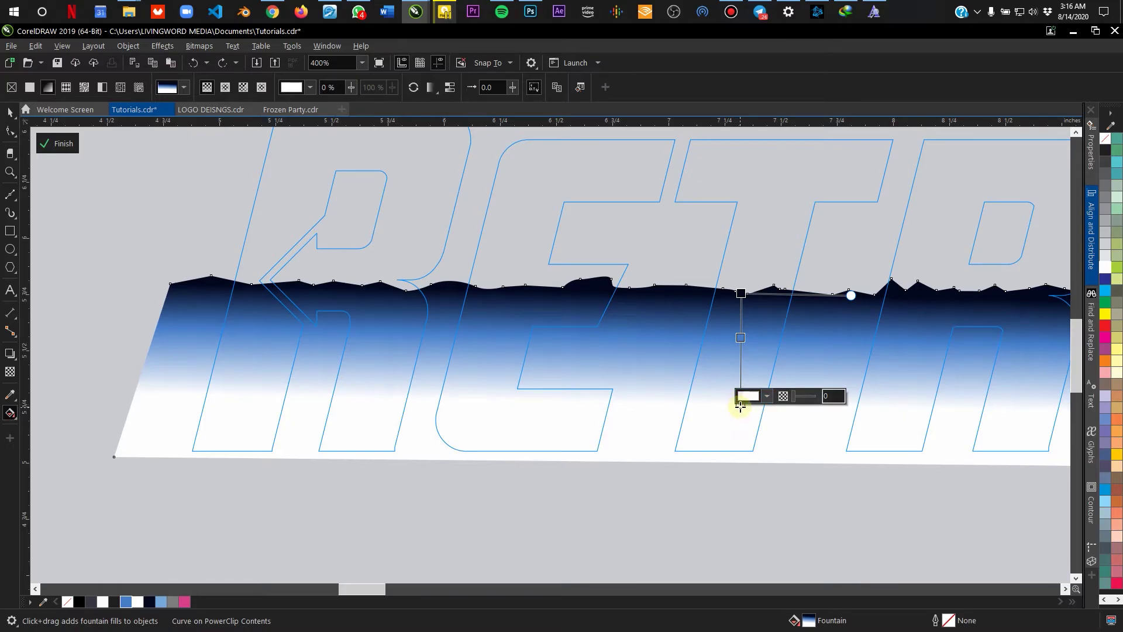
left_click(161, 601)
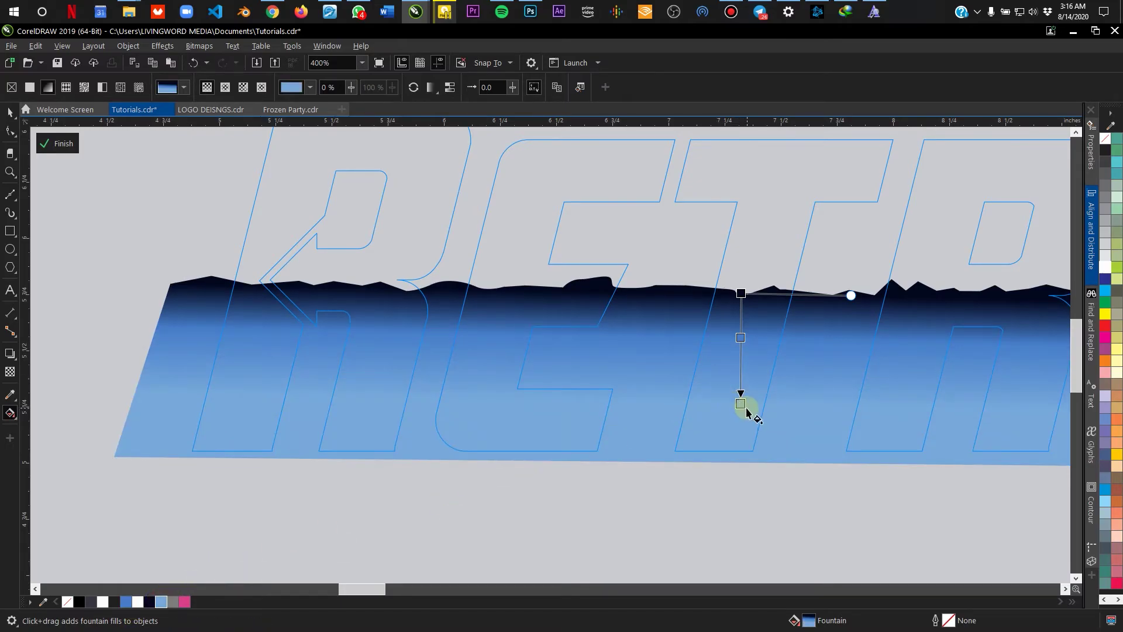
key("ctrl+z")
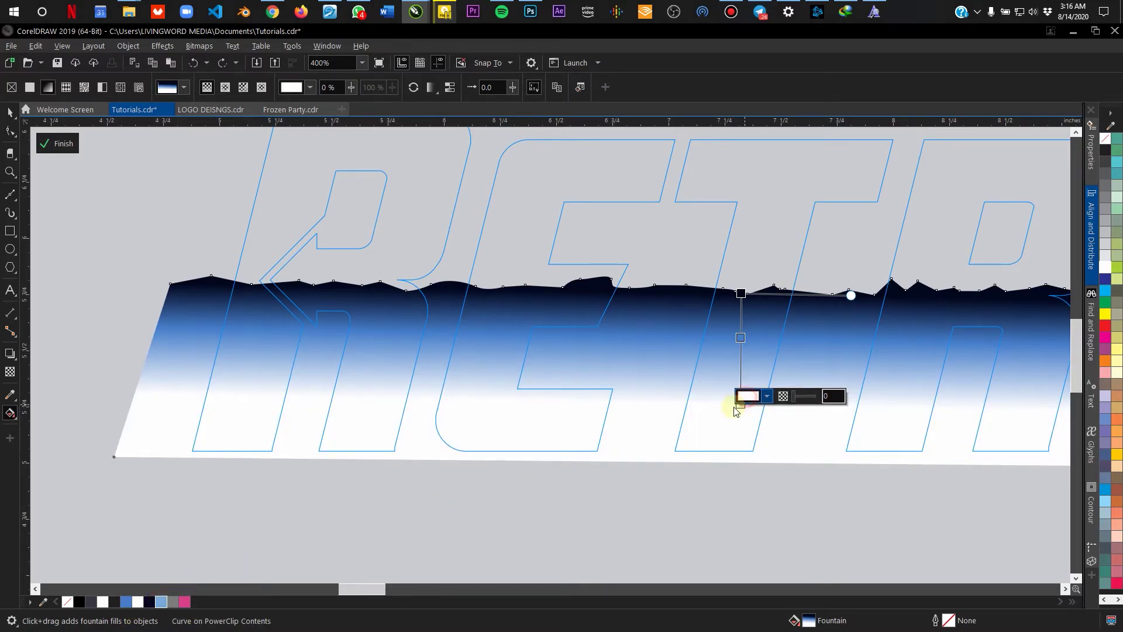
Set the gradient's light node to a pale blue (C 13) and finish PowerClip editing
left_click(747, 396)
left_click_drag(740, 338, 741, 345)
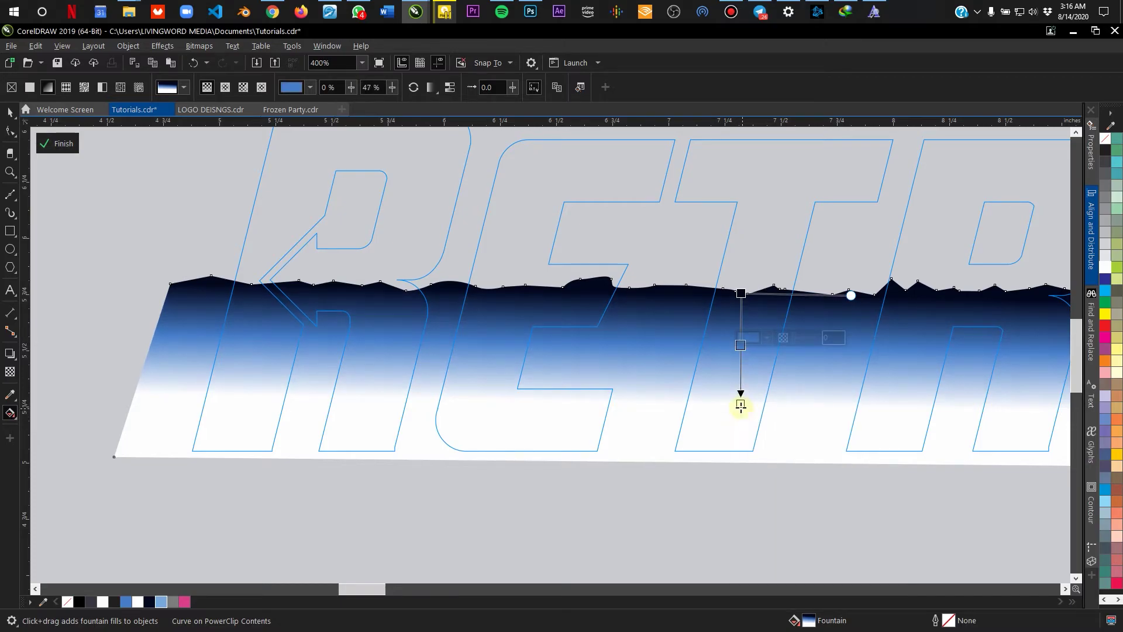
left_click(747, 396)
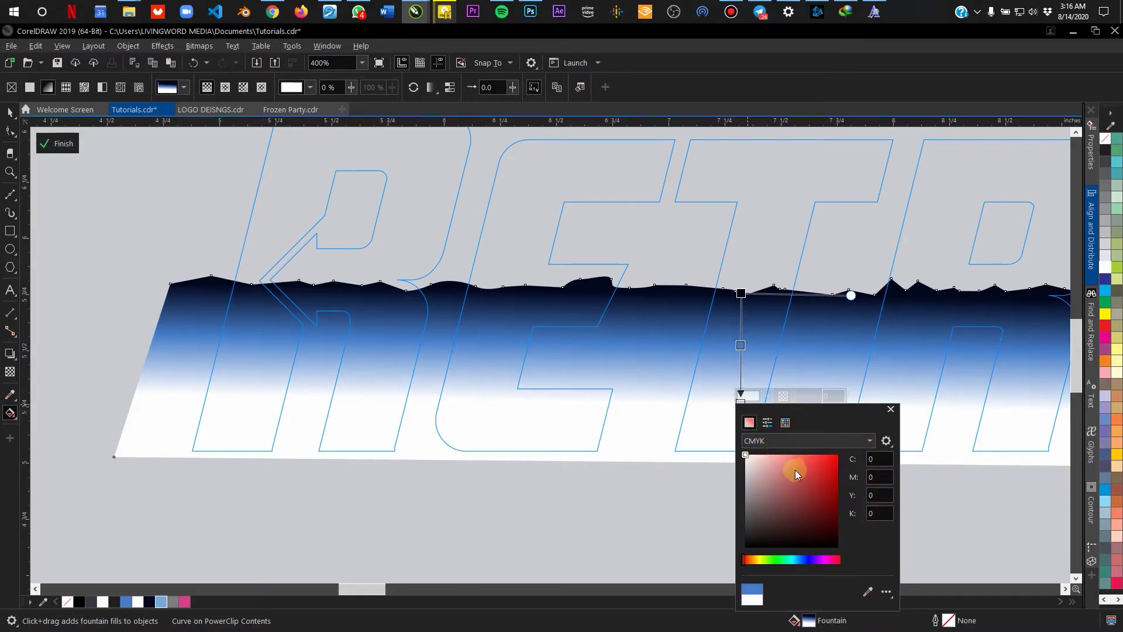
left_click(797, 560)
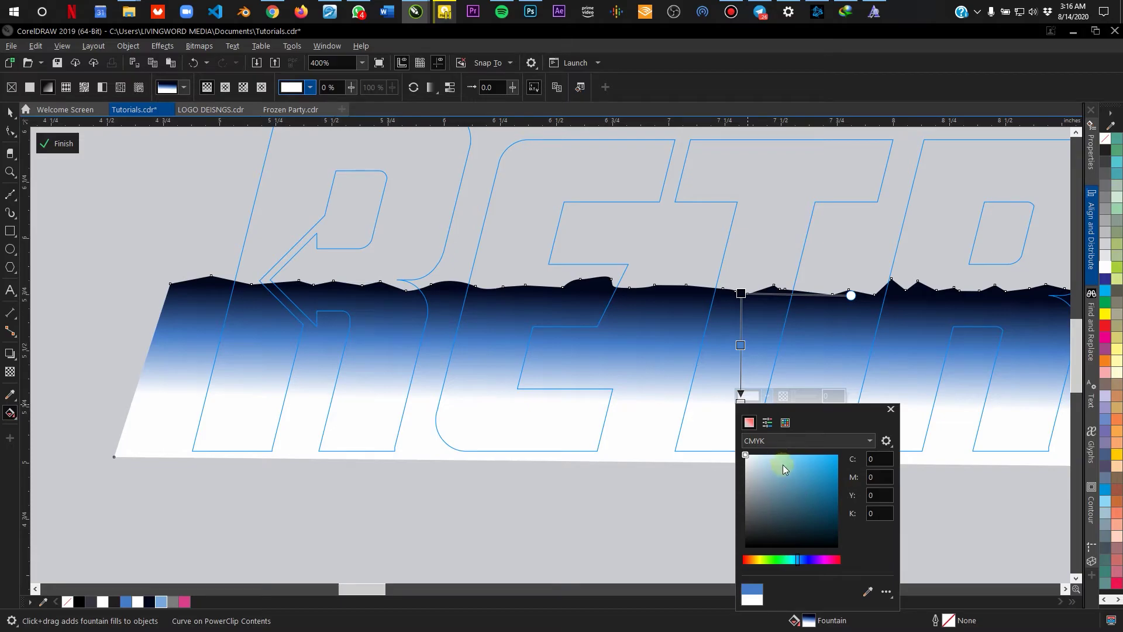
left_click(766, 455)
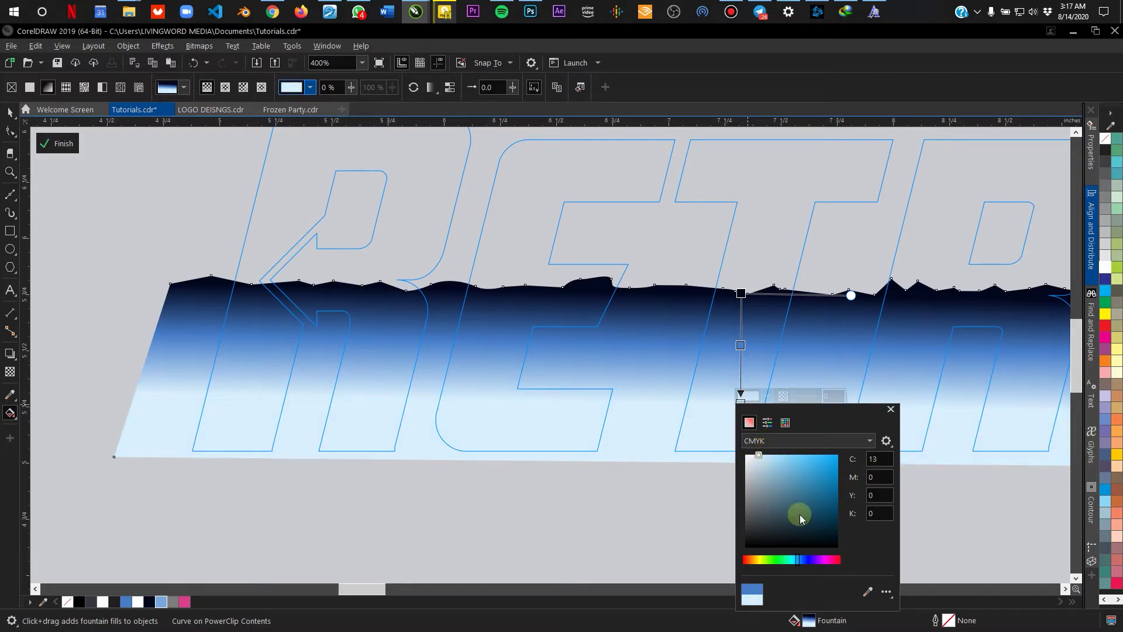
left_click(741, 294)
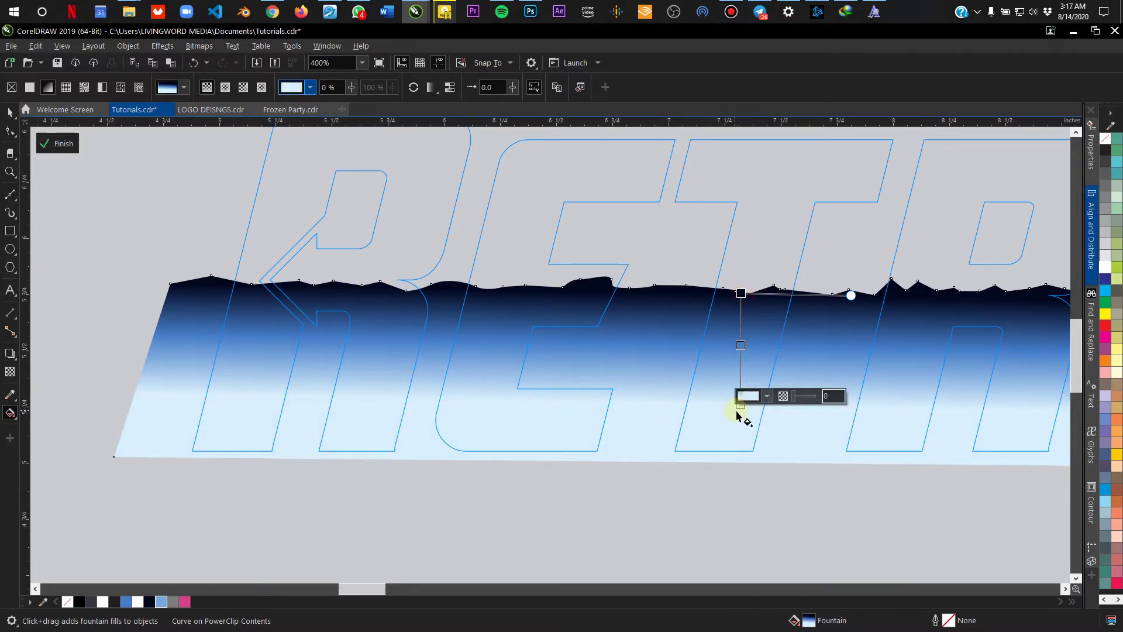
left_click(59, 144)
scroll(299, 300, "down", 3)
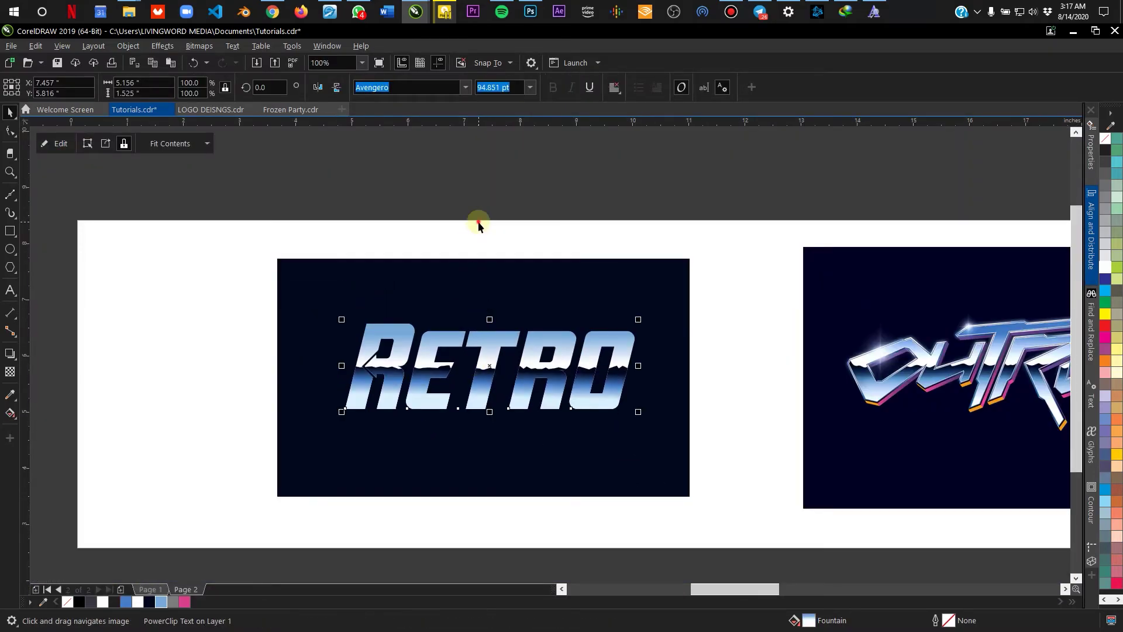
left_click(478, 224)
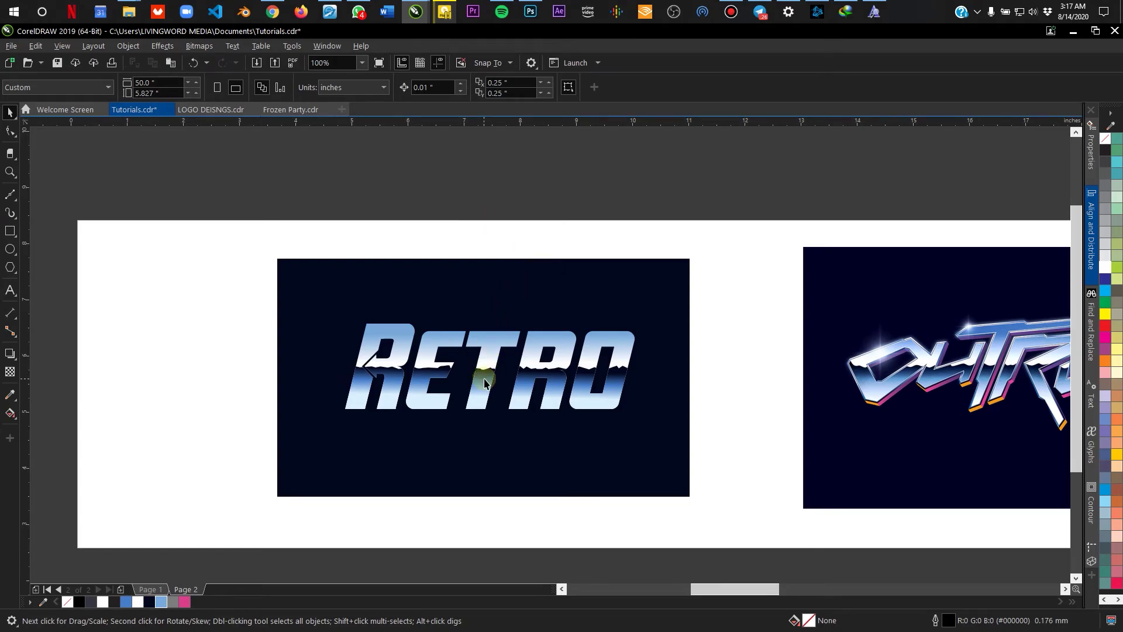
scroll(484, 383, "up", 2)
scroll(449, 348, "down", 2)
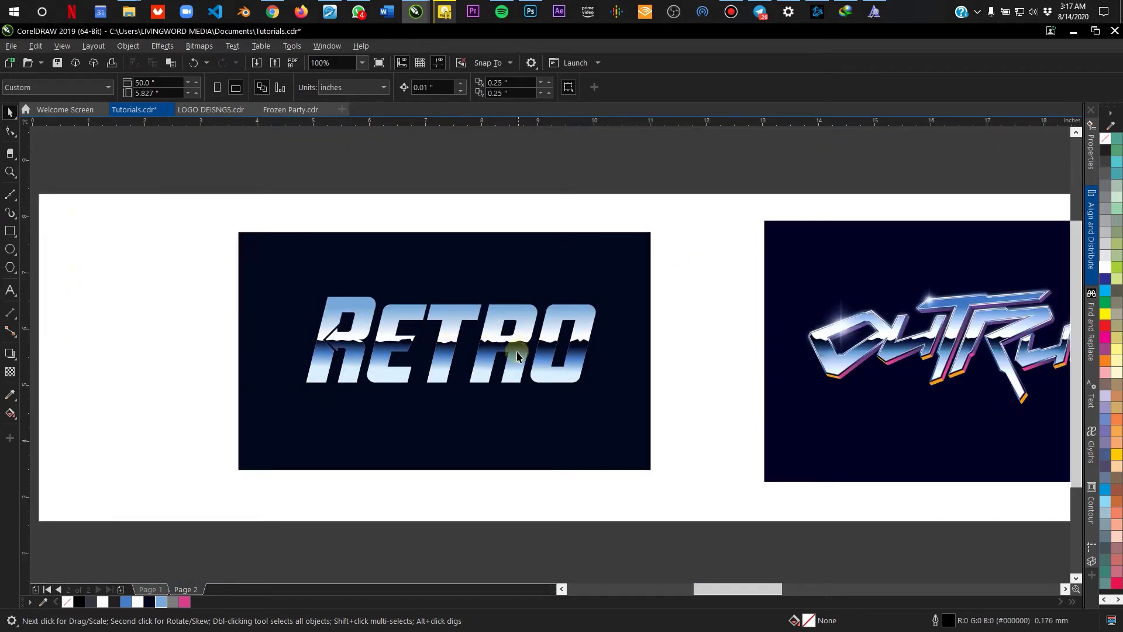
scroll(517, 355, "up", 1)
left_click(513, 313)
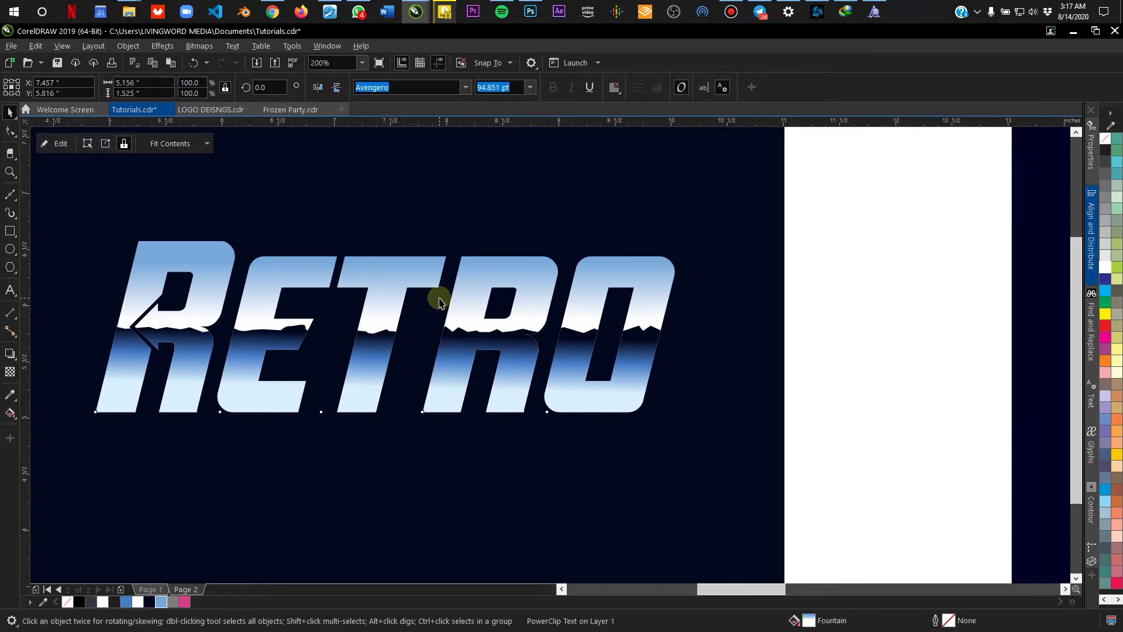
scroll(440, 302, "down", 1)
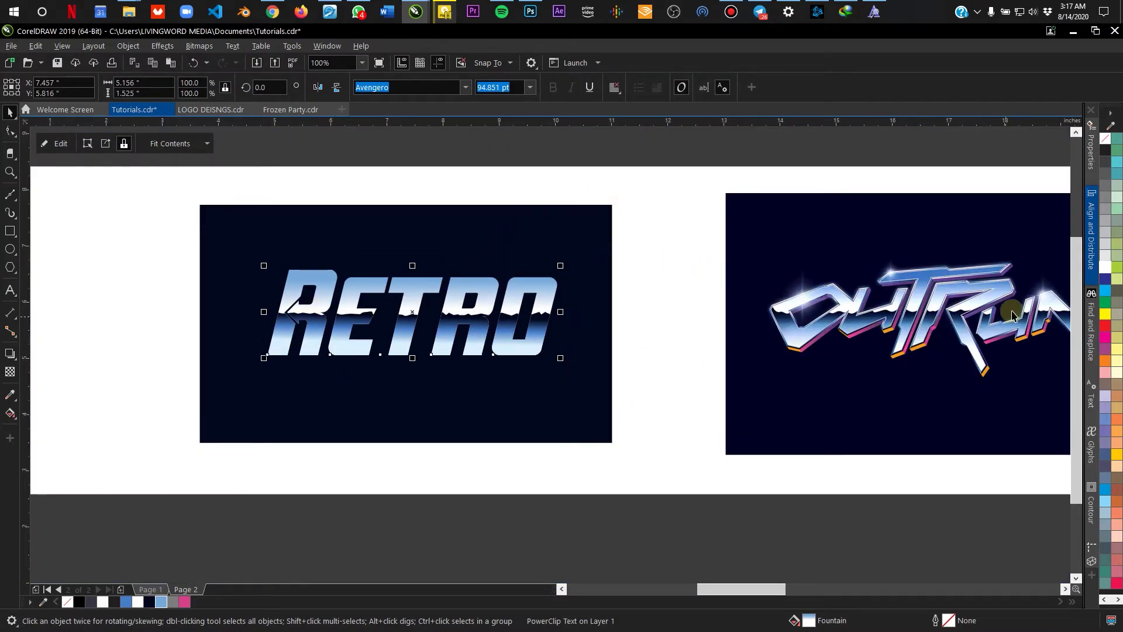
scroll(634, 318, "right", 5)
scroll(778, 342, "up", 1)
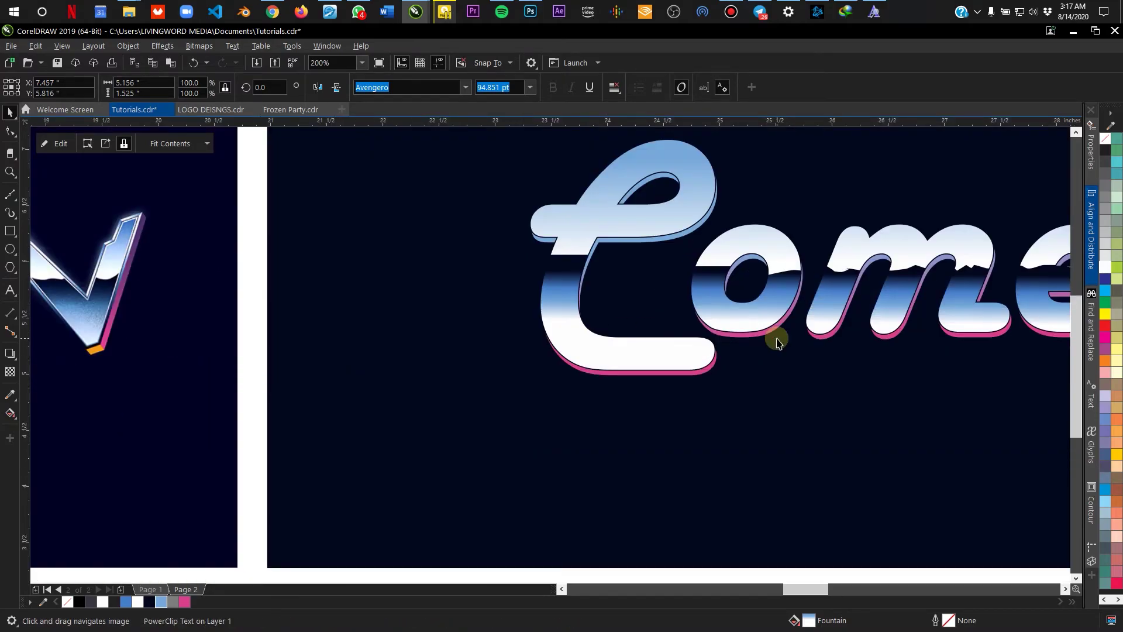
left_click(771, 335)
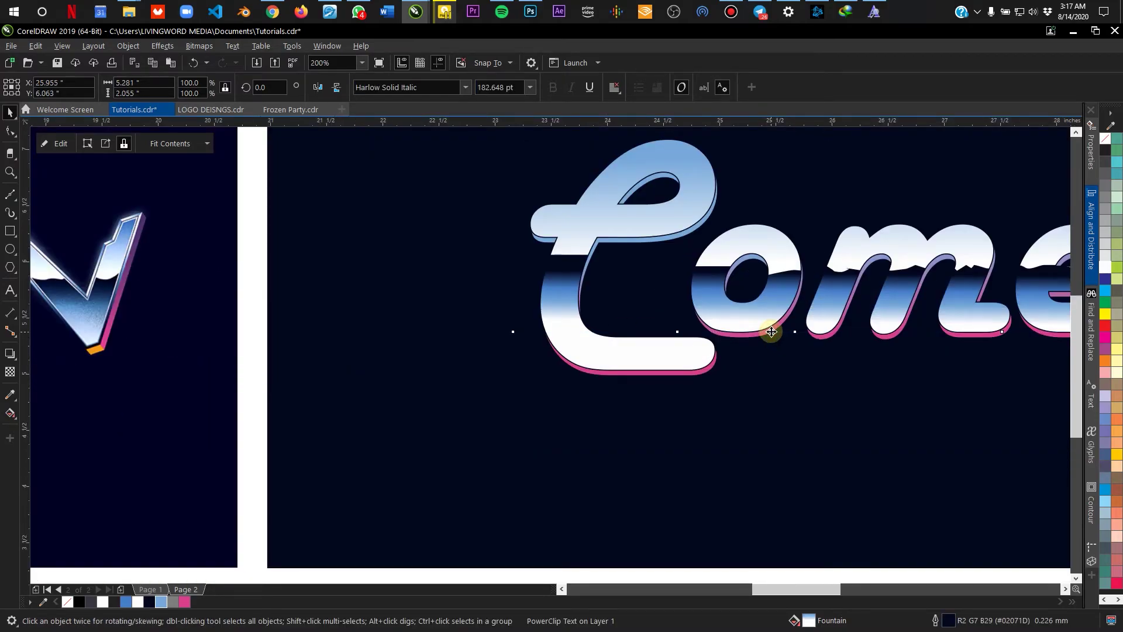
scroll(771, 332, "down", 1)
scroll(724, 328, "down", 1)
scroll(397, 309, "left", 3)
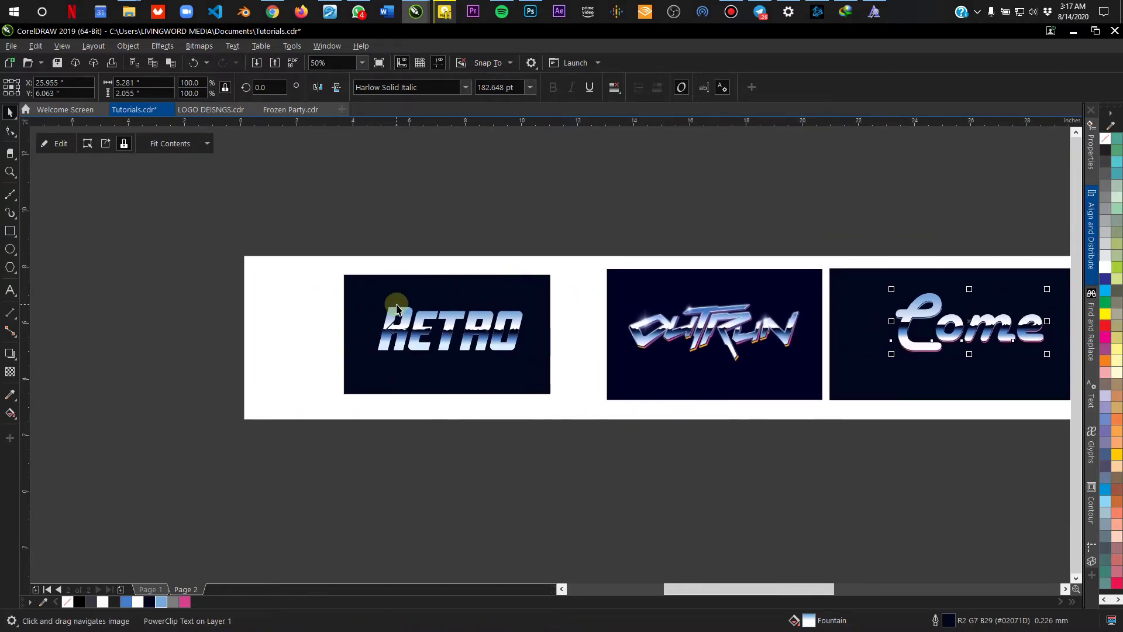
scroll(397, 309, "up", 1)
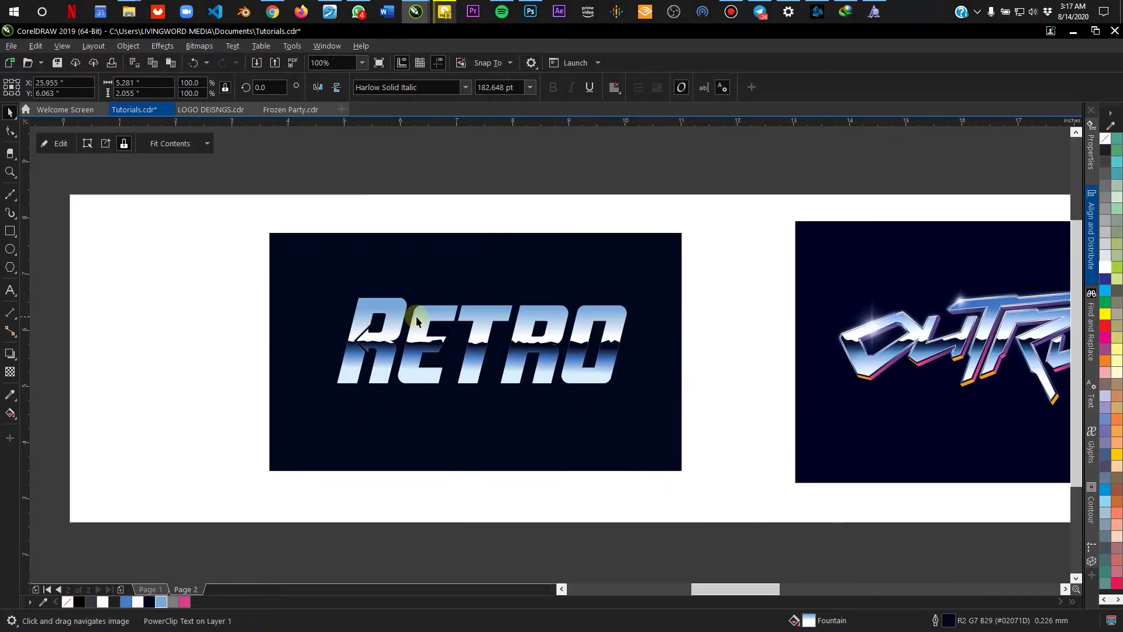
left_click(379, 305)
Duplicate RETRO with Ctrl+D and position the copy directly above the original
key("ctrl+d")
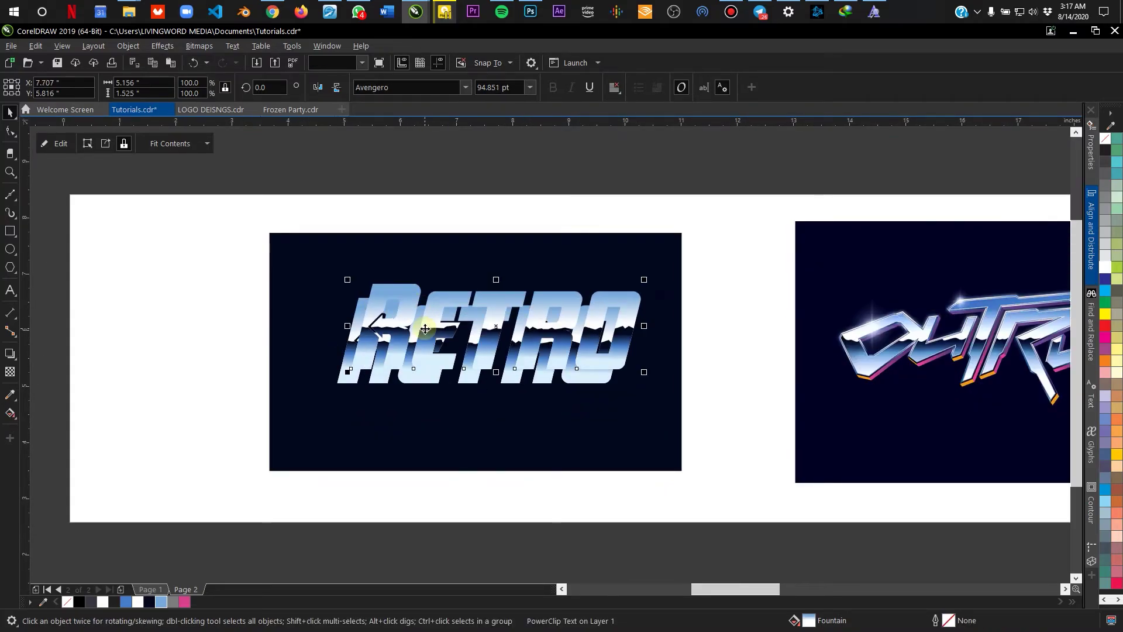
mouse_move(496, 269)
left_mouse_down()
mouse_move(506, 180)
mouse_move(509, 260)
left_mouse_up()
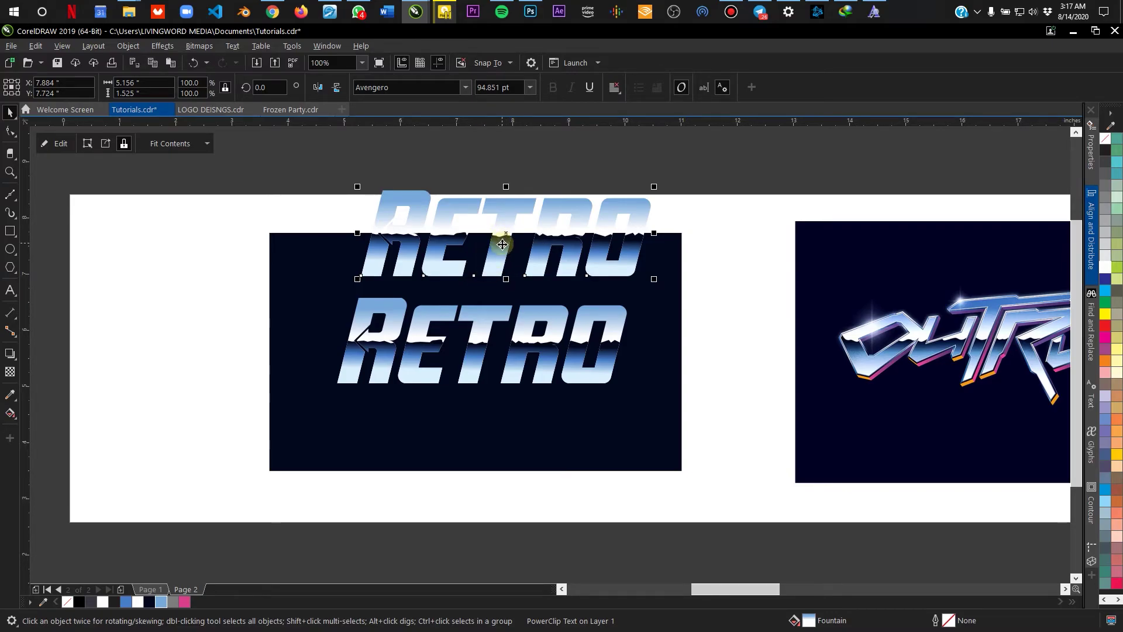
left_click_drag(502, 245, 479, 269)
scroll(478, 269, "up", 2)
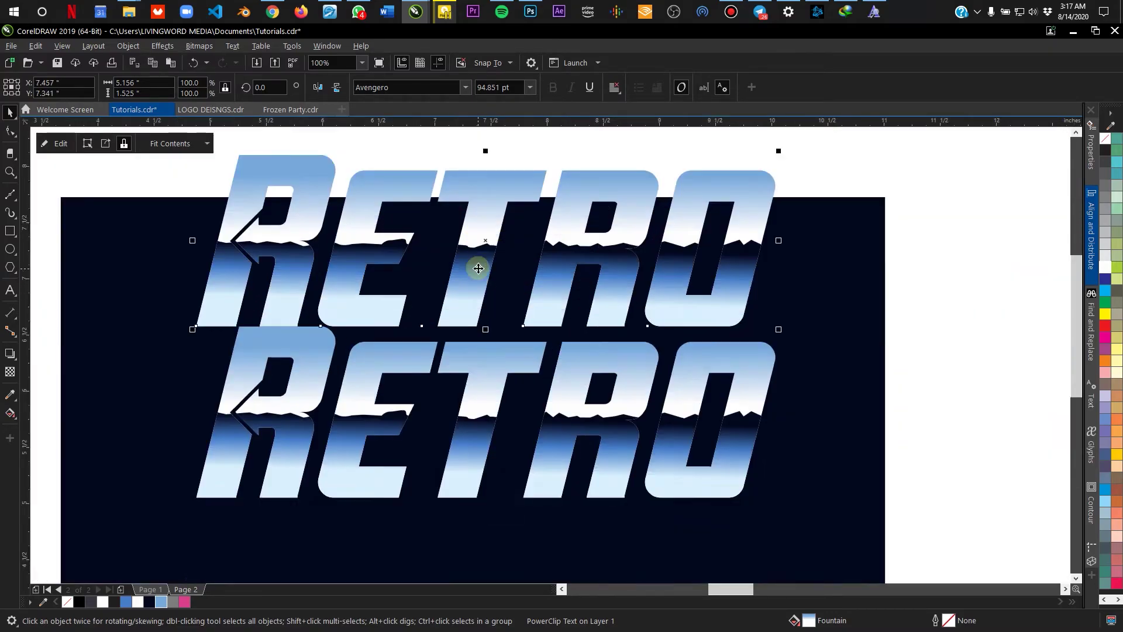
scroll(478, 269, "up", 1)
scroll(468, 261, "down", 1)
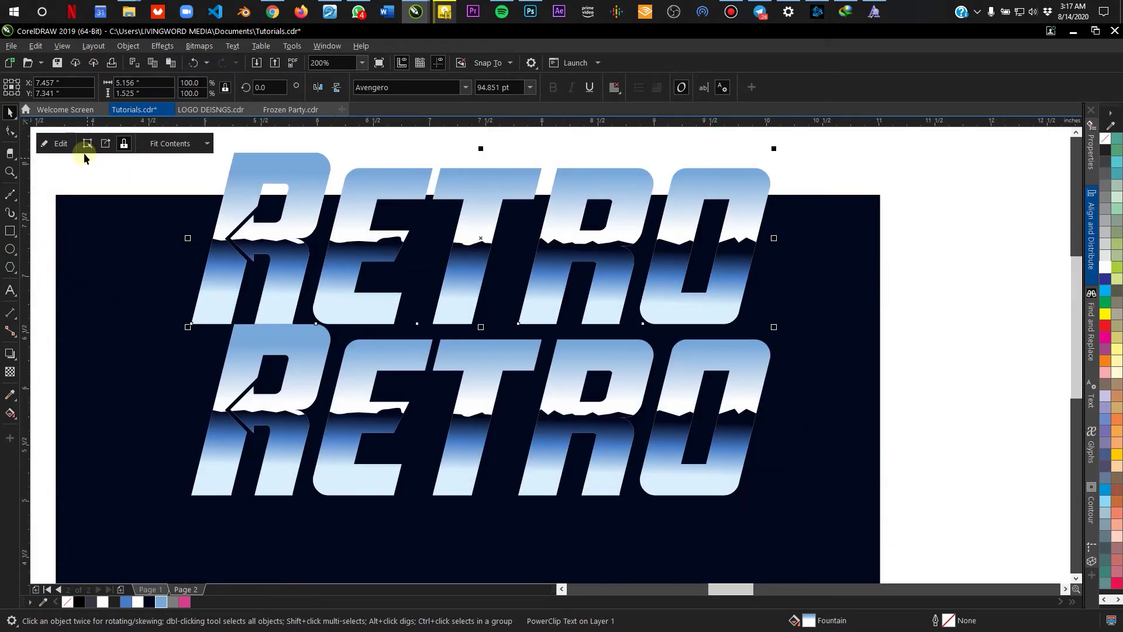
Move the copy's jagged gradient band out of its letters, then fill the copy solid pink (#D84089)
left_click(58, 143)
left_click(331, 251)
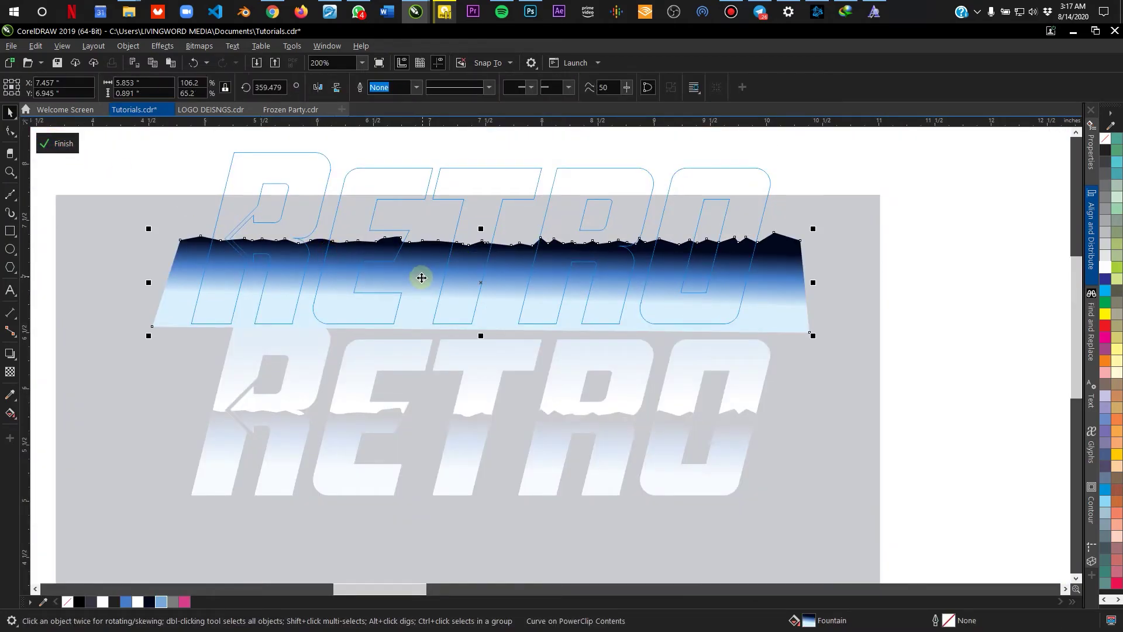
left_click_drag(351, 250, 338, 371)
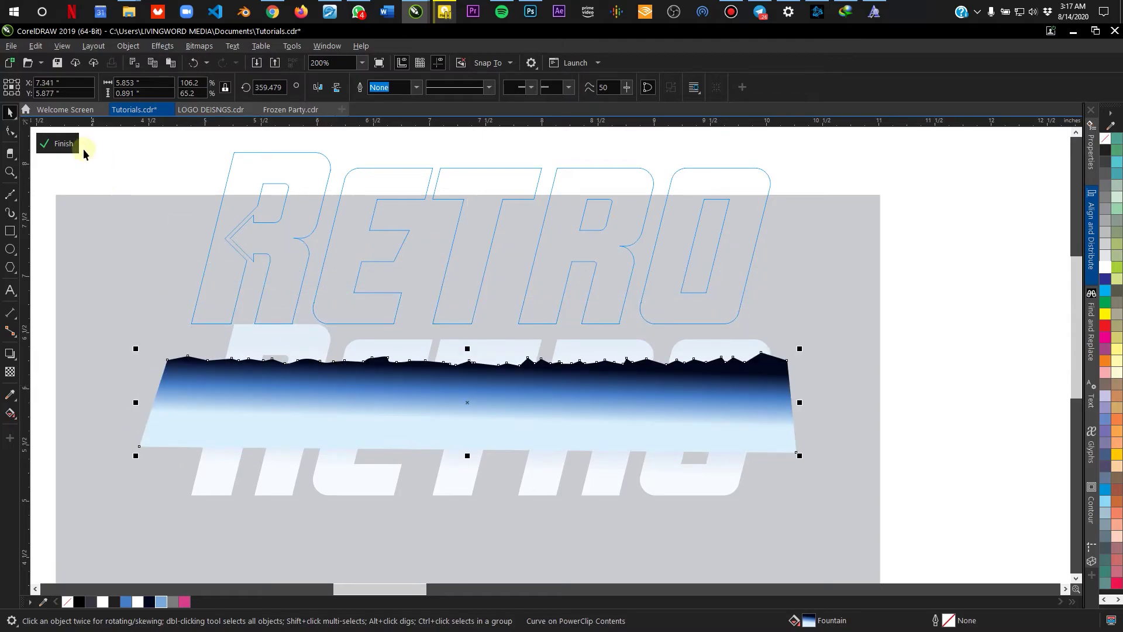
left_click(66, 145)
scroll(603, 316, "down", 1)
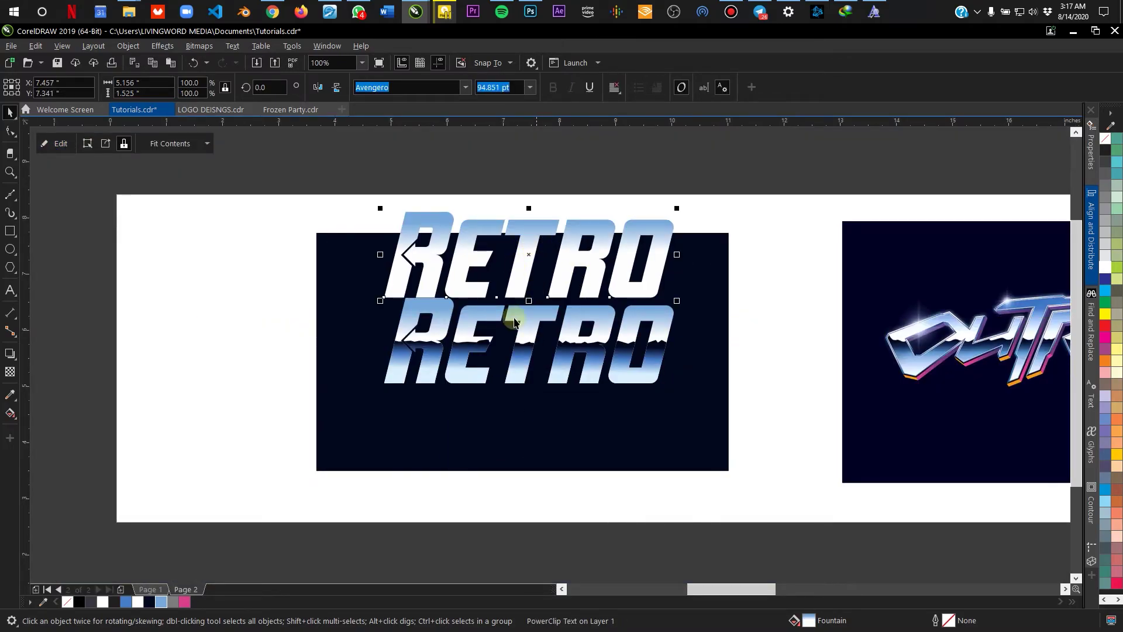
left_click(183, 602)
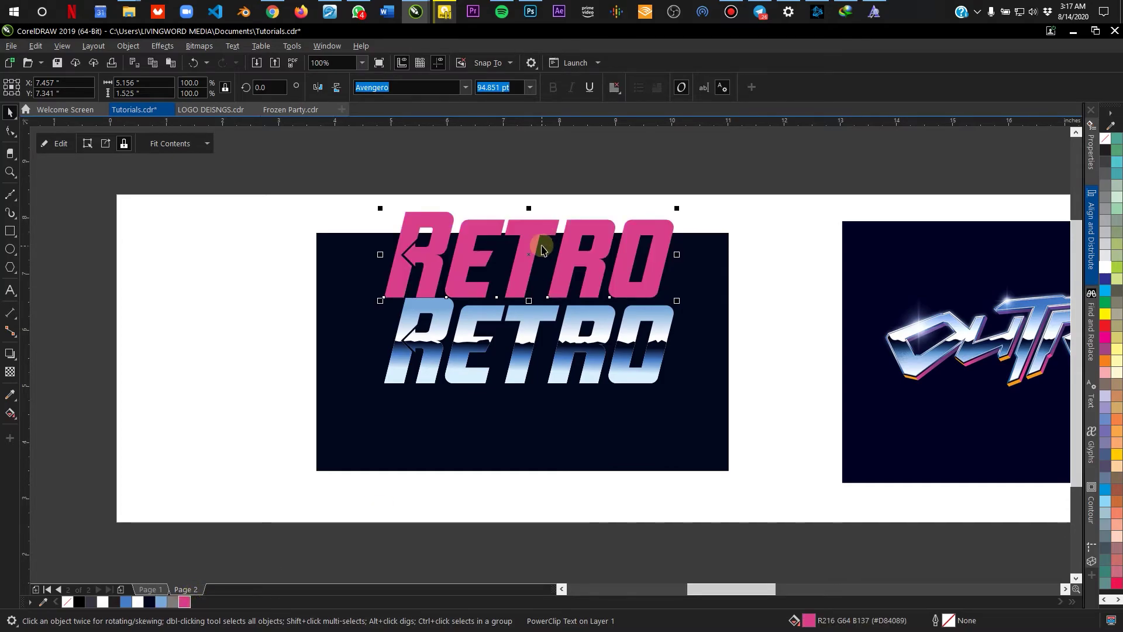
Give the pink RETRO copy a vertical fountain fill from light blue at top to pink
left_click(10, 413)
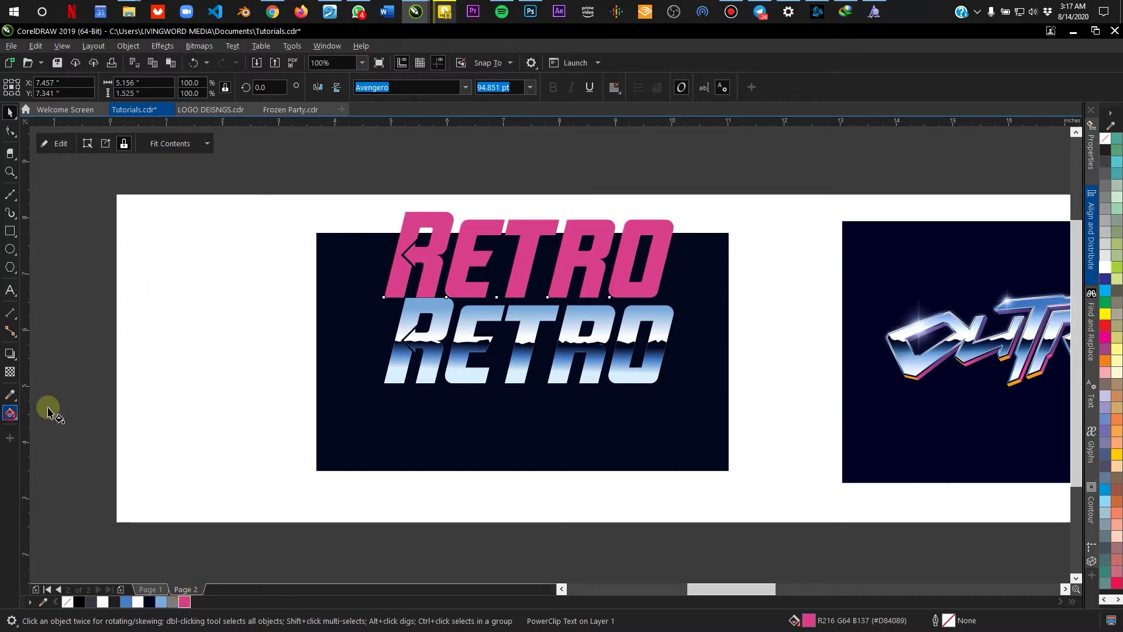
left_click_drag(525, 292, 524, 222)
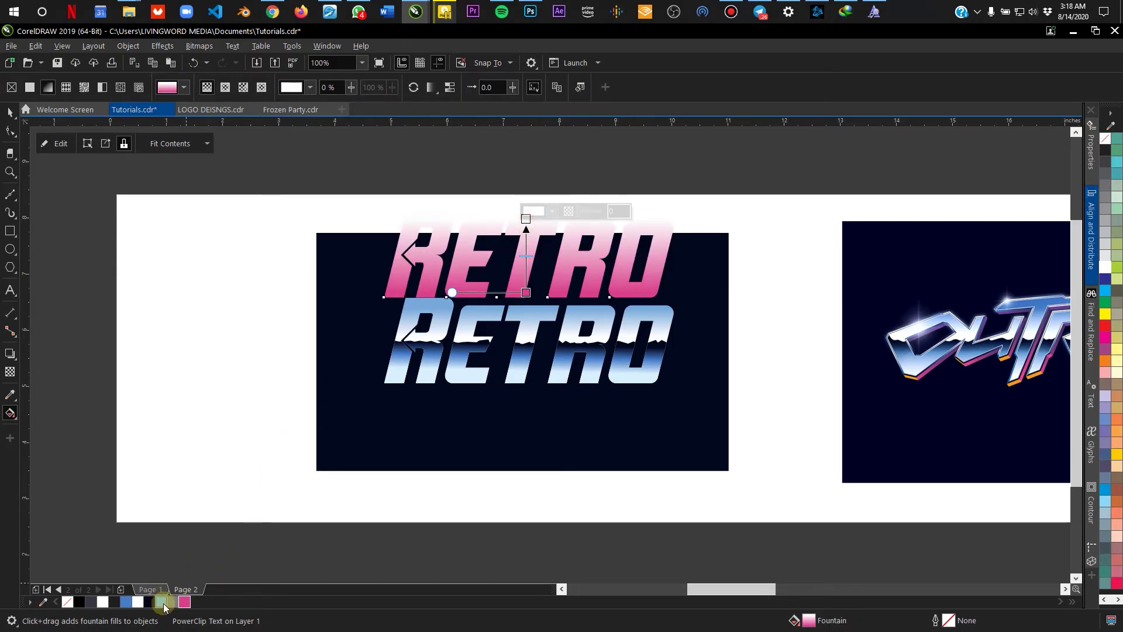
left_click(164, 605)
Lay the gradient copy over the chrome RETRO, send it behind twice, and nudge it into offset
left_click(10, 111)
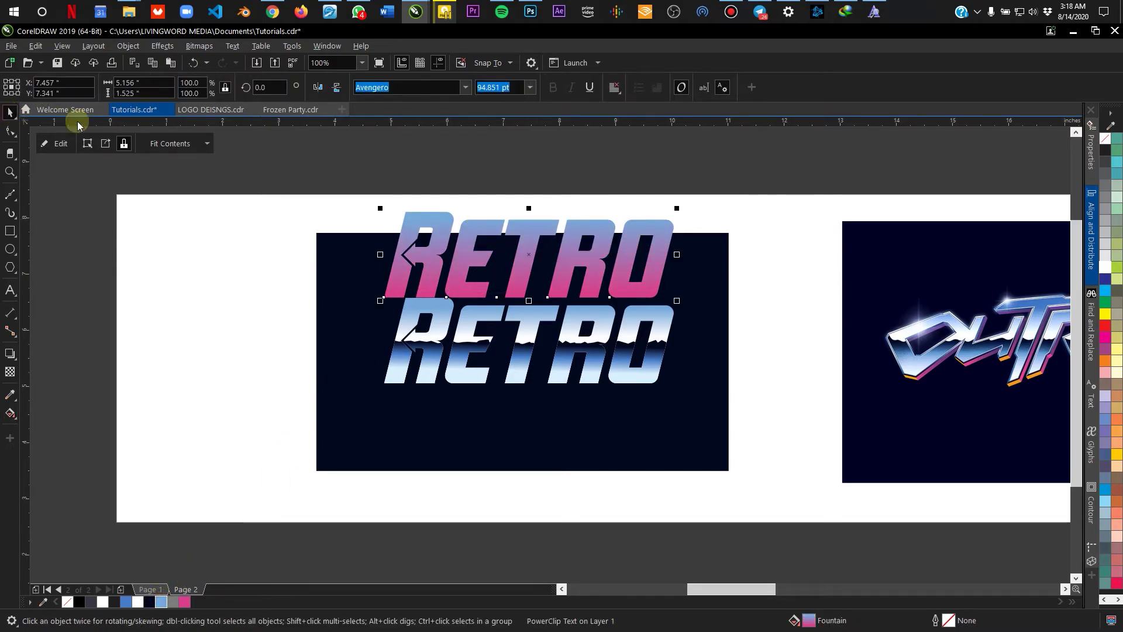
left_click_drag(530, 244, 526, 326)
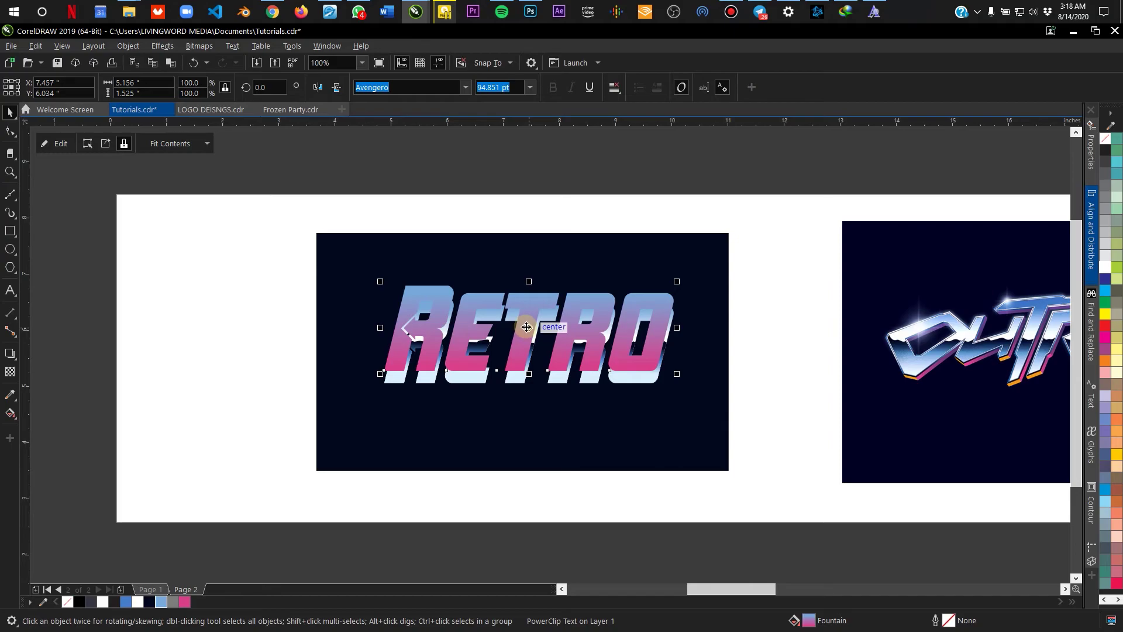
scroll(527, 327, "up", 1)
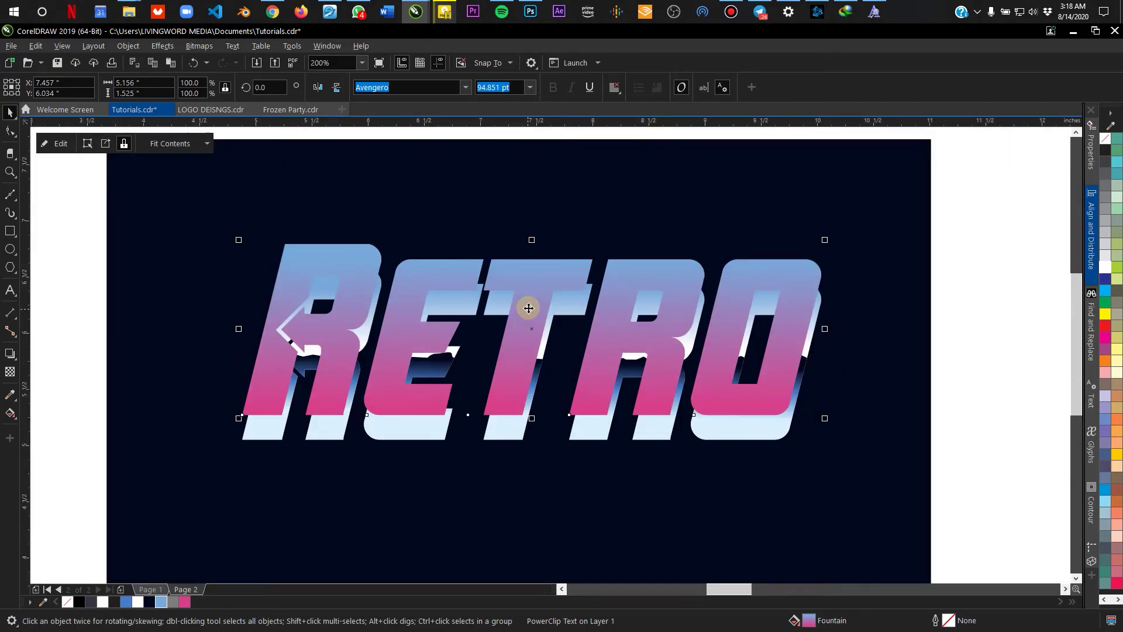
left_click_drag(534, 282, 537, 287)
key("ctrl+Page_Down")
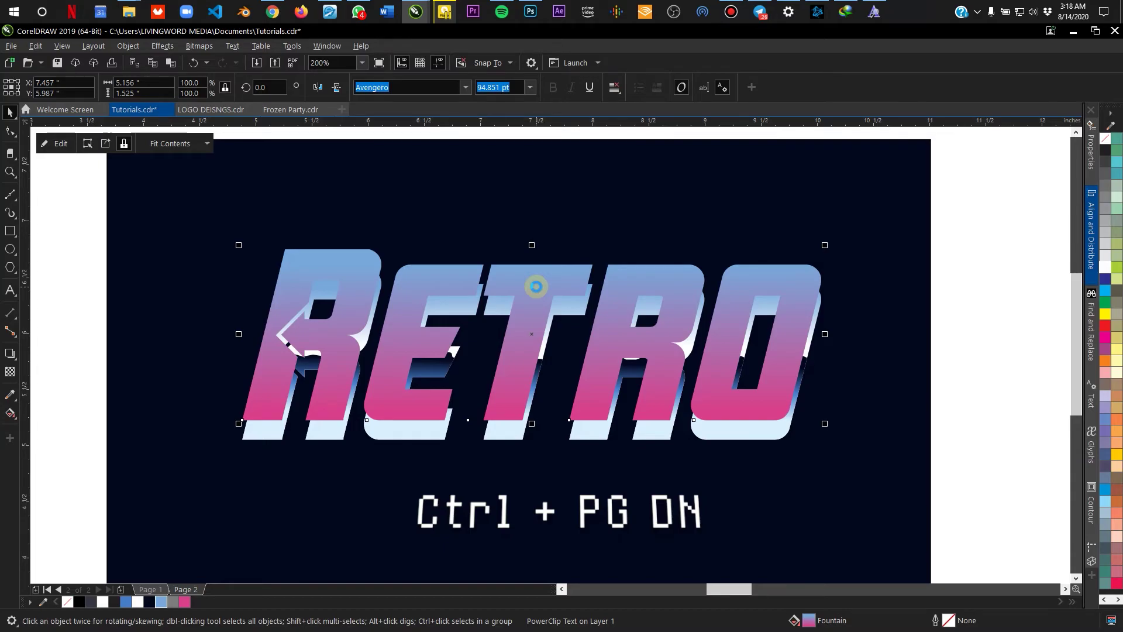
key("ctrl+Page_Down")
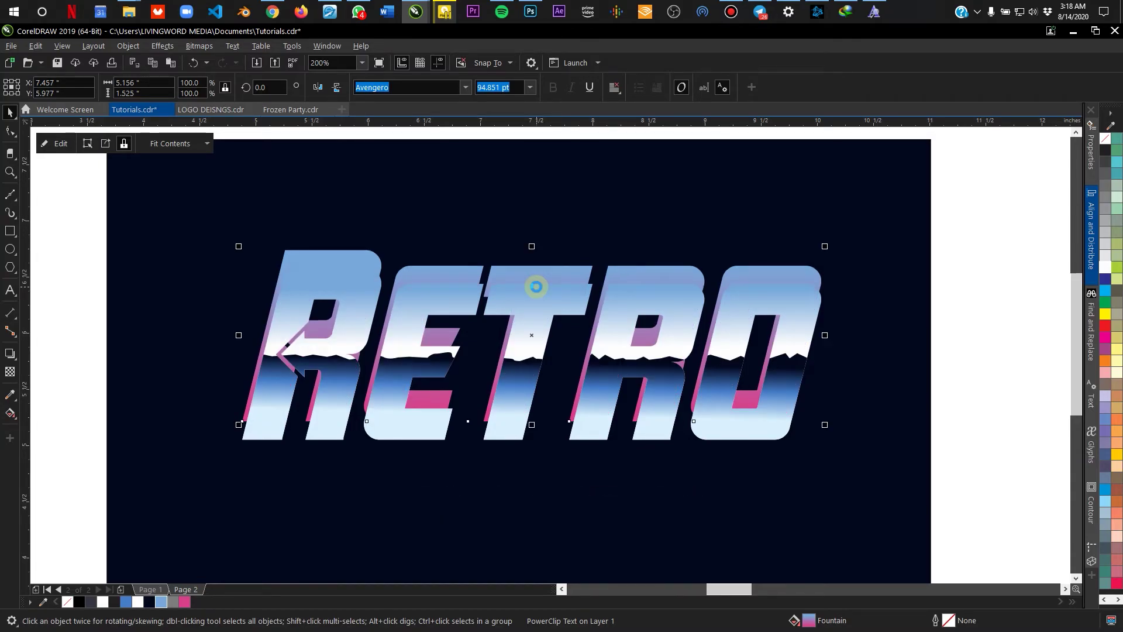
key("Down")
key("Down")
key("Down")
key("Down")
key("Down")
key("Down")
key("Down")
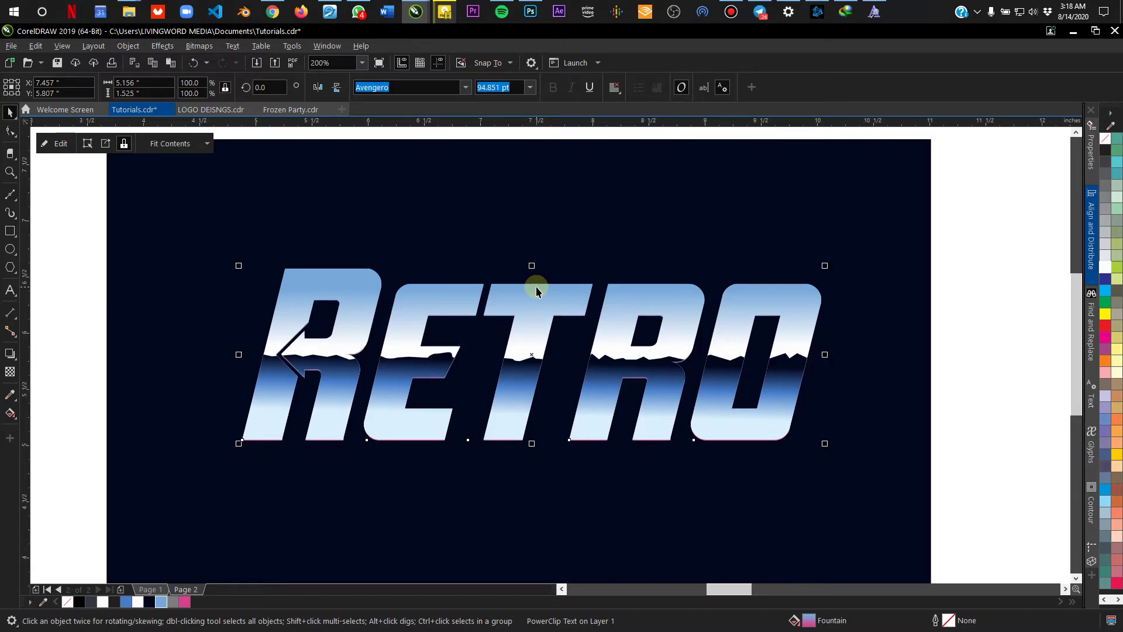
key("Right")
key("Right")
key("Right")
key("Right")
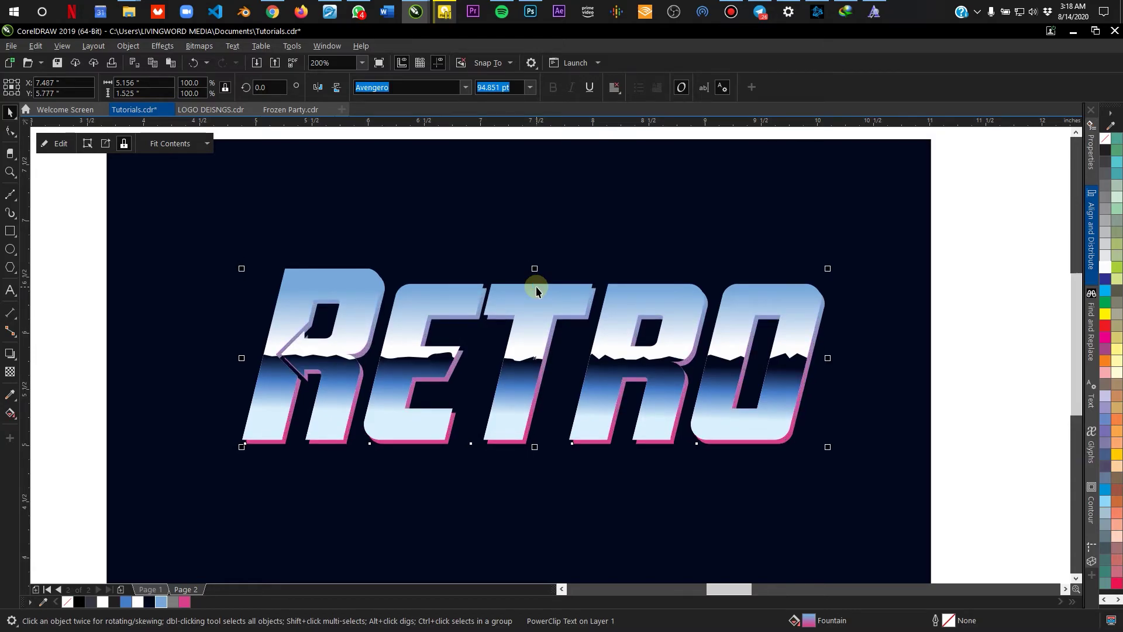
key("Up")
key("Up")
key("Left")
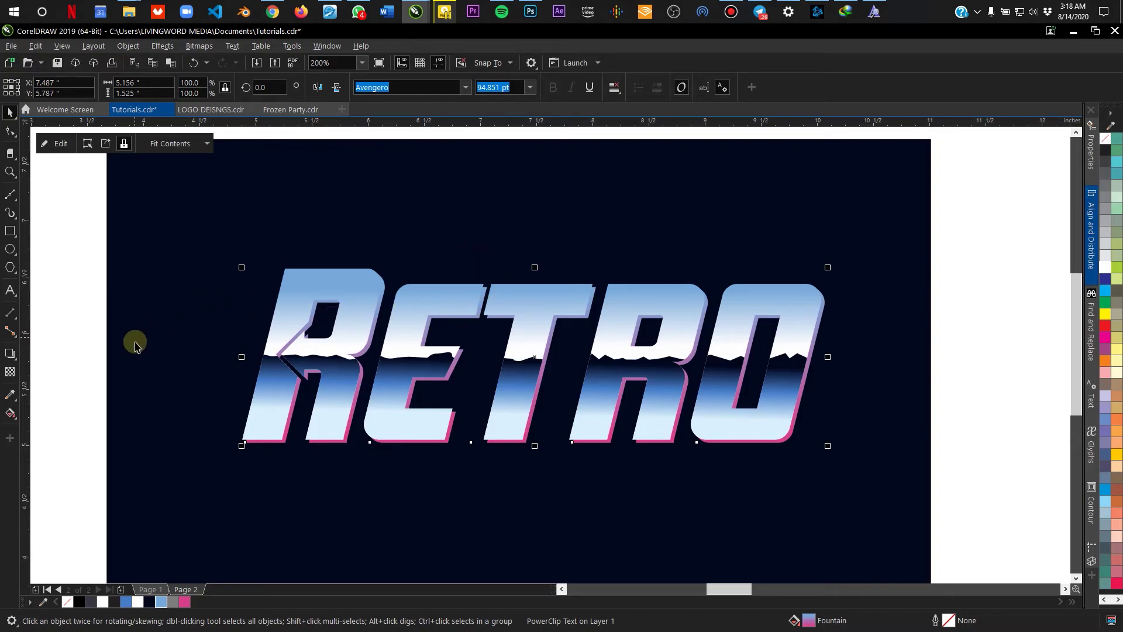
scroll(351, 307, "down", 1)
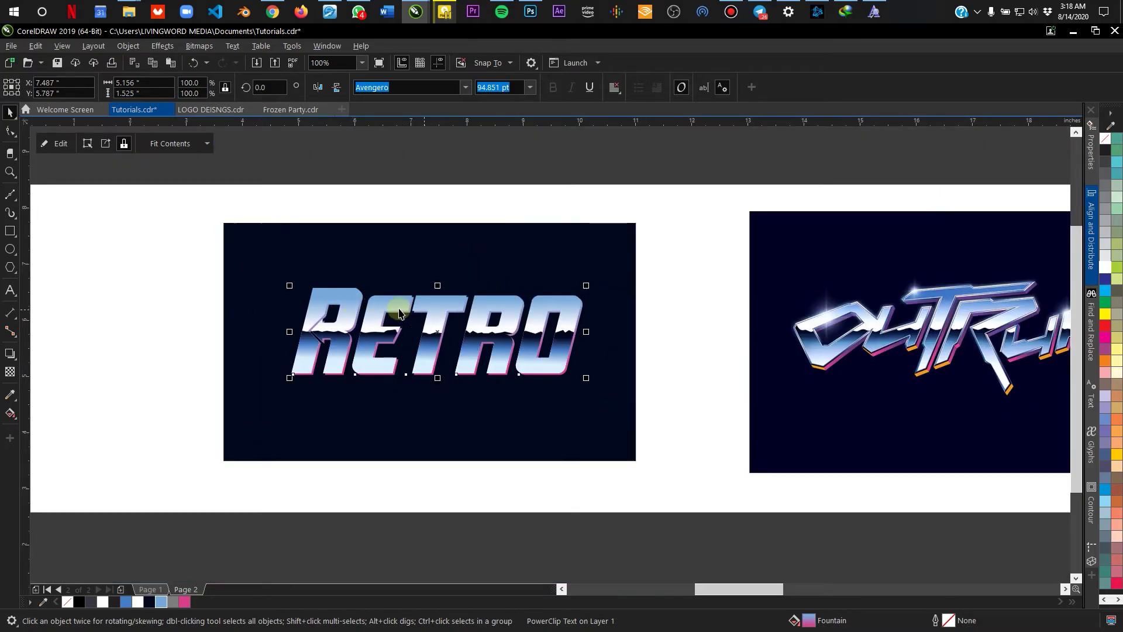
scroll(293, 298, "up", 1)
left_click(99, 235)
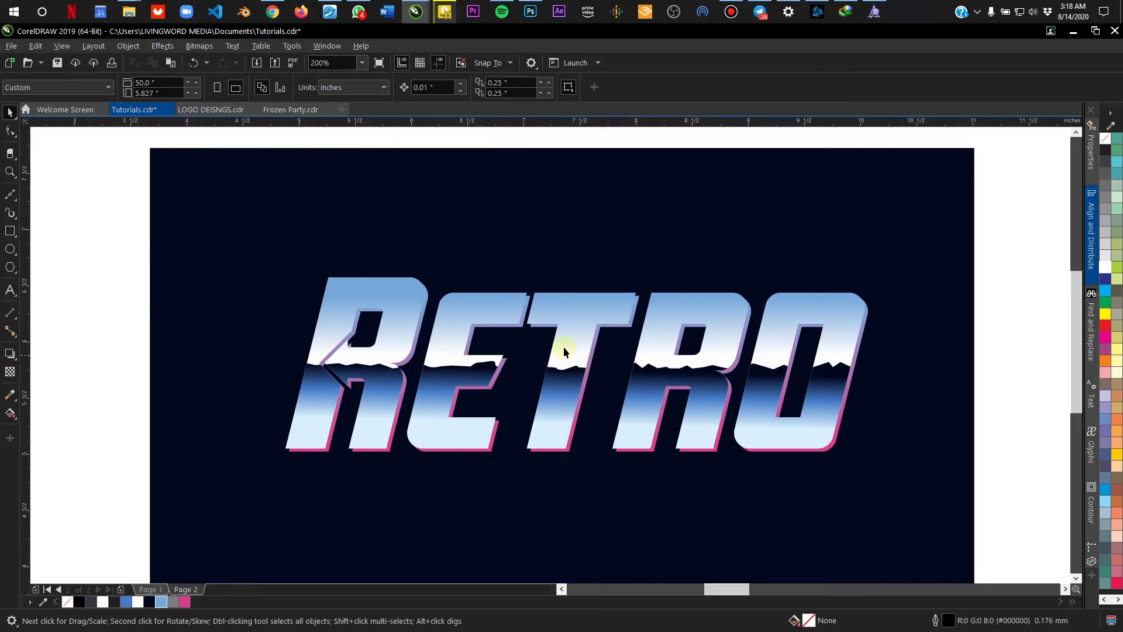
left_click(586, 291)
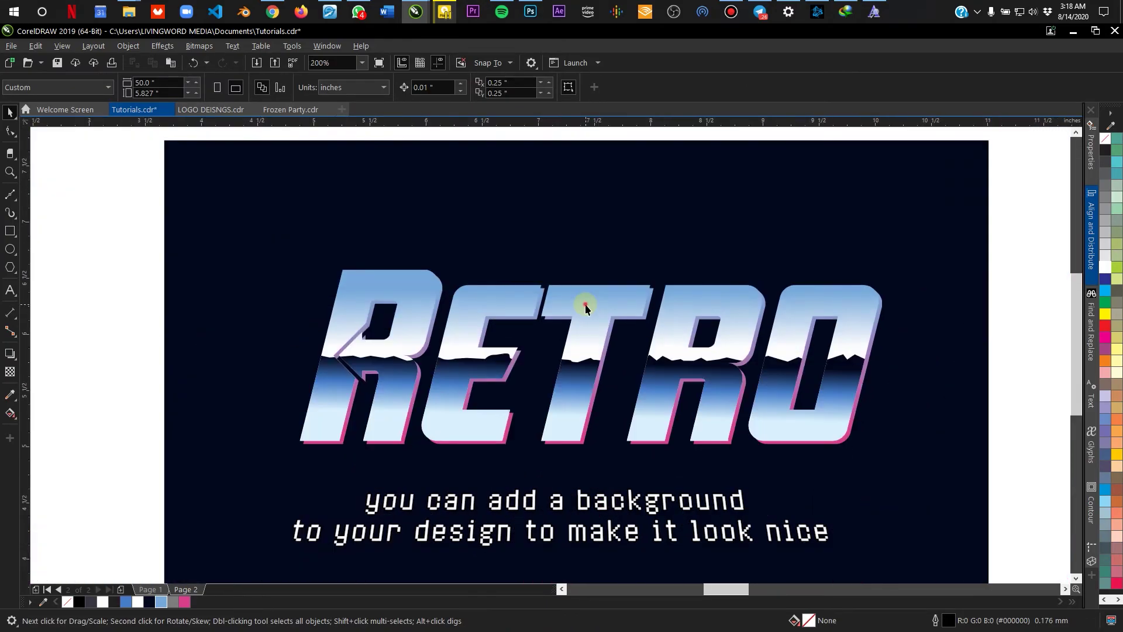
left_click(586, 304)
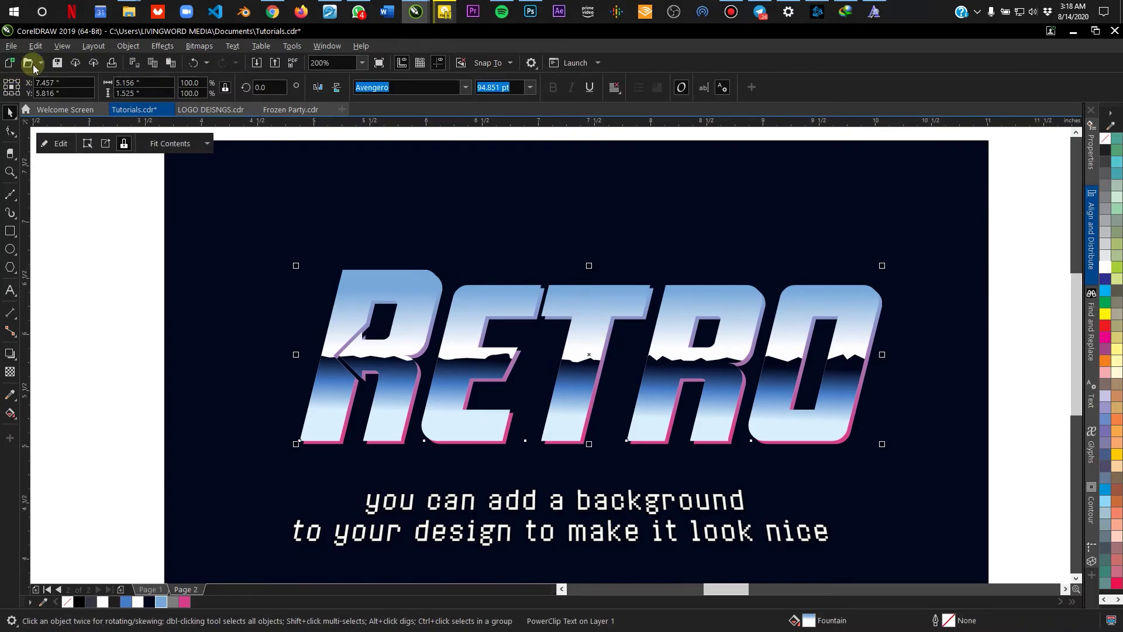
left_click(162, 45)
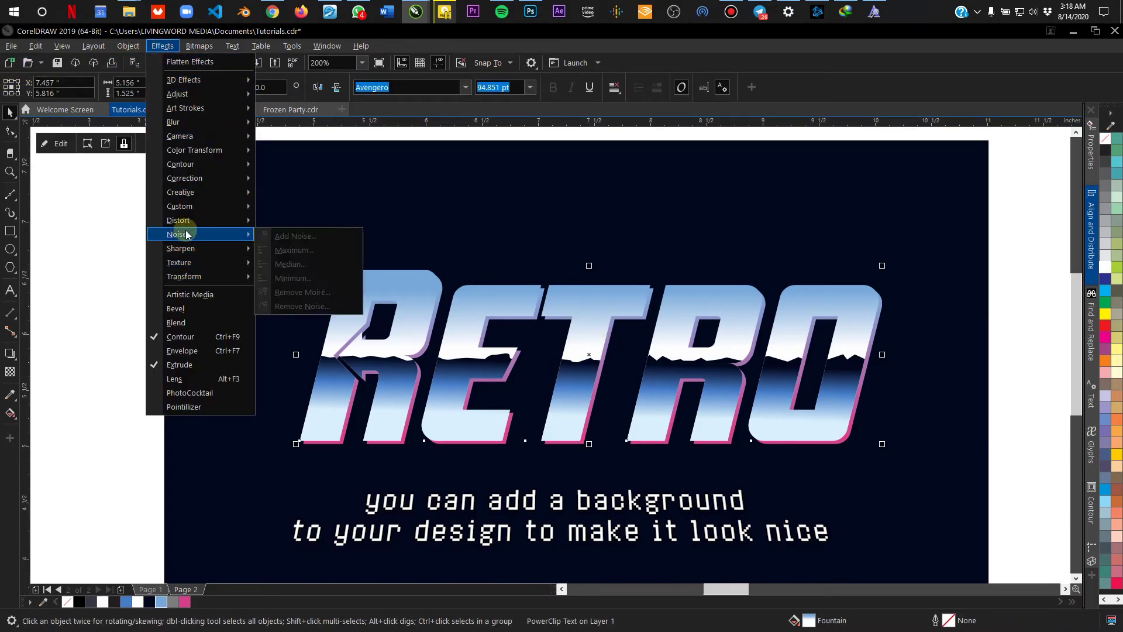
left_click(92, 279)
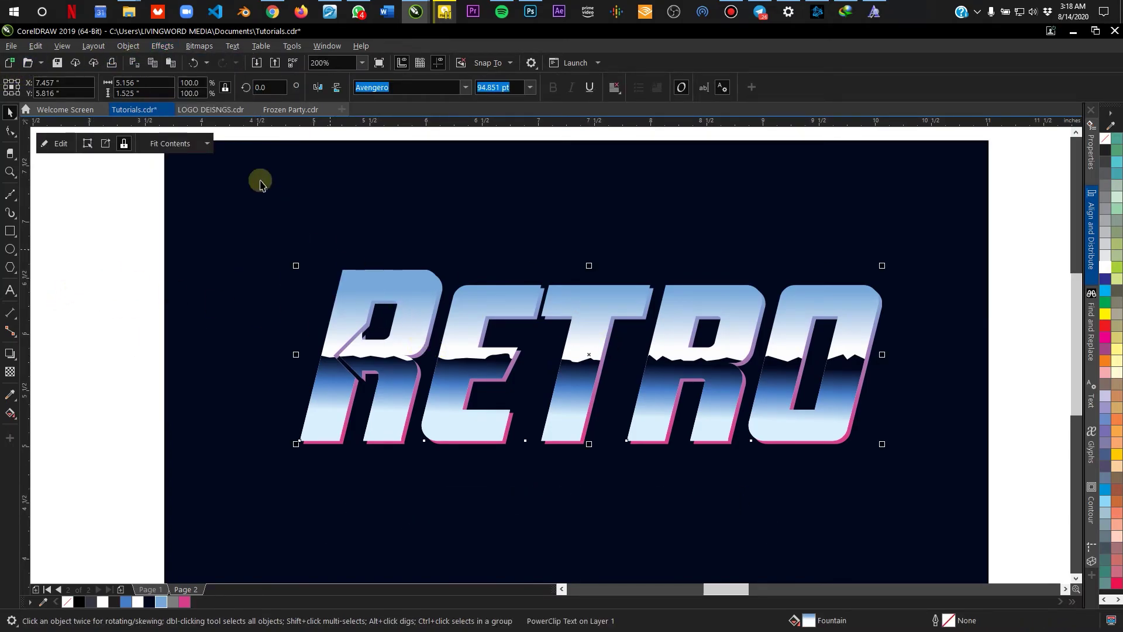
left_click(163, 46)
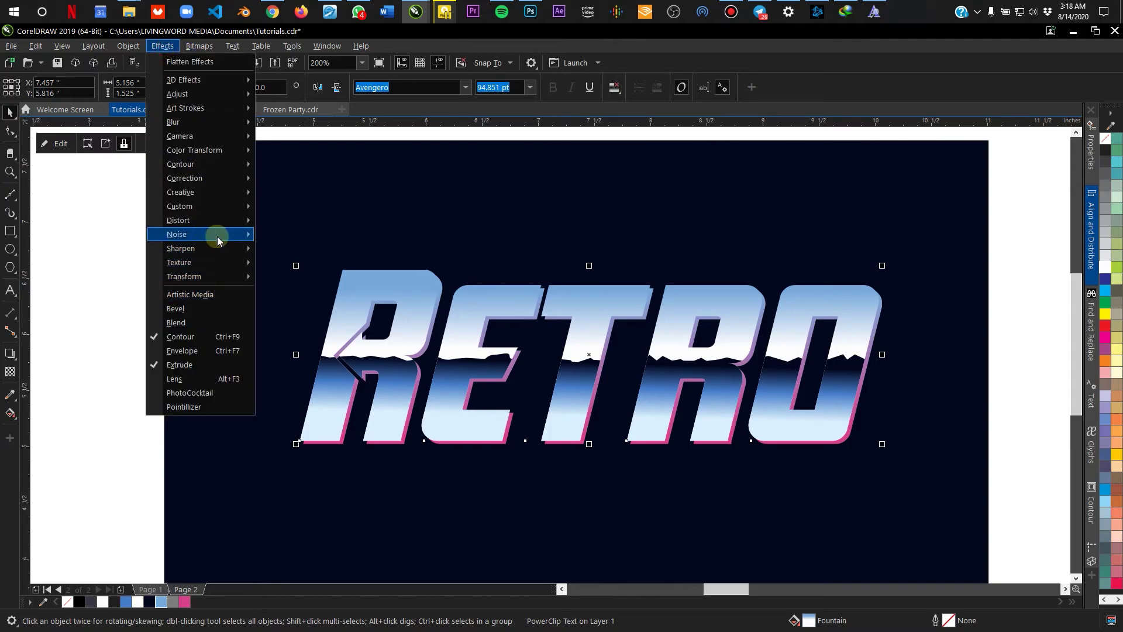
mouse_move(215, 233)
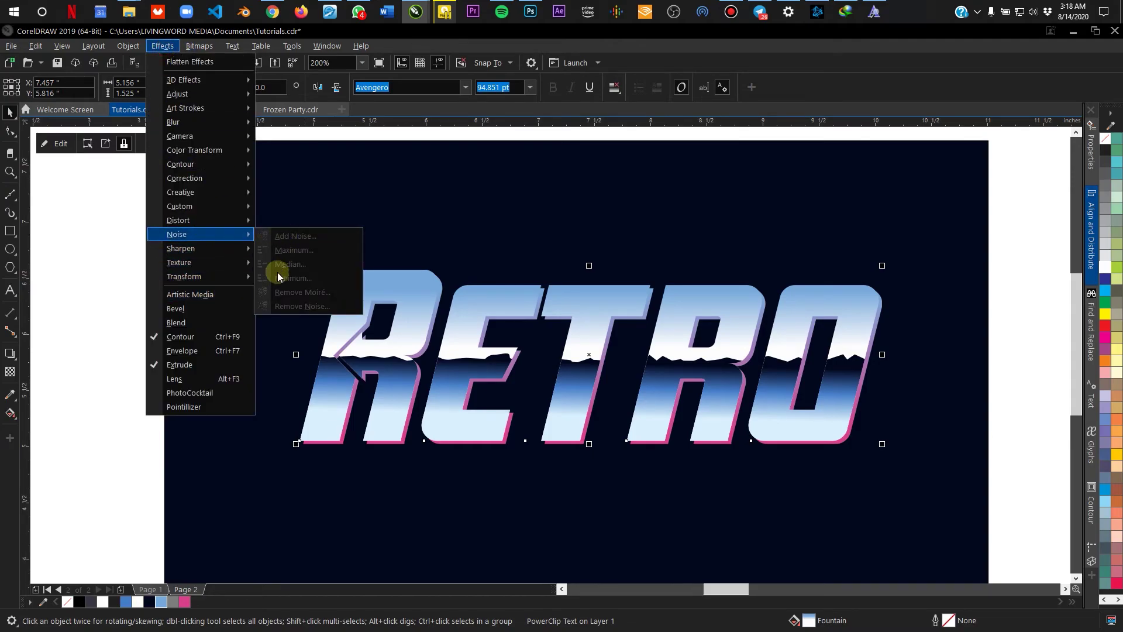
left_click(488, 304)
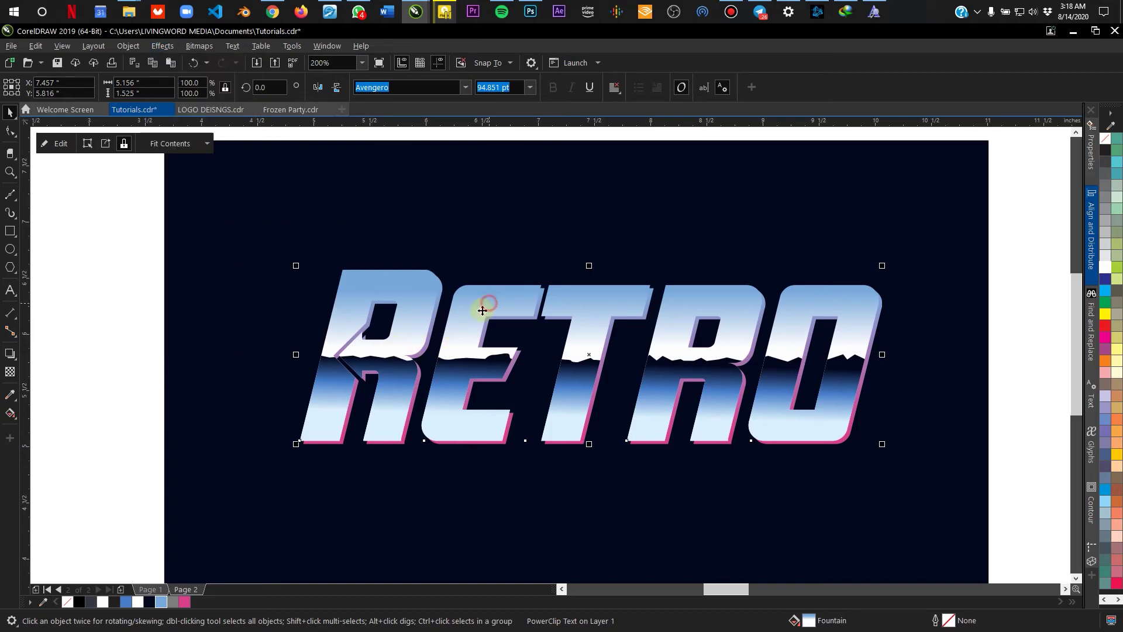
scroll(475, 301, "down", 1)
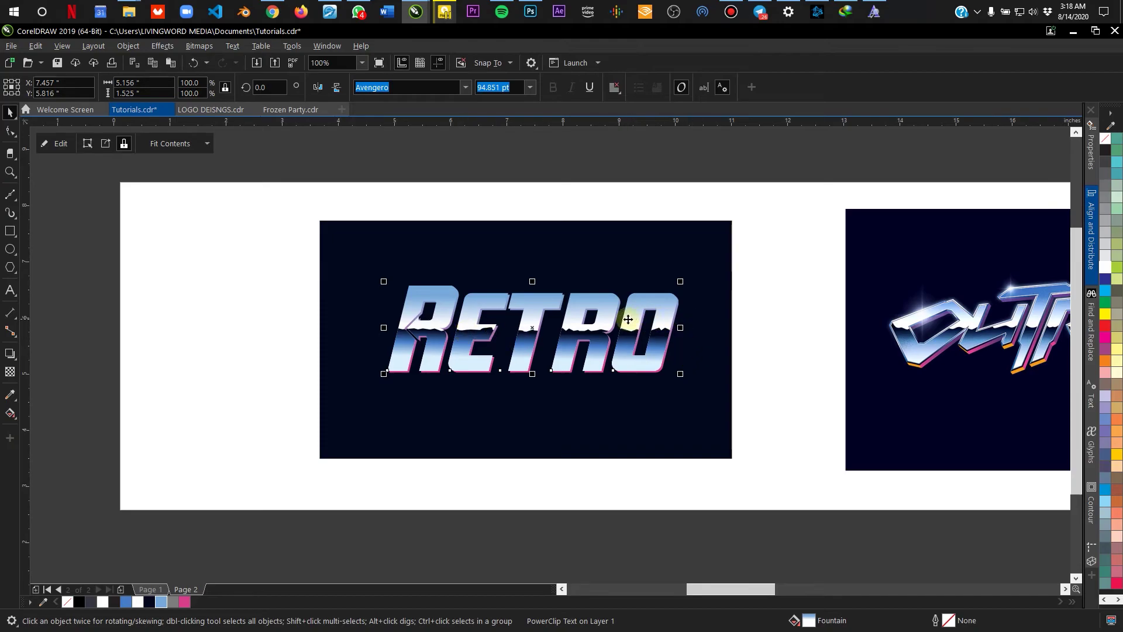
left_click(159, 45)
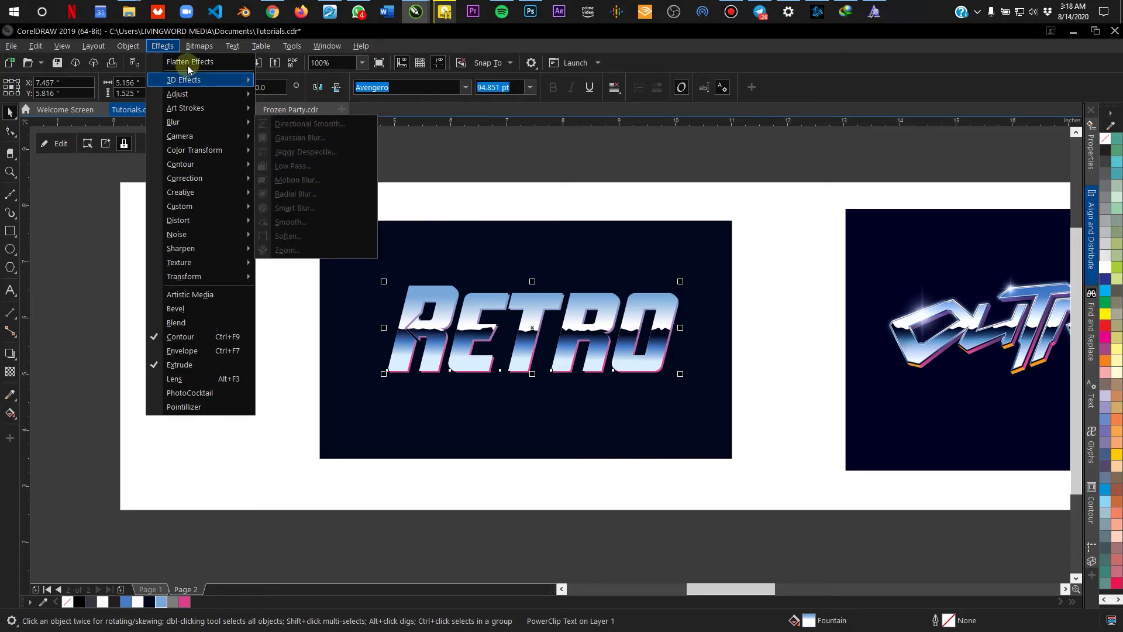
Flatten RETRO with its chrome fill and pink shadow into one 300 dpi RGB bitmap
left_click(173, 62)
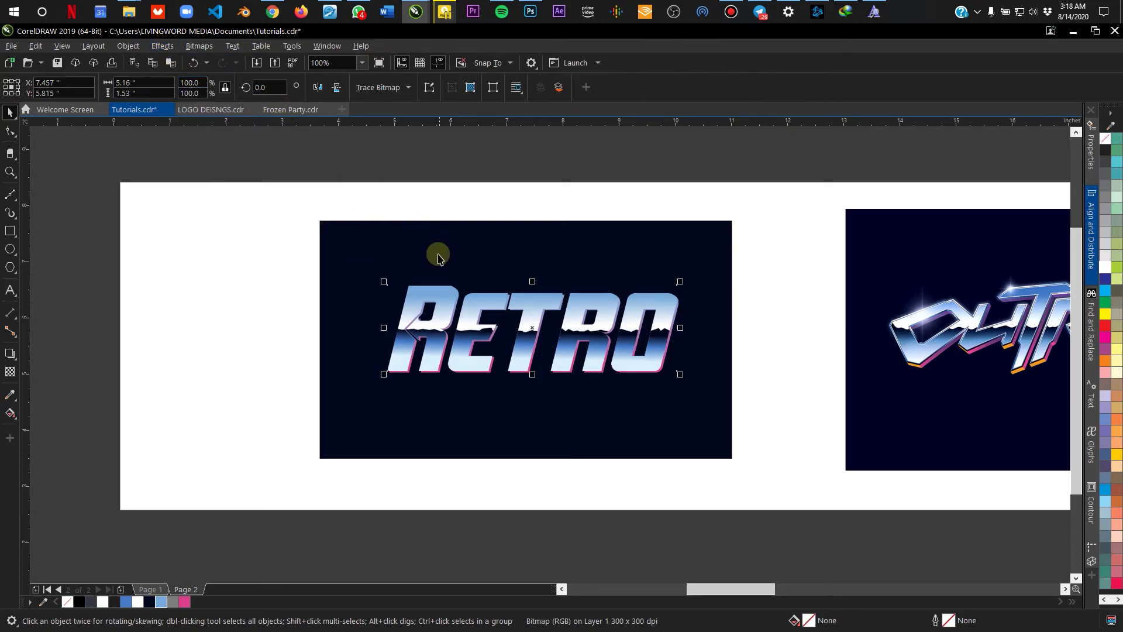
scroll(532, 327, "up", 2)
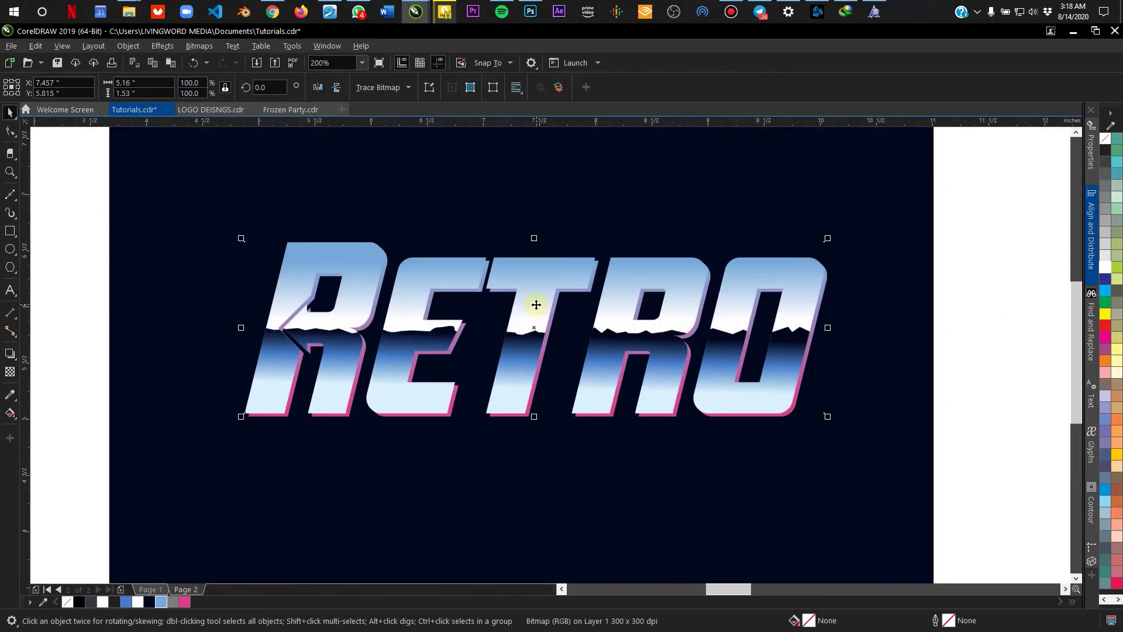
left_click(175, 47)
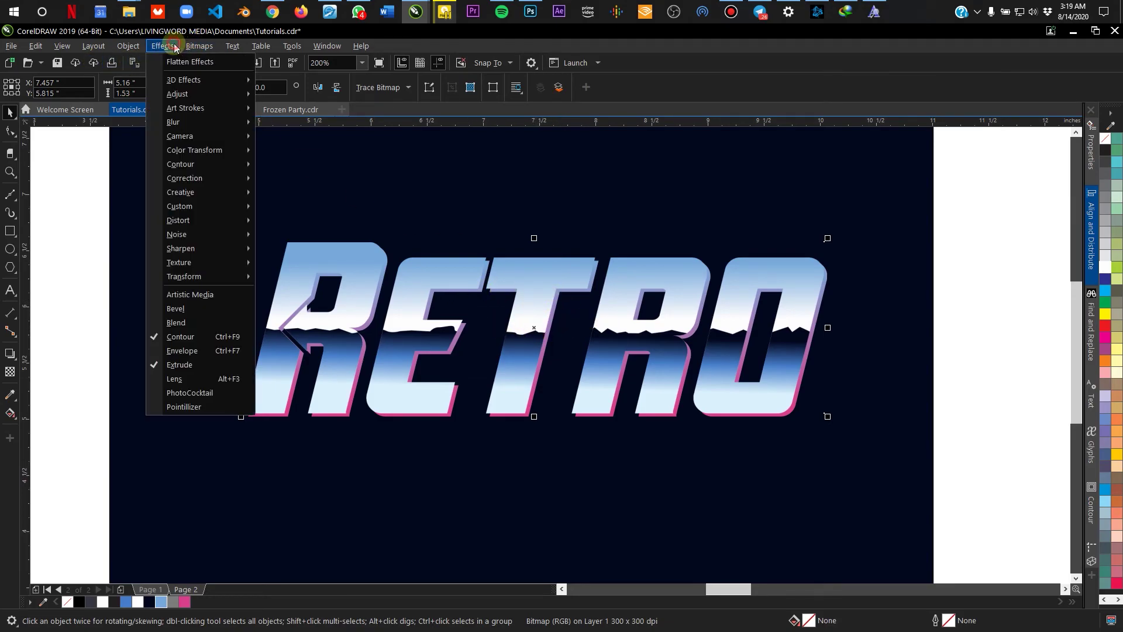
Open Add Noise and switch the noise colour mode to Single with black #000000
mouse_move(210, 234)
left_click(275, 239)
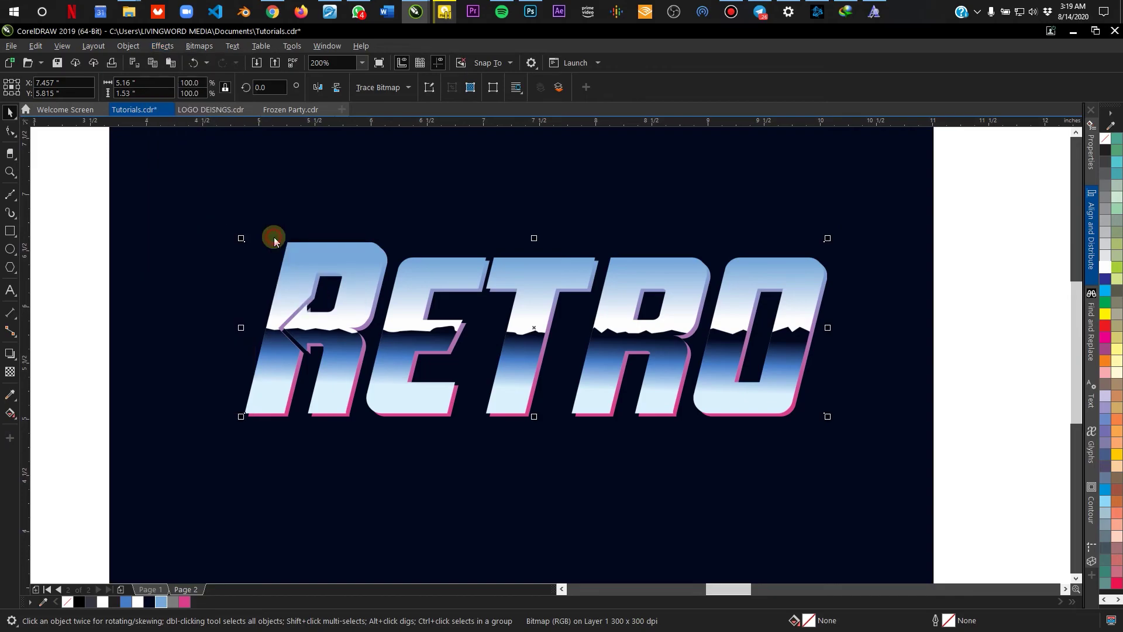
left_click_drag(544, 227, 244, 227)
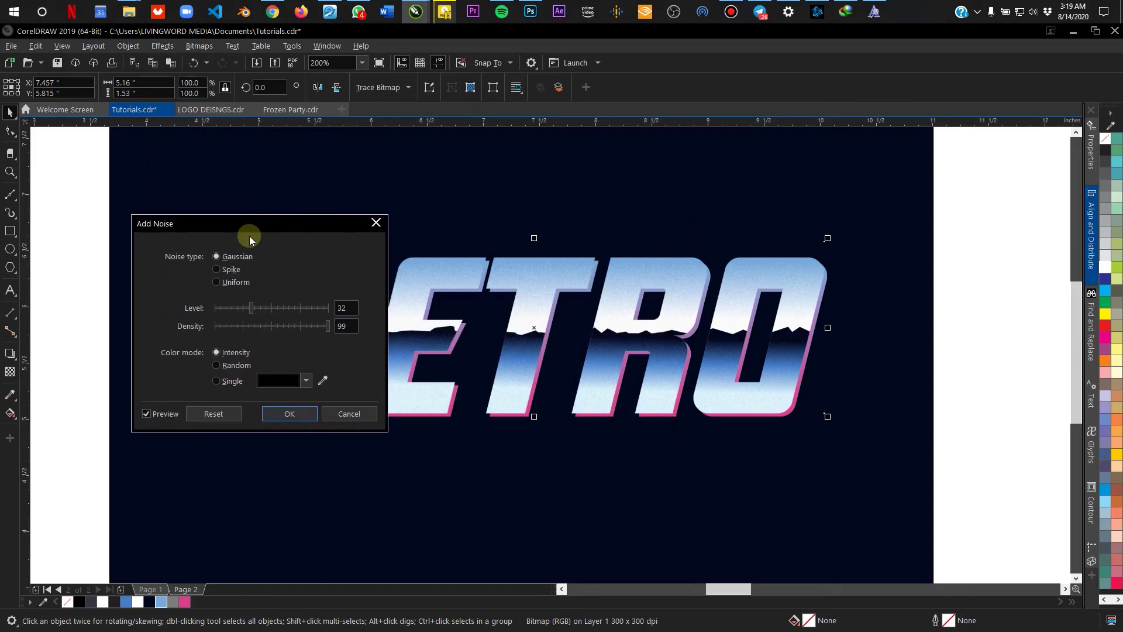
scroll(529, 348, "up", 3)
scroll(559, 341, "down", 3)
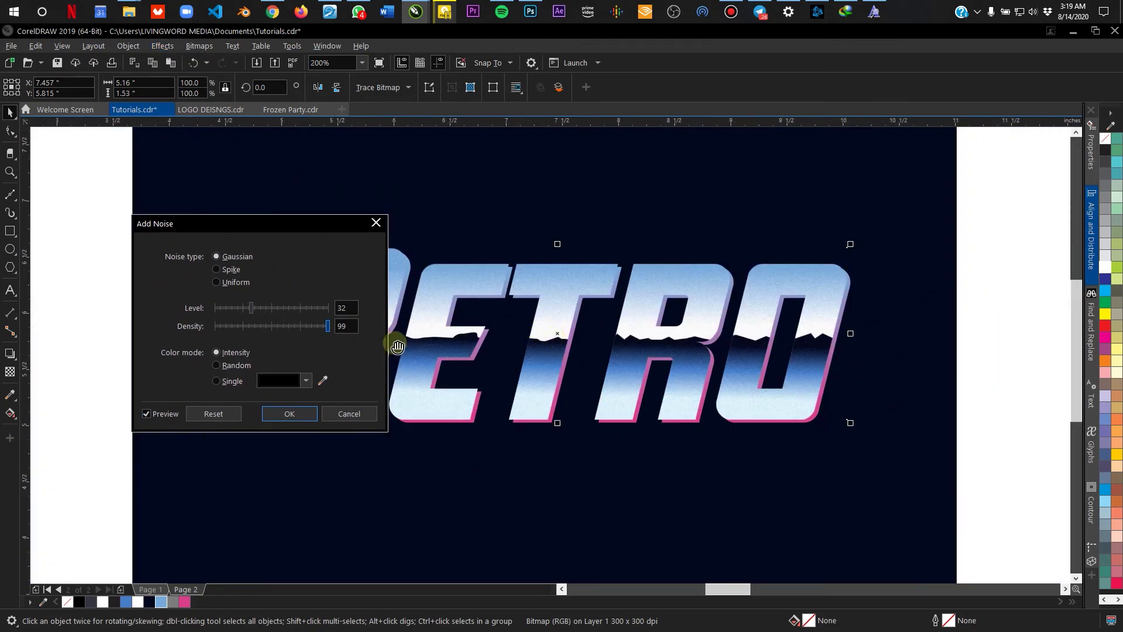
left_click(271, 383)
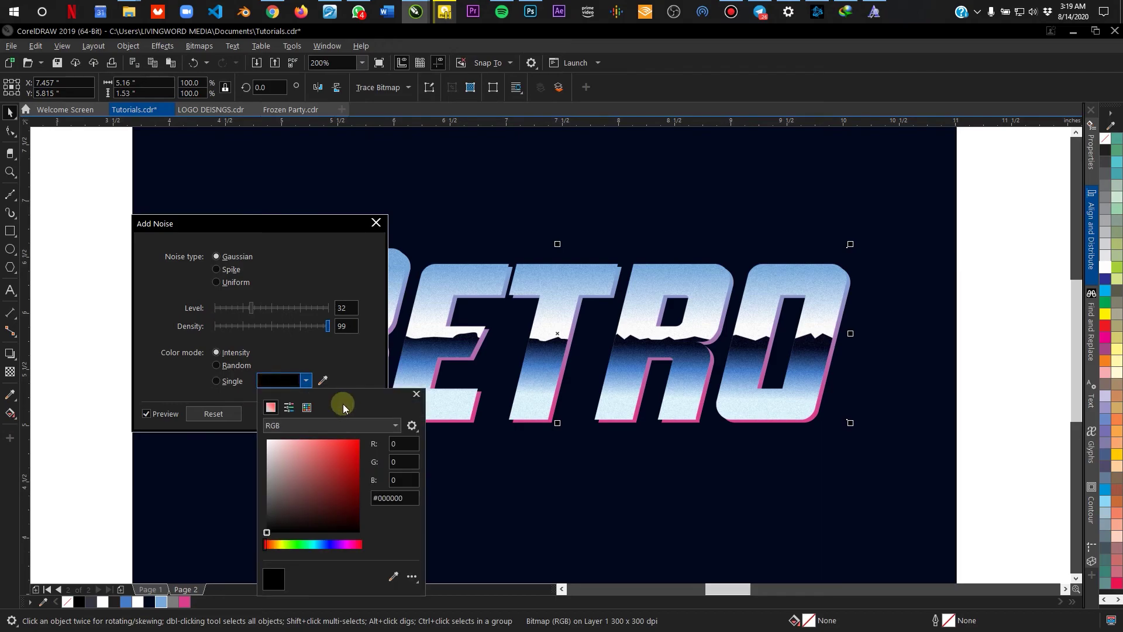
left_click(267, 439)
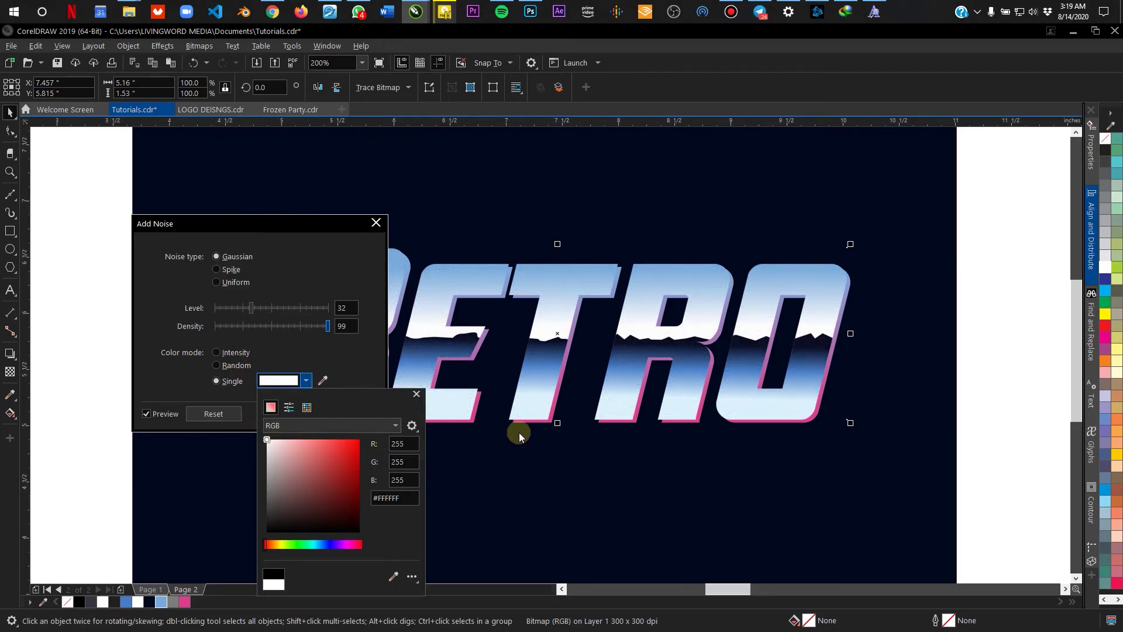
scroll(634, 364, "up", 2)
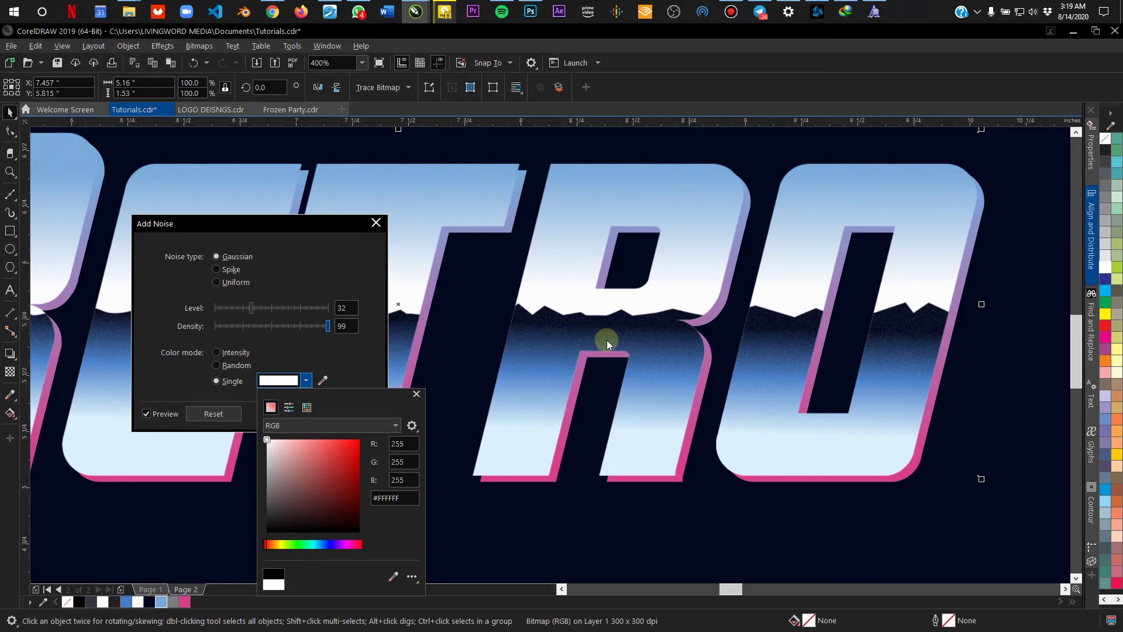
mouse_move(278, 471)
left_mouse_down()
mouse_move(286, 521)
mouse_move(352, 528)
mouse_move(348, 549)
left_mouse_up()
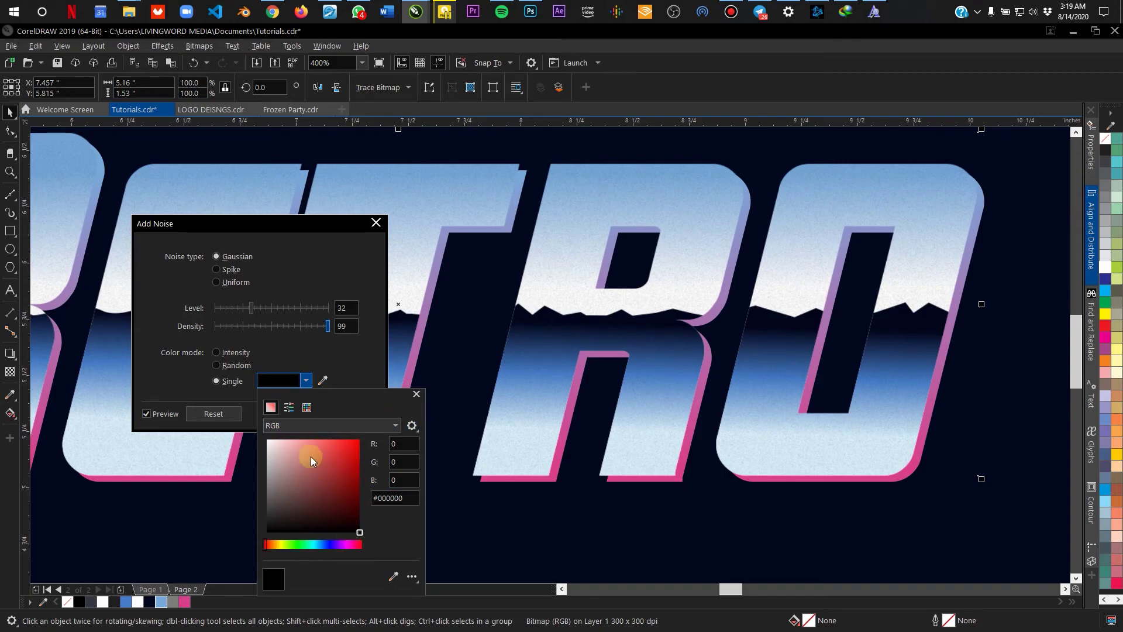
left_click(373, 497)
left_click(359, 370)
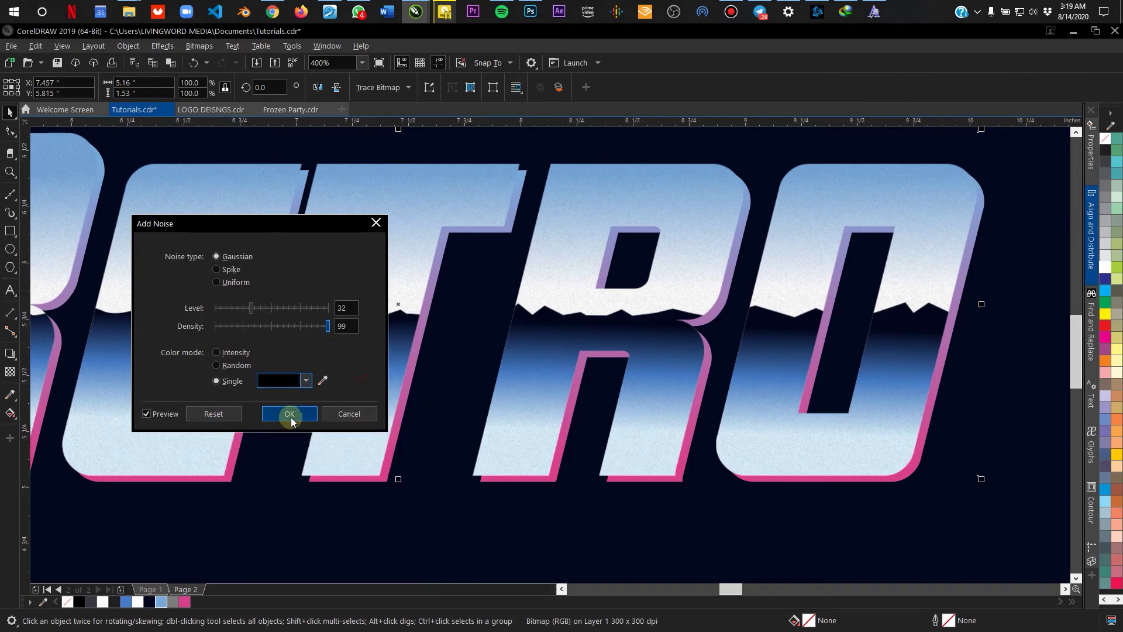
Raise the noise level to 47 and apply the Gaussian noise at density 99
left_click(252, 308)
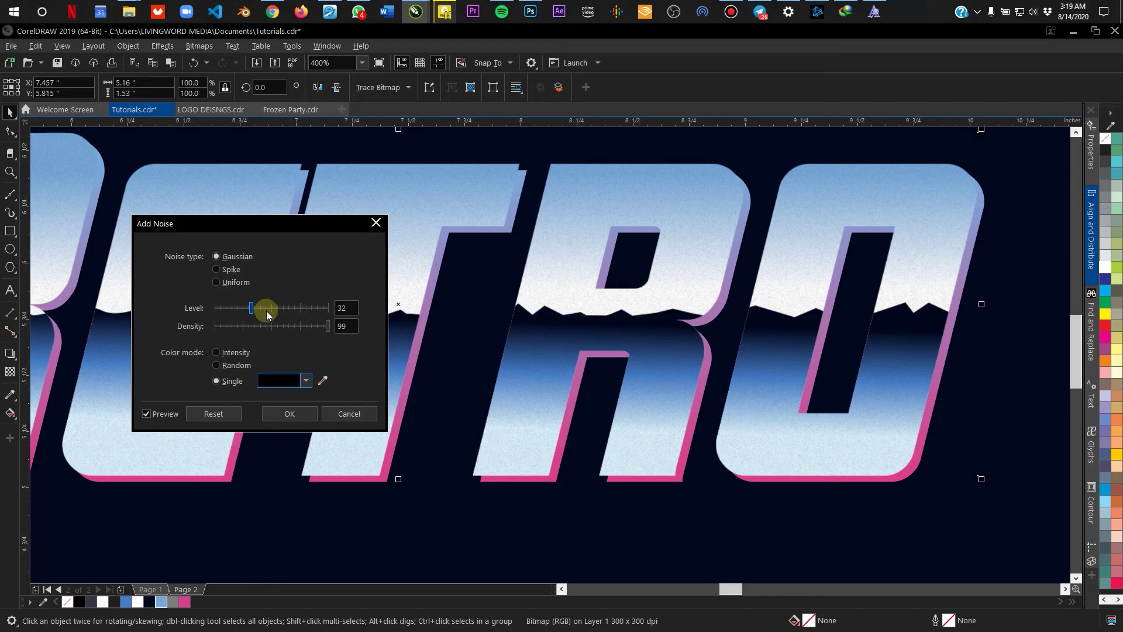
left_click(268, 308)
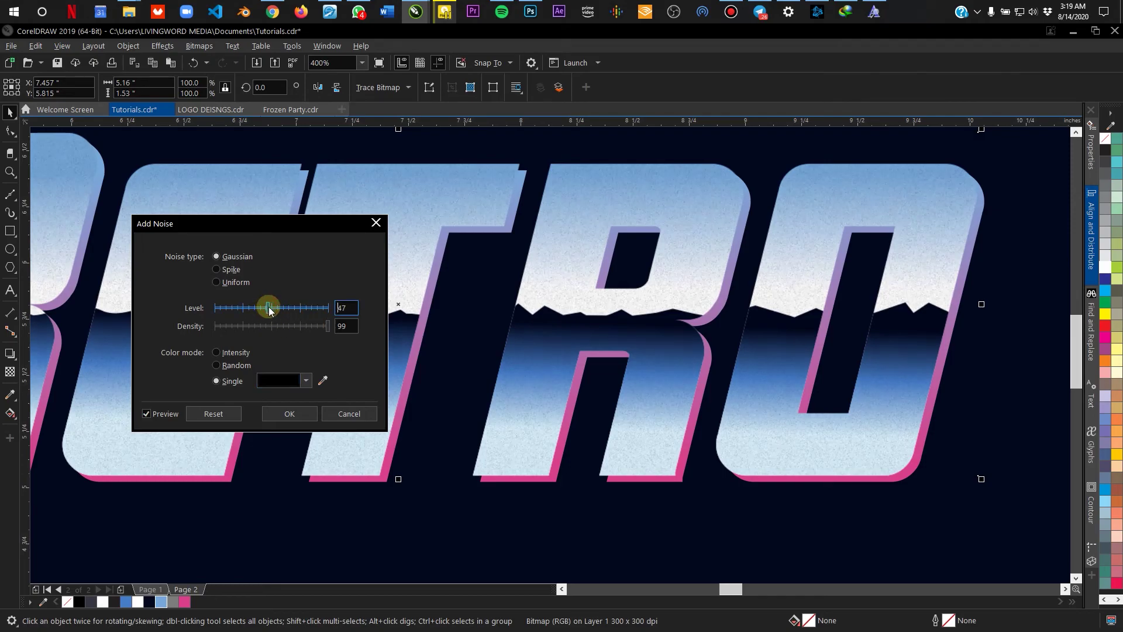
left_click(296, 414)
scroll(479, 336, "down", 1)
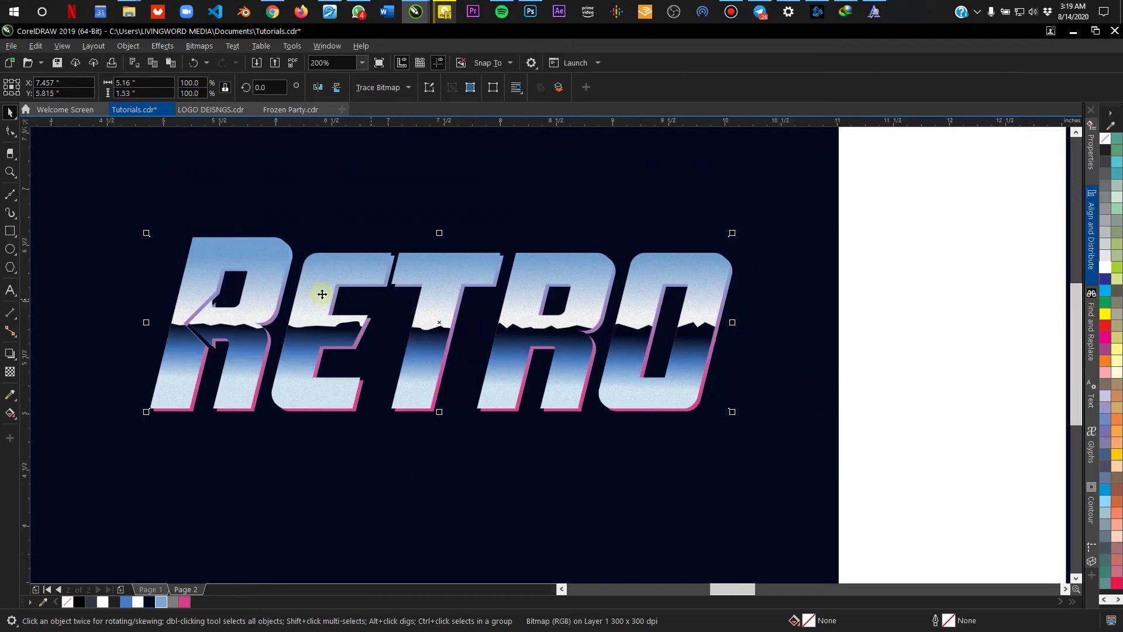
left_click_drag(344, 302, 515, 292)
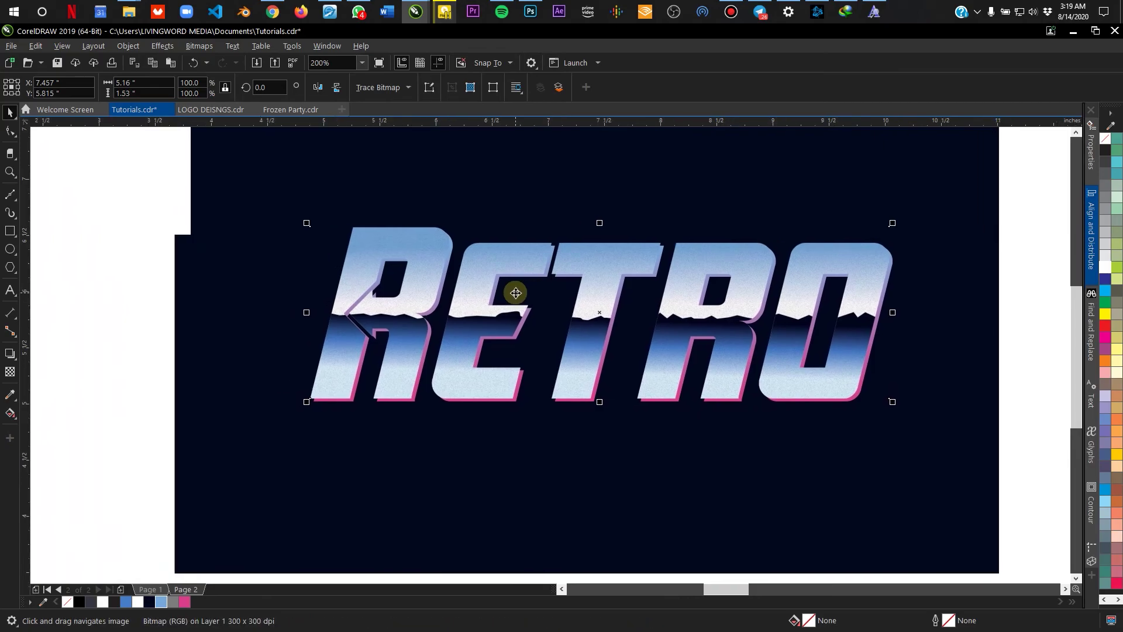
left_click(93, 188)
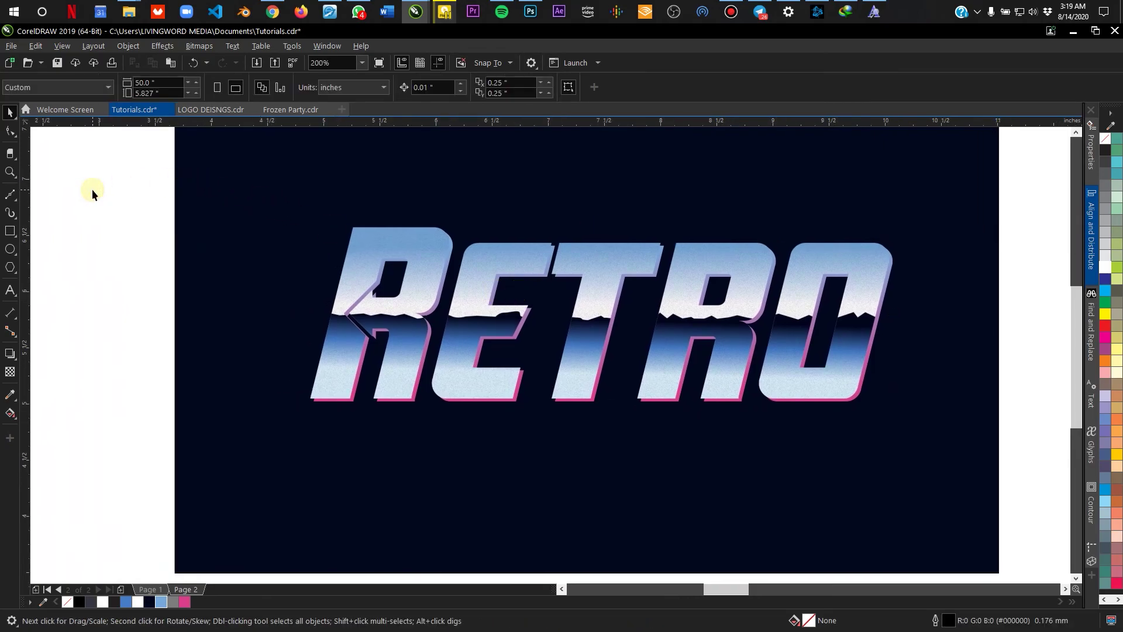